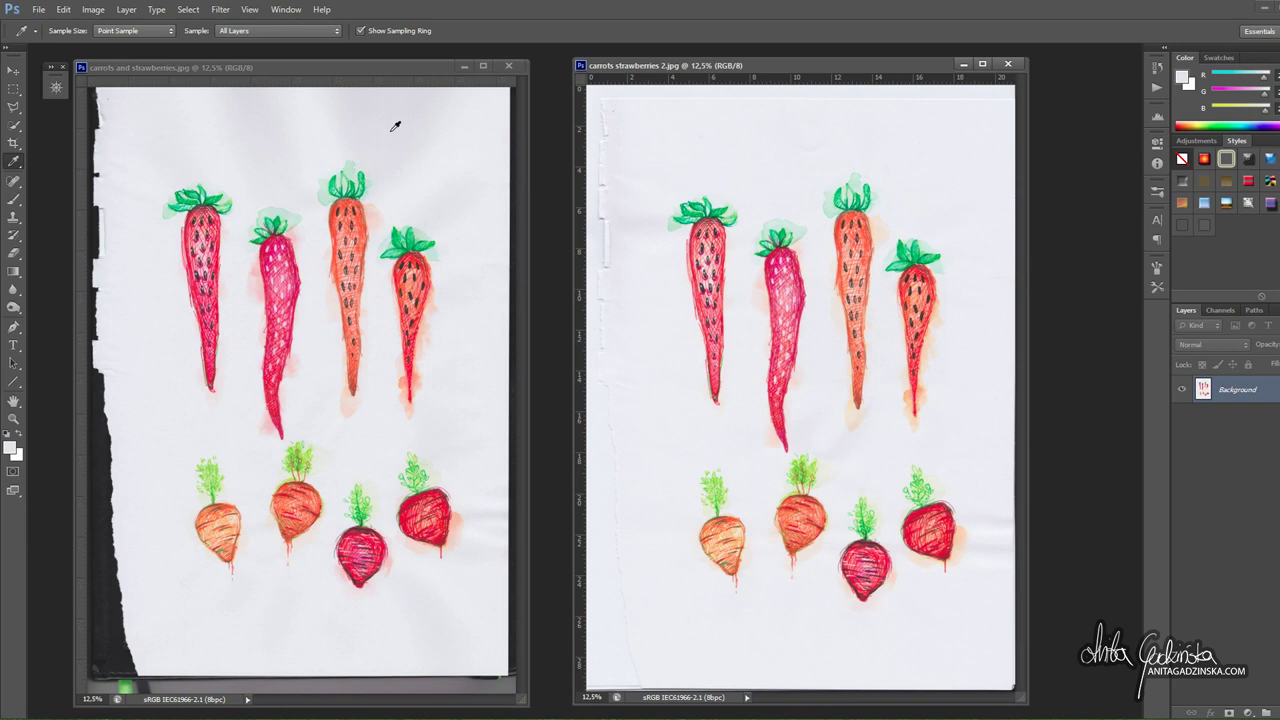
# - Close the carrots and strawberries.jpg scan and duplicate the Background layer of carrots strawberries 2.jpg as Background copy
pyautogui.click(507, 66)
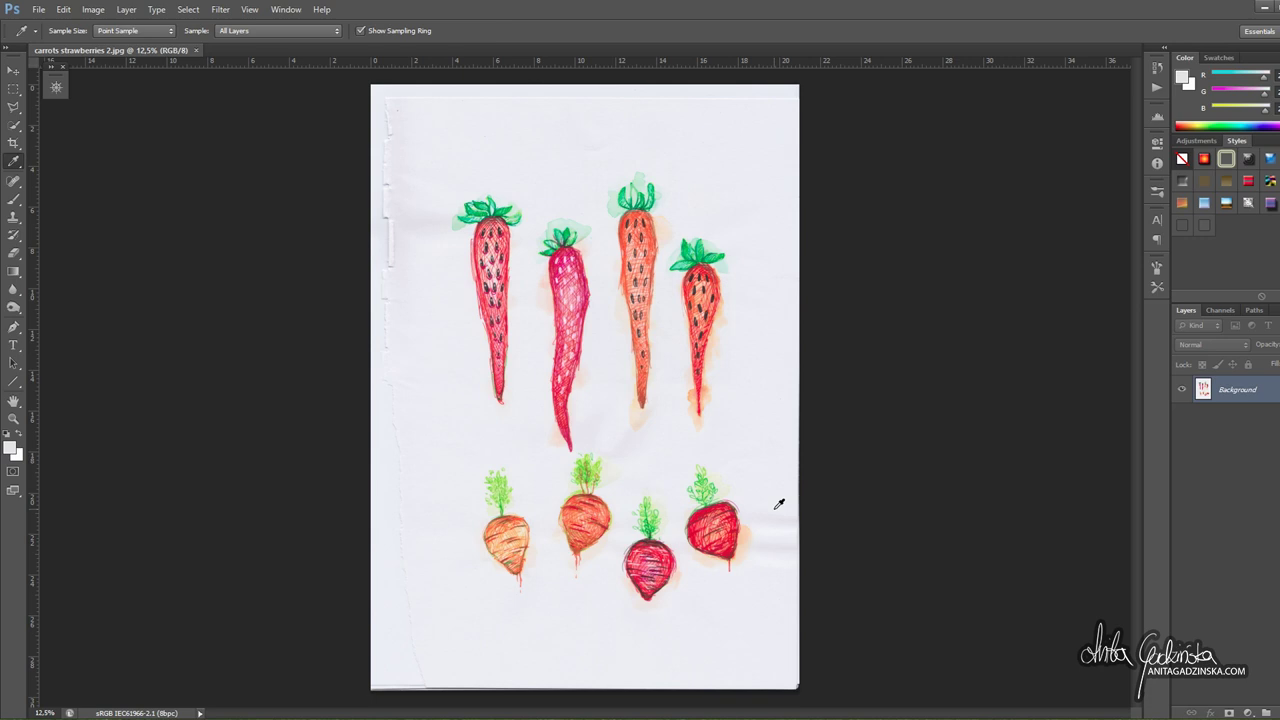
pyautogui.rightClick(1231, 388)
pyautogui.click(1103, 413)
pyautogui.rightClick(1239, 395)
pyautogui.click(1240, 423)
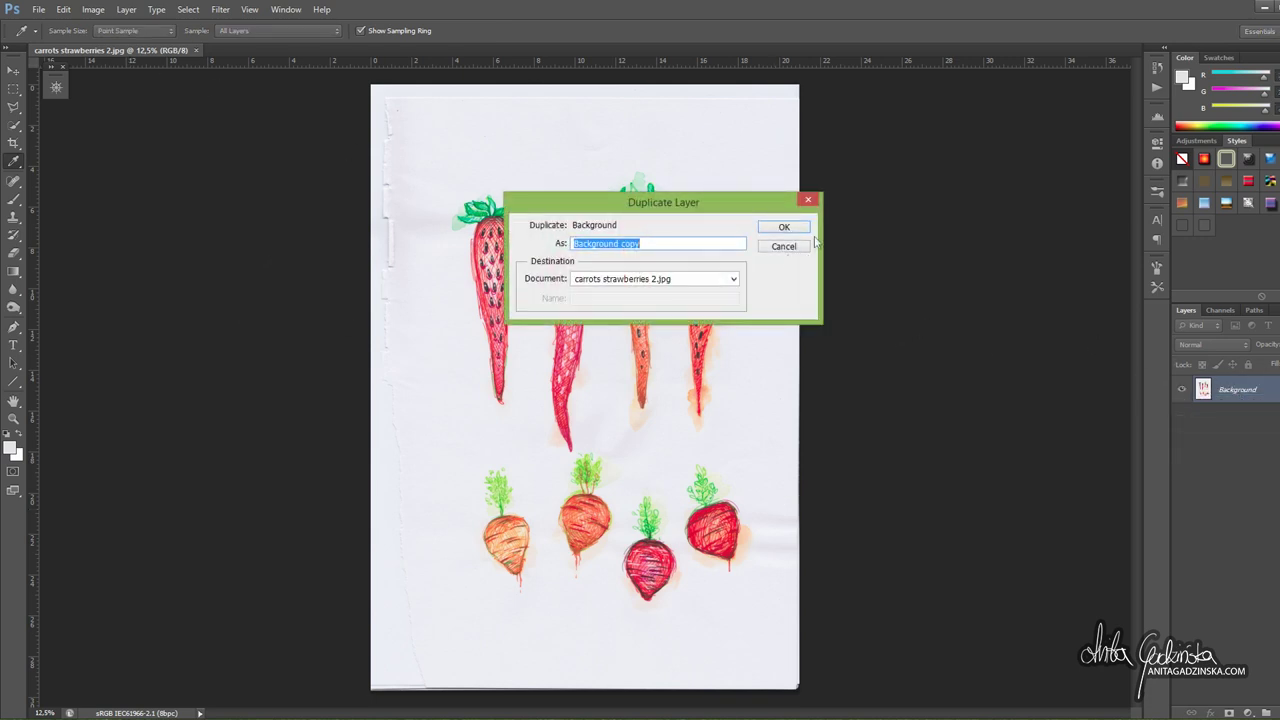
pyautogui.press('Return')
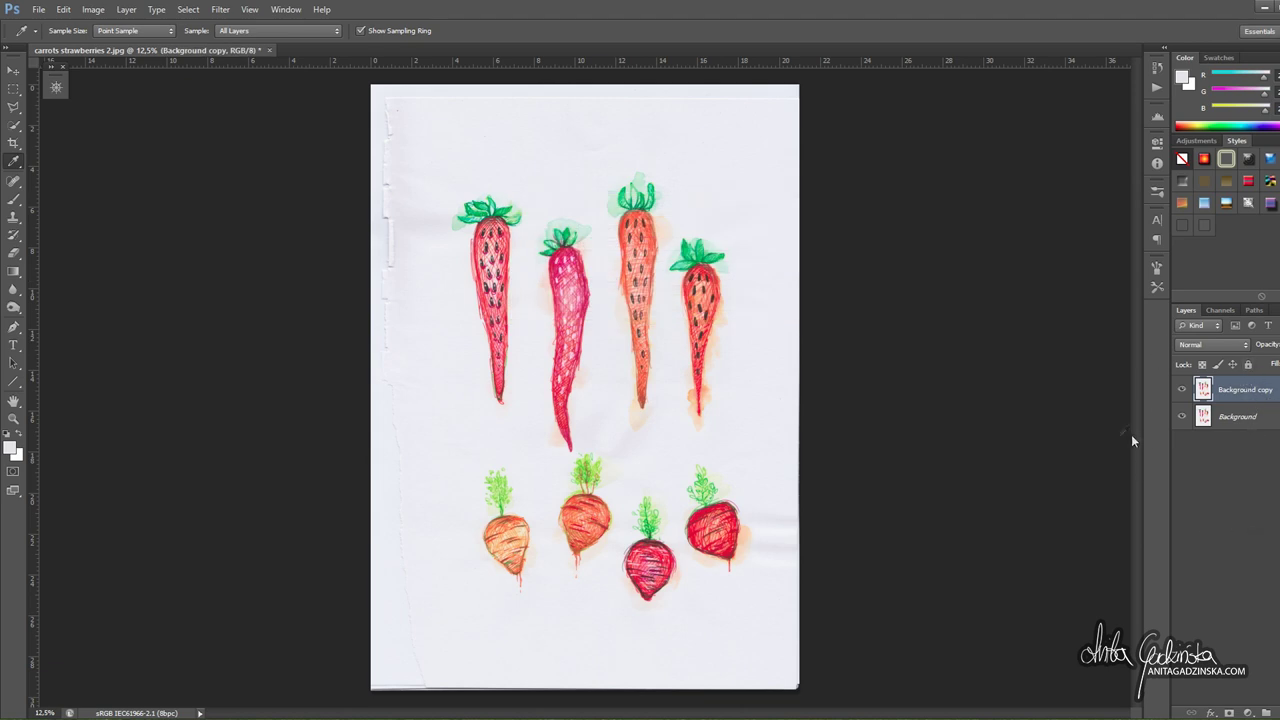
pyautogui.click(1182, 391)
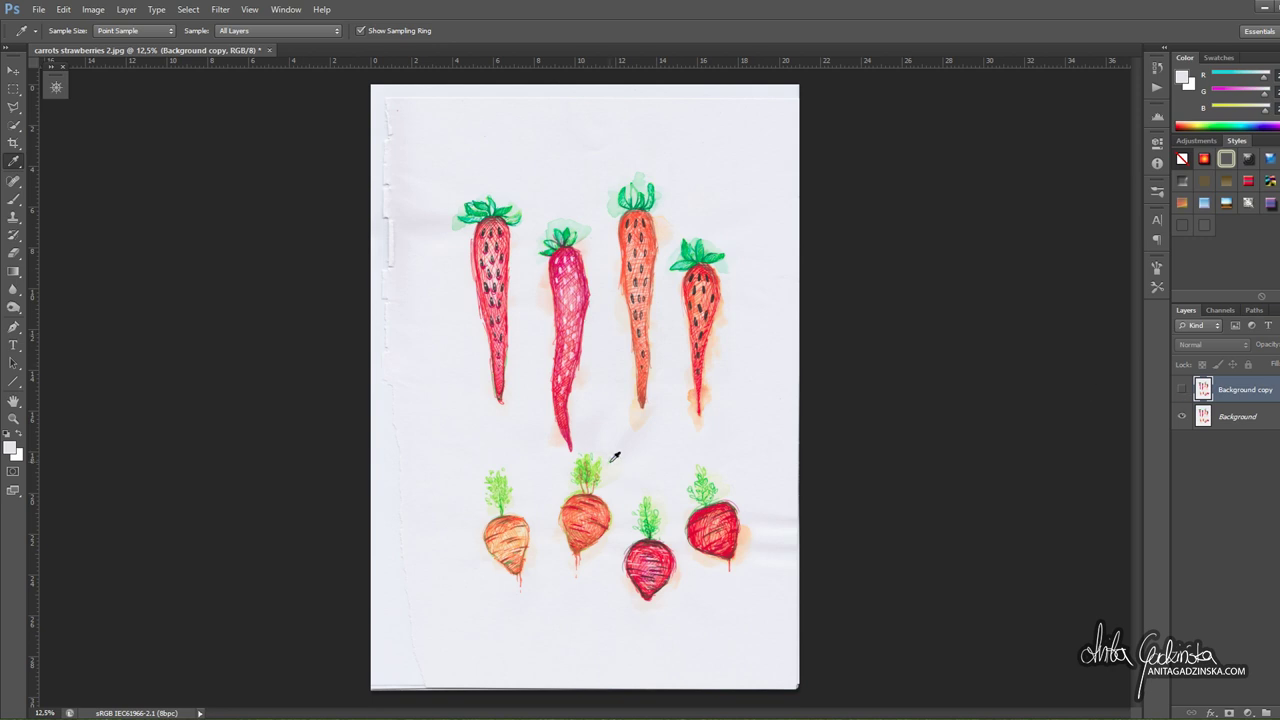
pyautogui.click(1182, 389)
# - Save the layered carrot scan in Photoshop format as working file in the raw scanned files folder
pyautogui.click(38, 9)
pyautogui.click(73, 176)
pyautogui.click(820, 322)
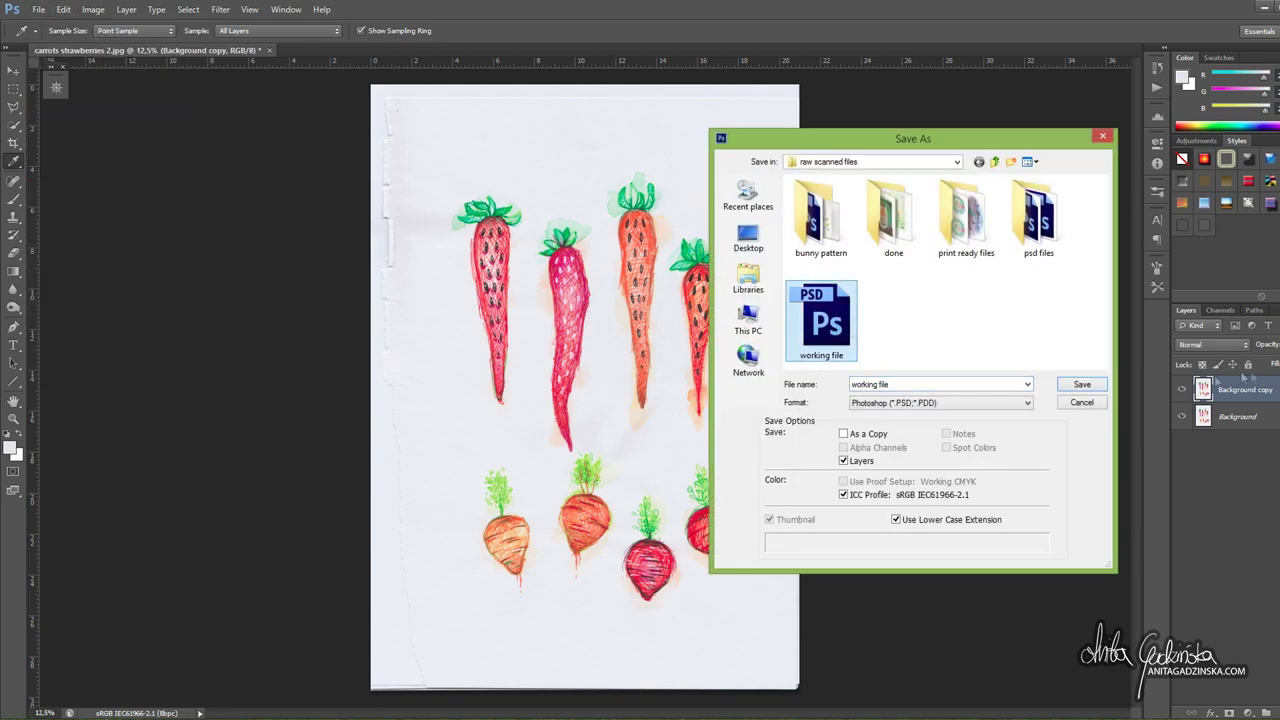
pyautogui.click(1082, 385)
pyautogui.click(748, 274)
pyautogui.click(821, 226)
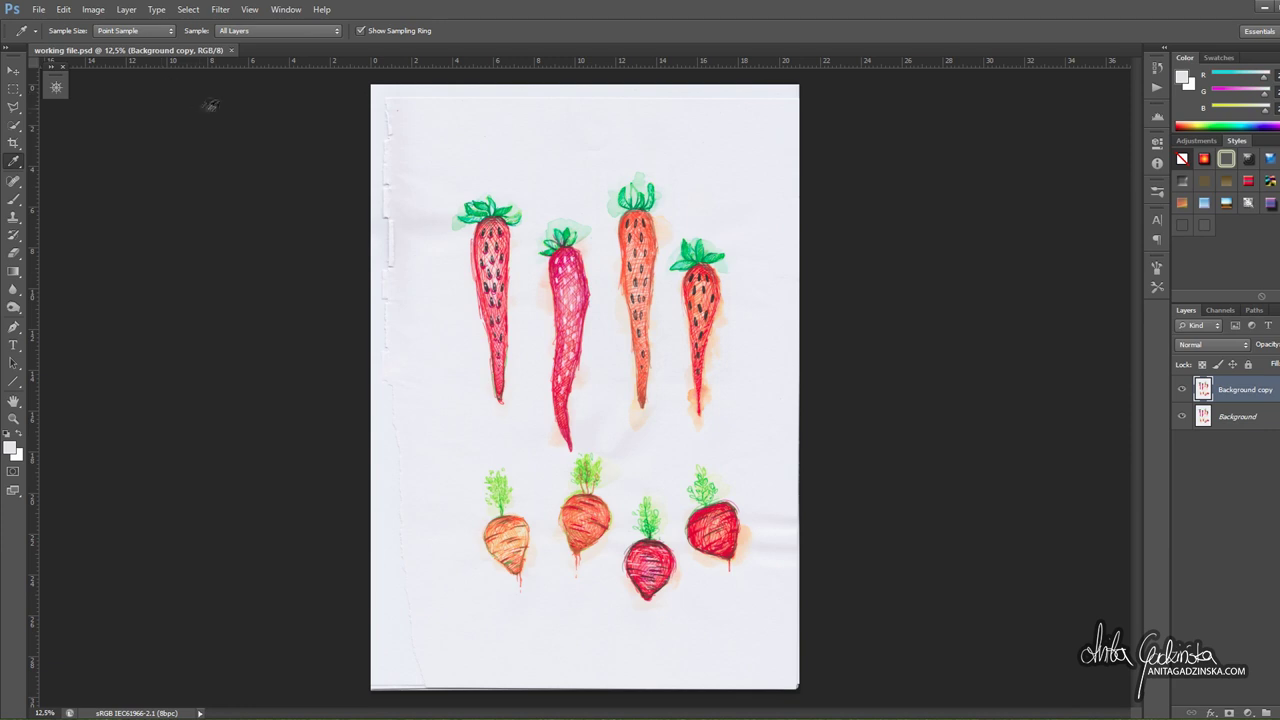
pyautogui.hotkey('ctrl', 'w')
pyautogui.press('b')
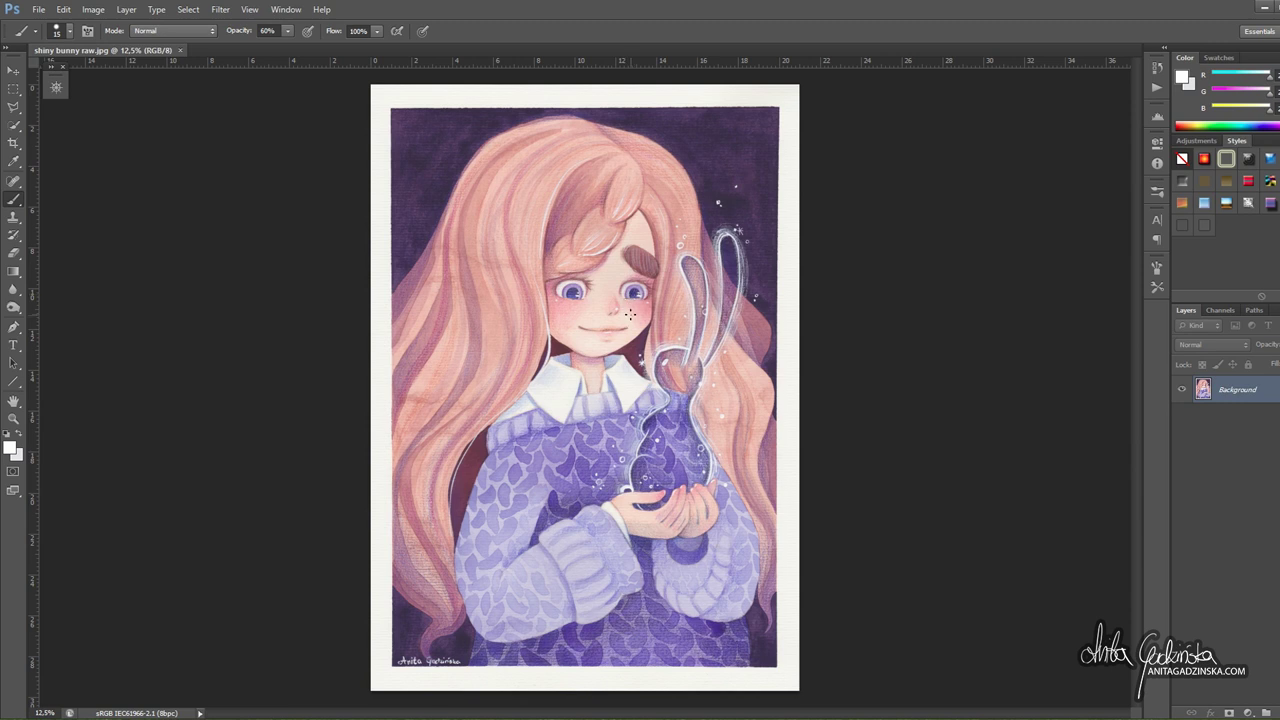
pyautogui.click(42, 11)
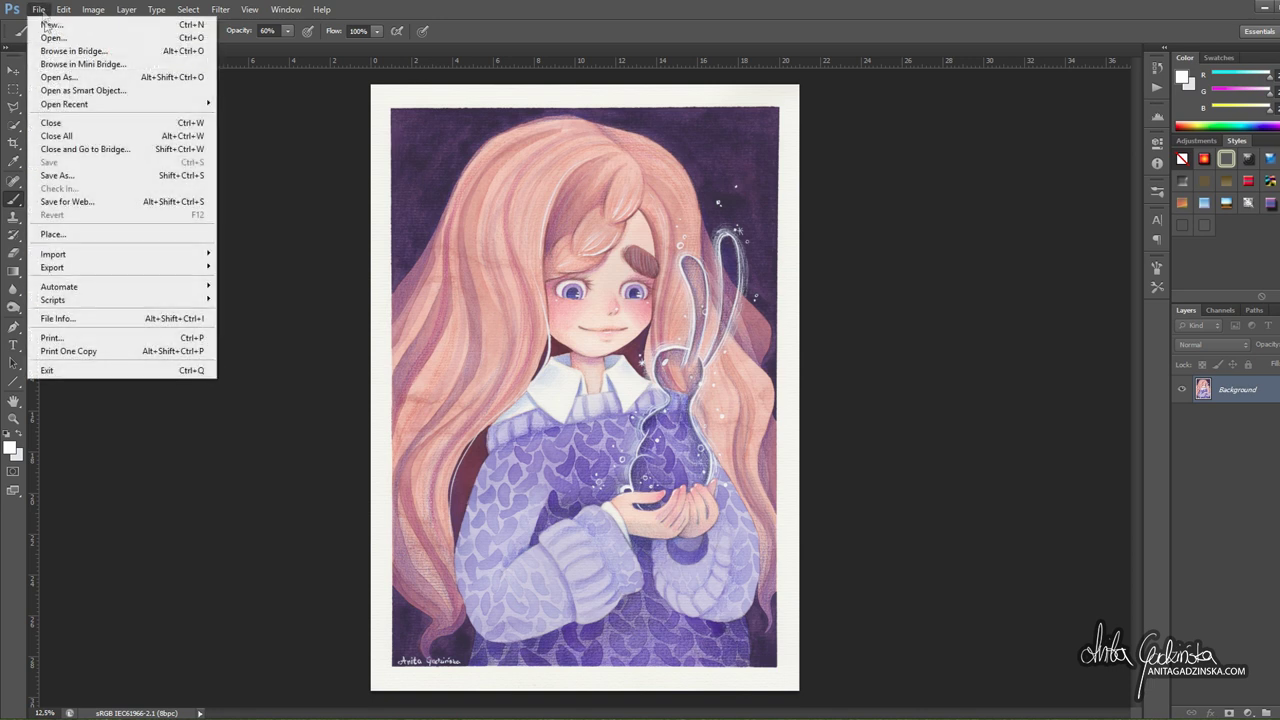
pyautogui.click(74, 177)
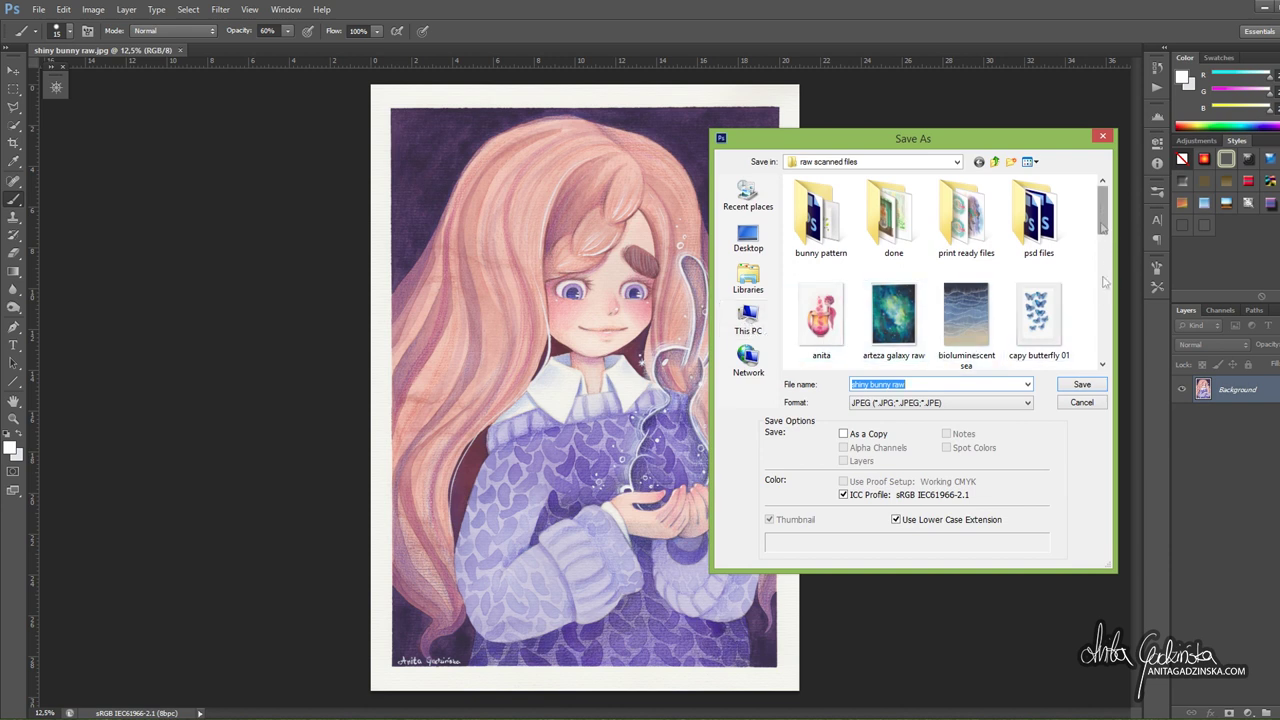
pyautogui.click(1082, 402)
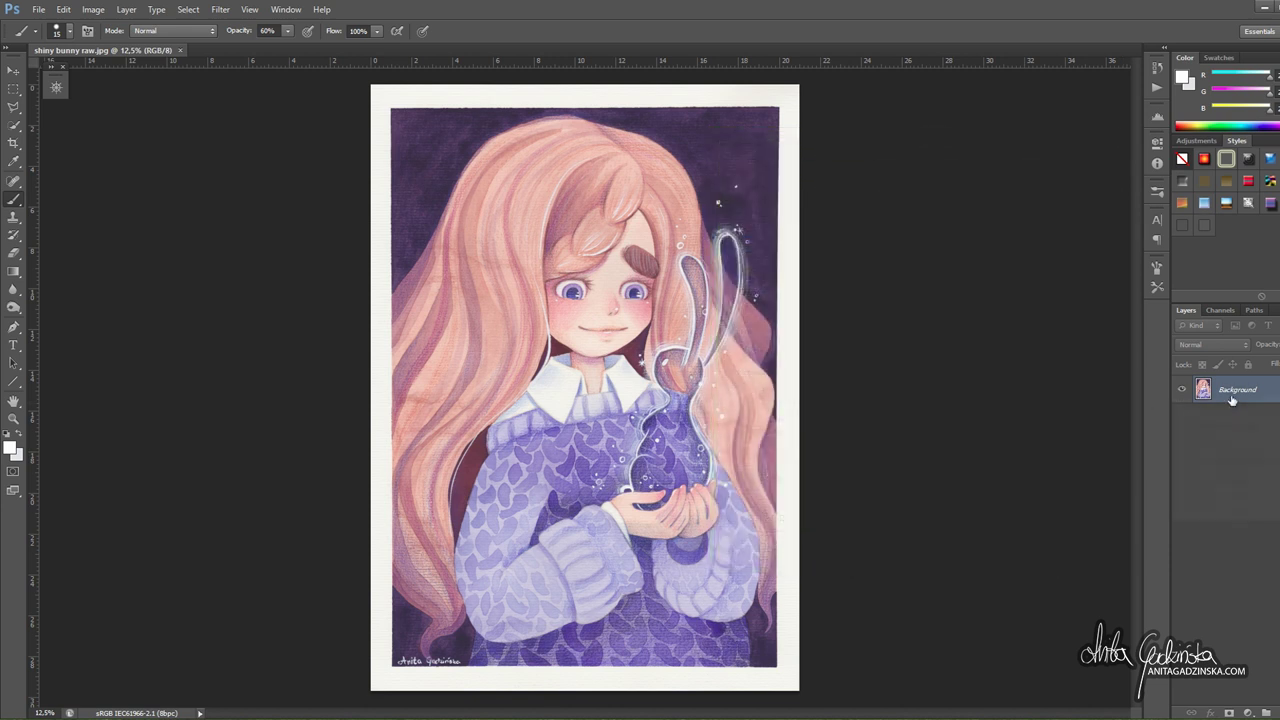
# - Duplicate the Background layer of shiny bunny raw.jpg as Background copy
pyautogui.rightClick(1232, 400)
pyautogui.click(1228, 425)
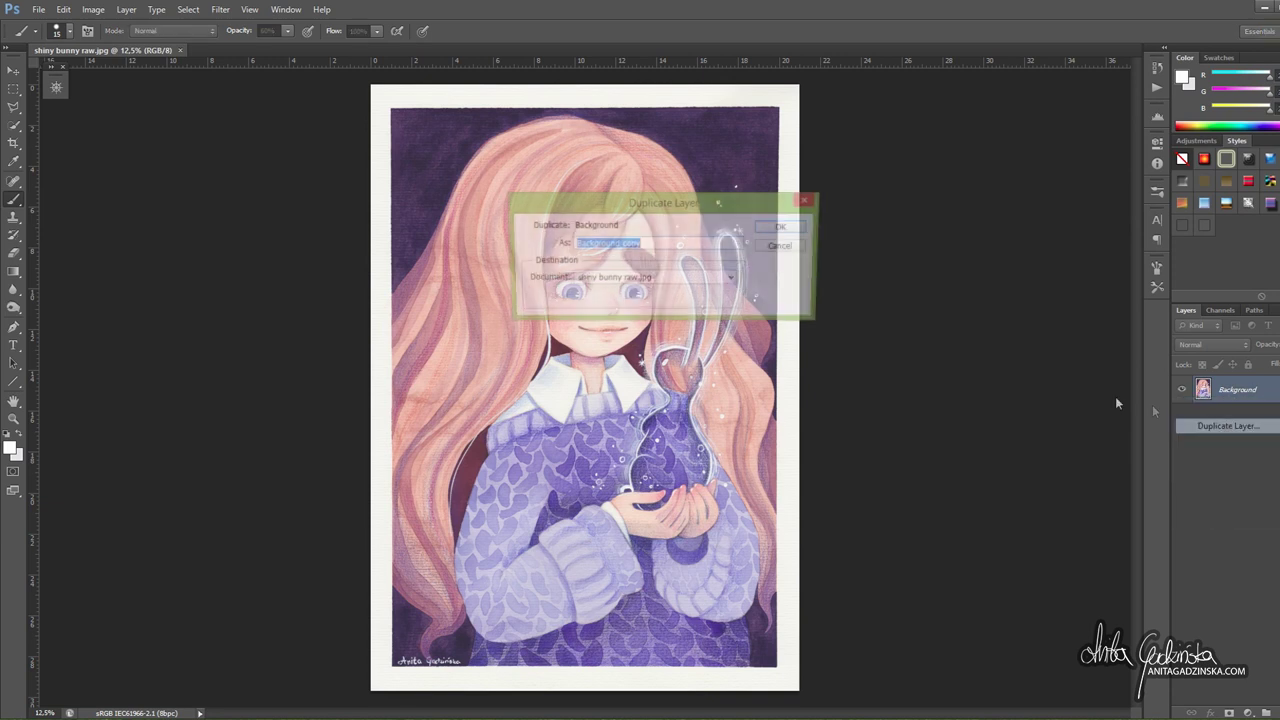
pyautogui.click(784, 227)
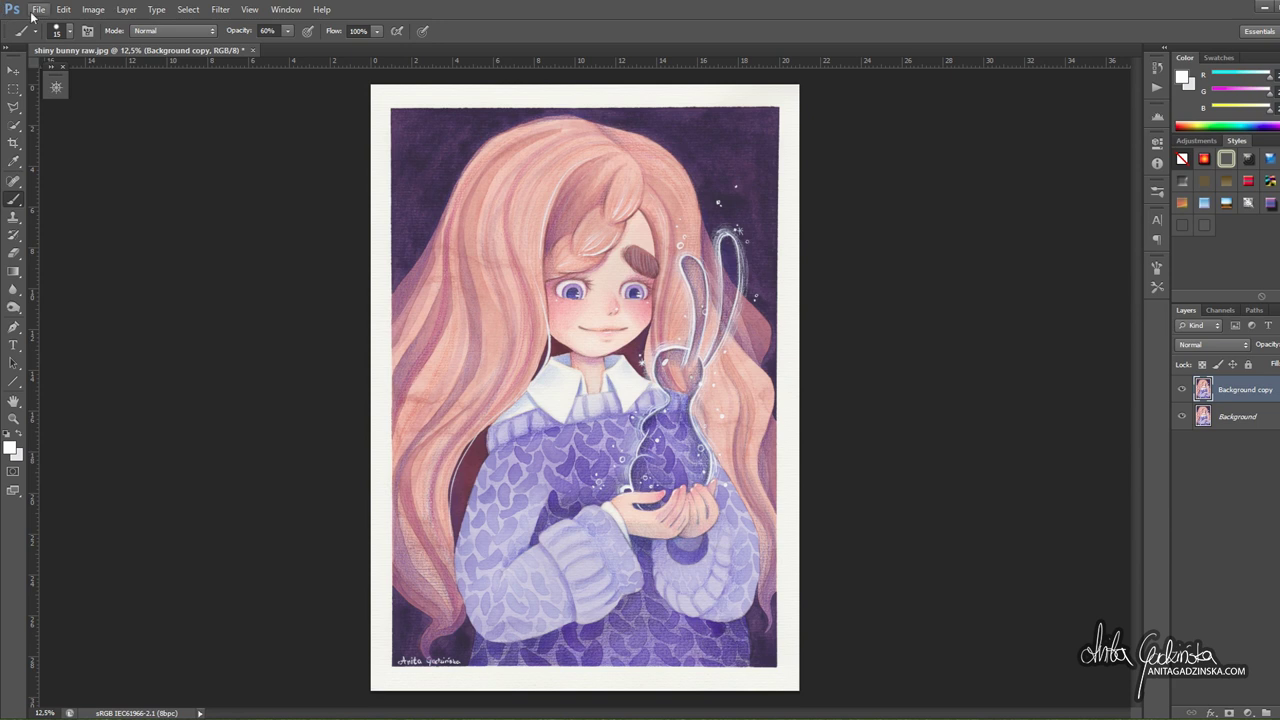
# - Save the layered bunny painting as a Photoshop file over the existing working file, with Maximize Compatibility on
pyautogui.click(93, 9)
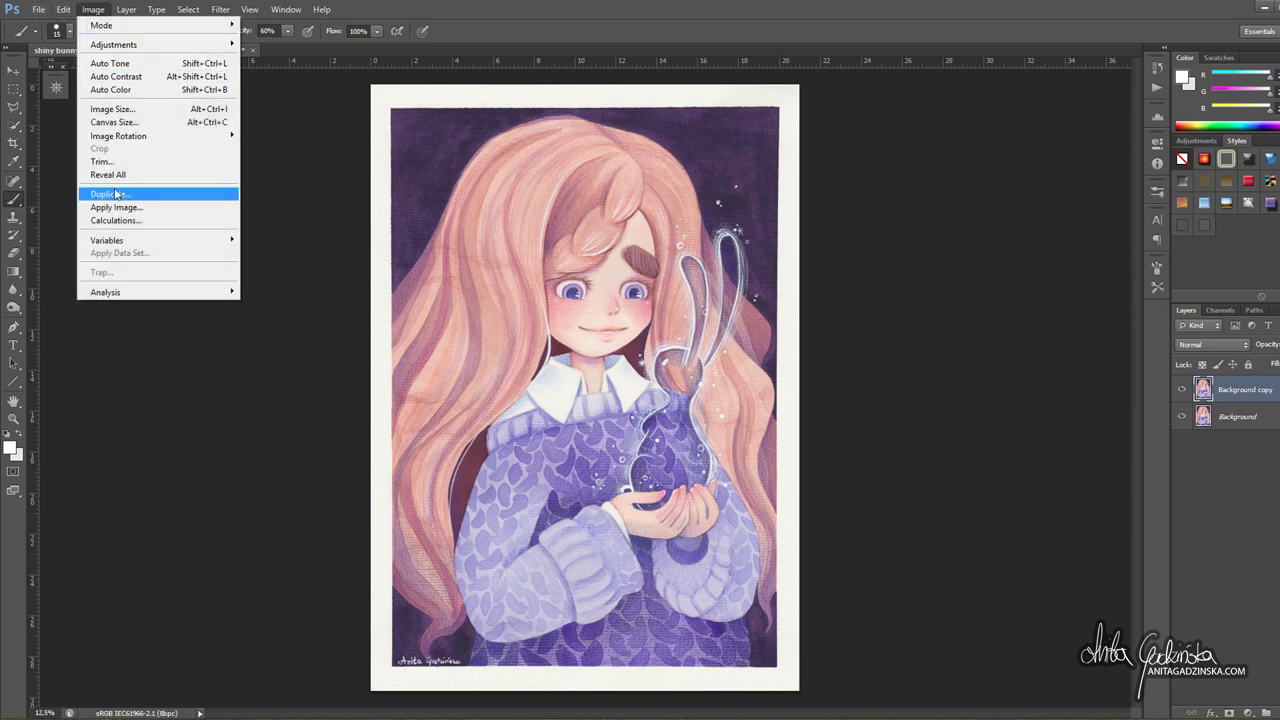
pyautogui.click(37, 11)
pyautogui.click(37, 12)
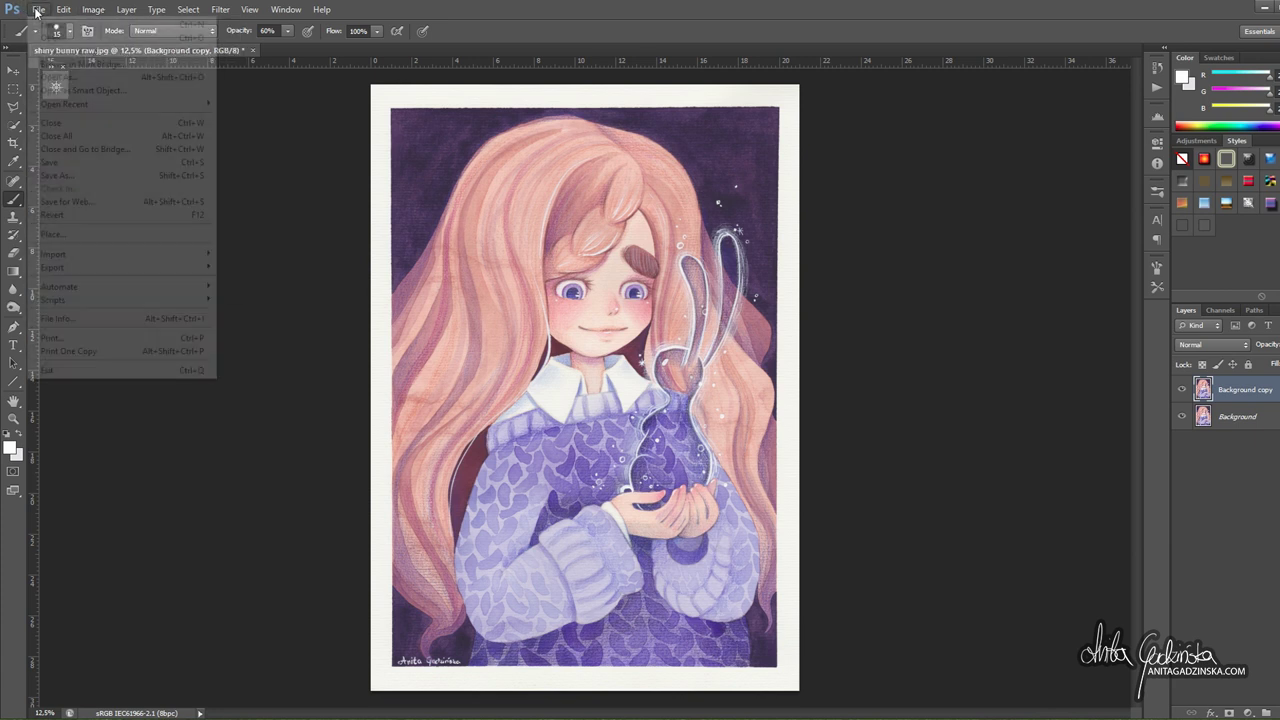
pyautogui.click(73, 182)
pyautogui.click(821, 320)
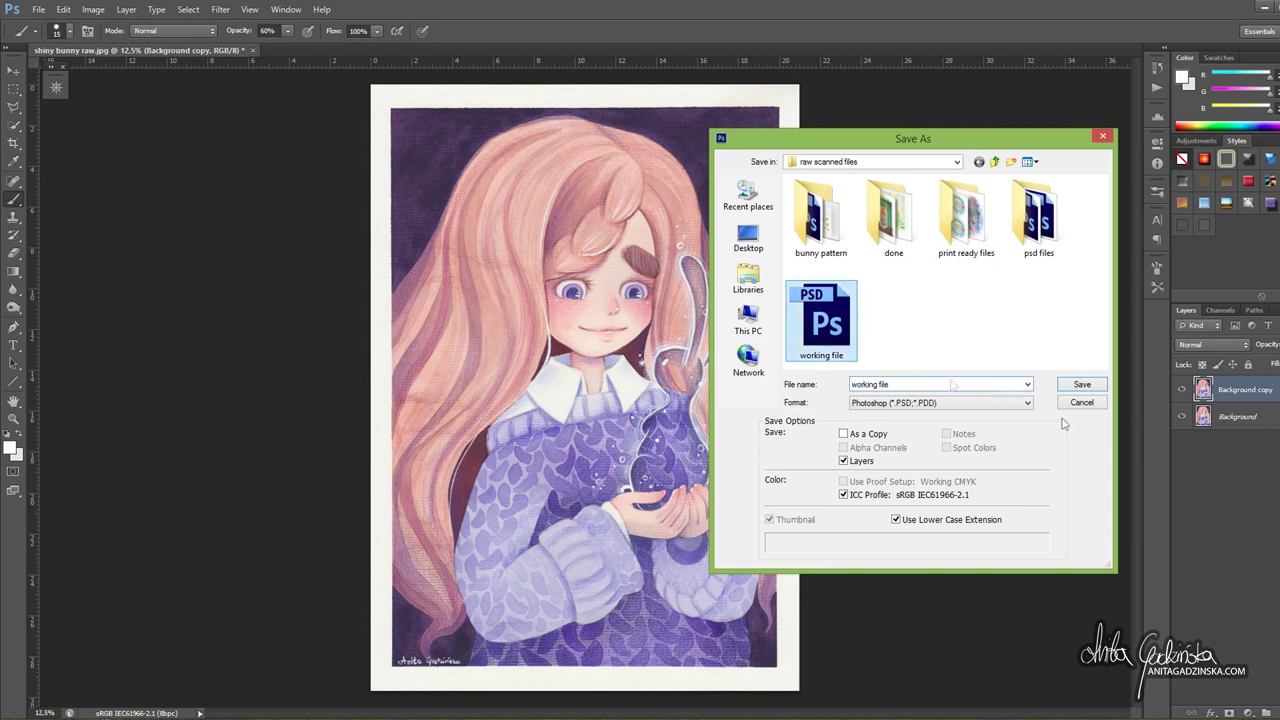
pyautogui.click(1083, 385)
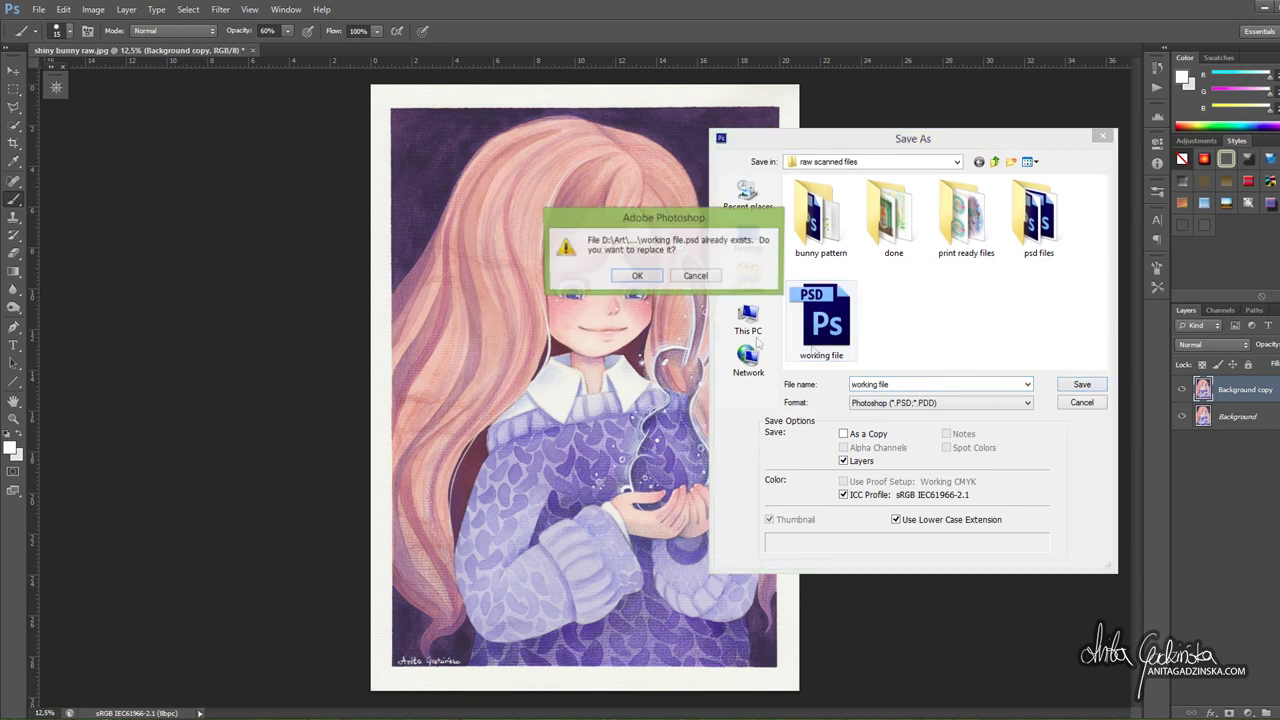
pyautogui.click(648, 277)
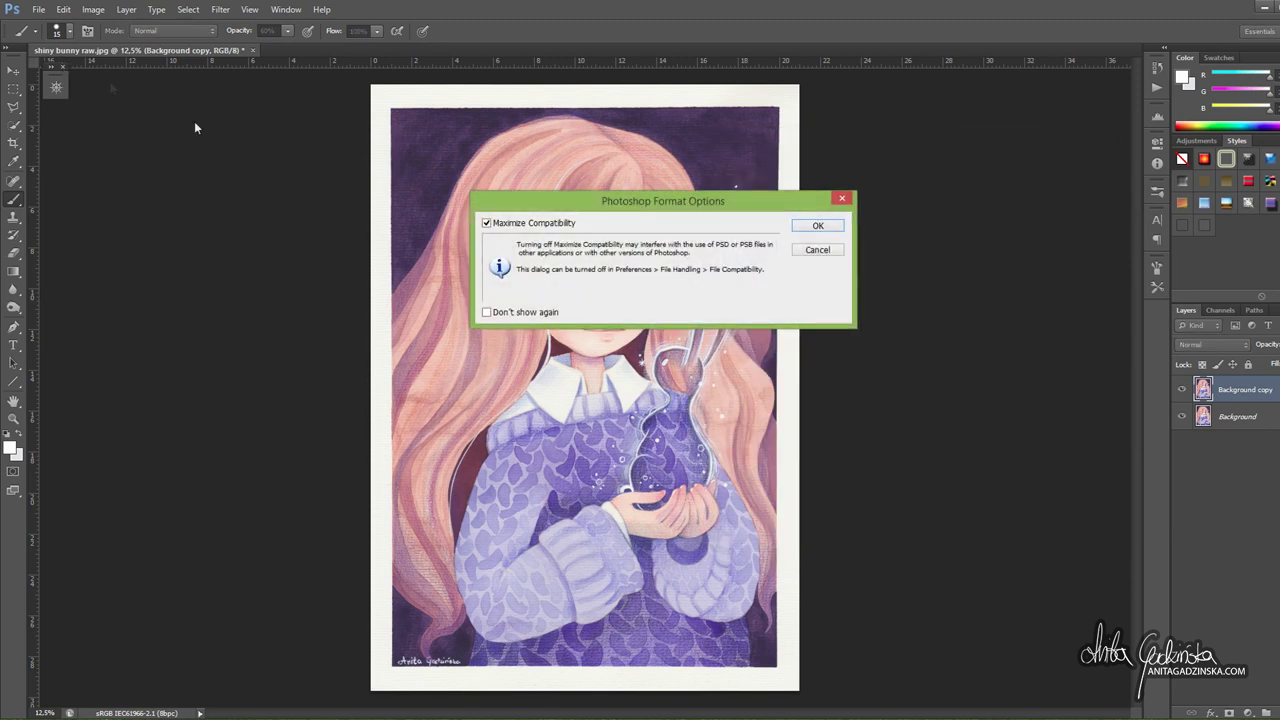
pyautogui.click(838, 227)
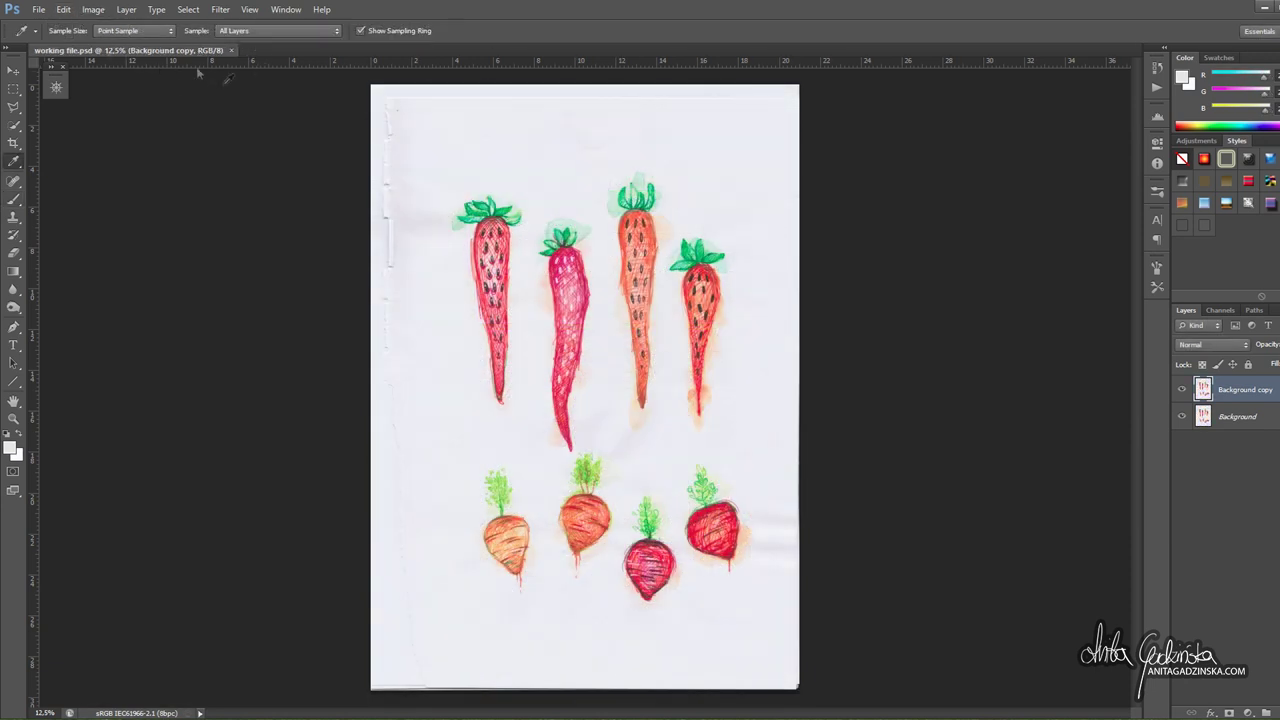
# - Convert the carrot scan to the Working CMYK - U.S. Web Coated (SWOP) v2 profile without flattening
pyautogui.click(68, 11)
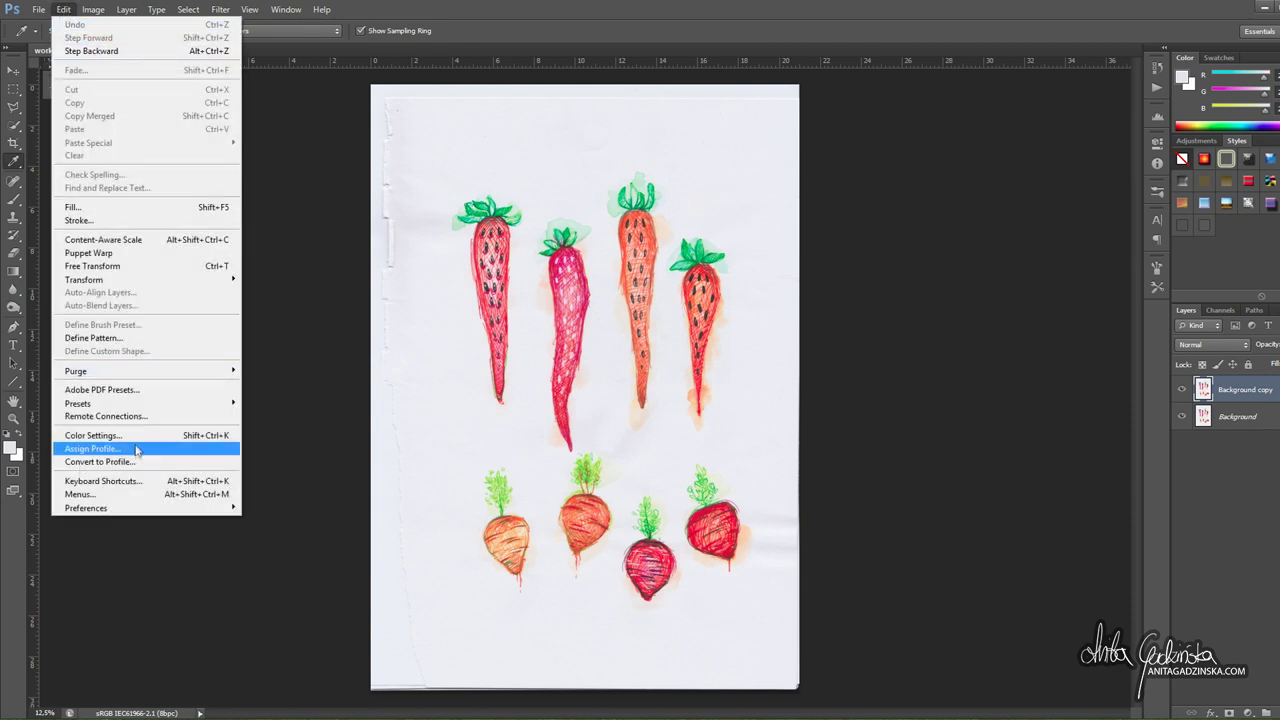
pyautogui.click(100, 461)
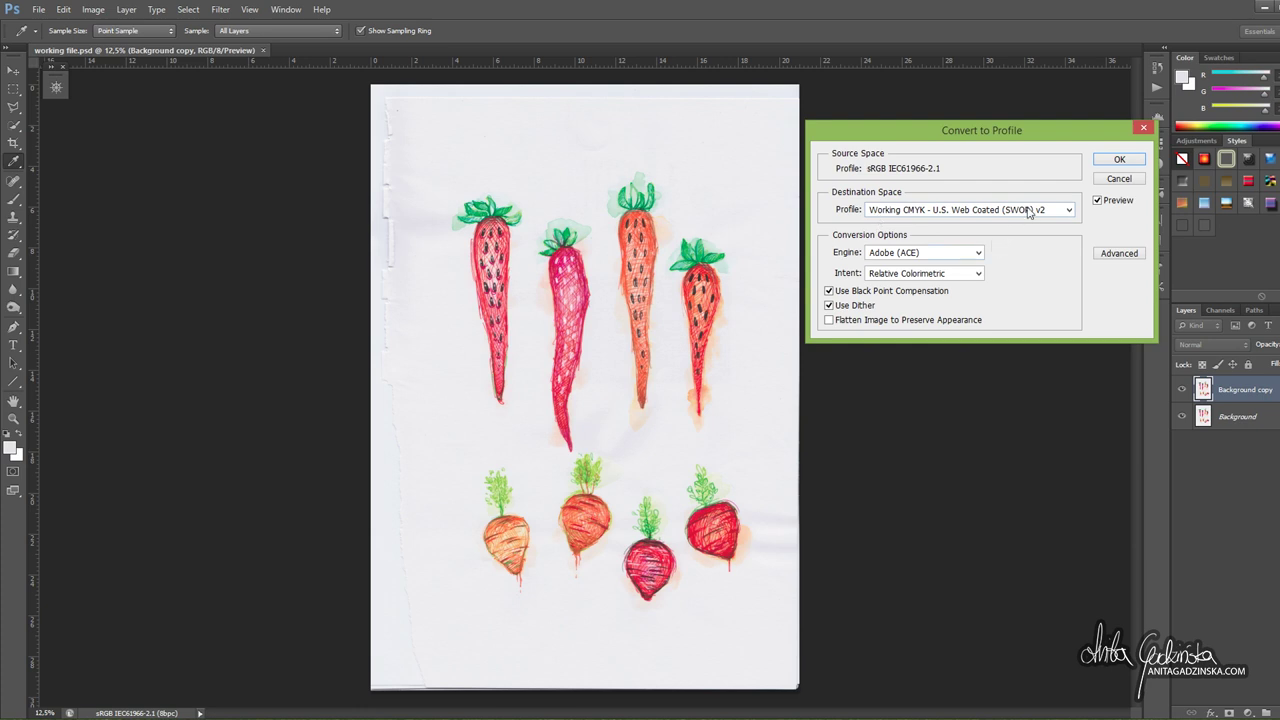
pyautogui.click(1120, 162)
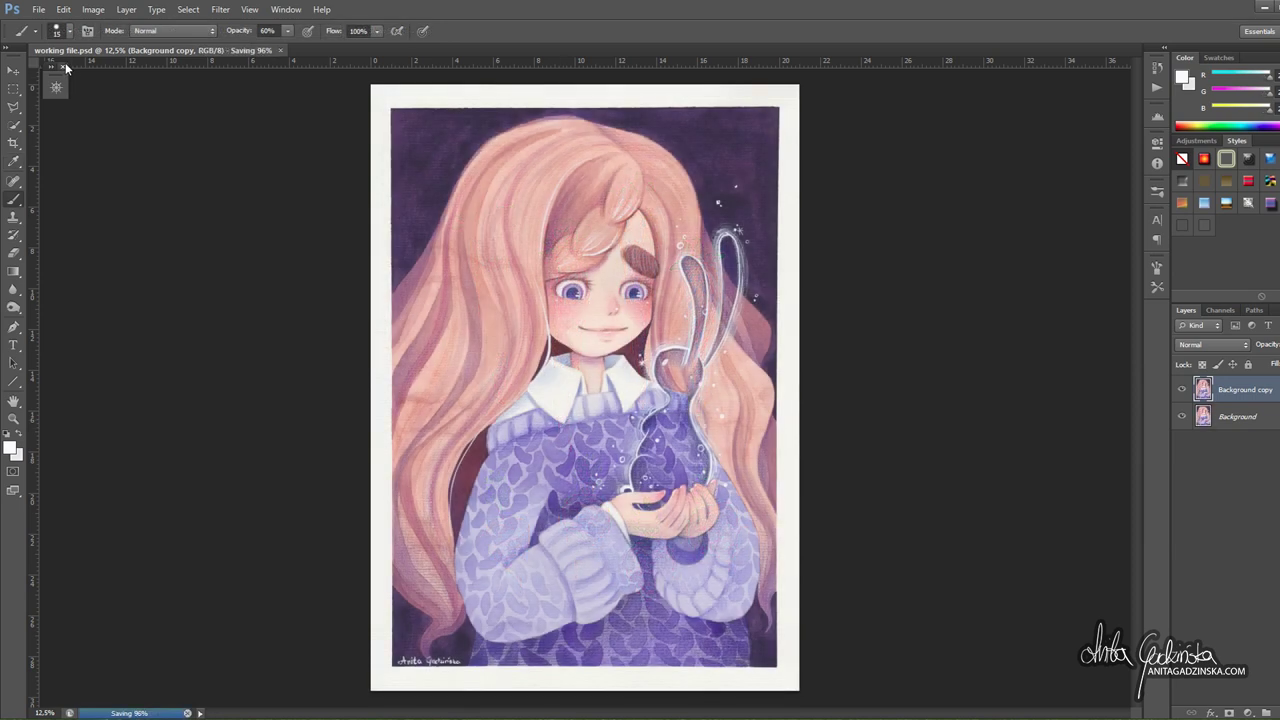
# - Convert the bunny painting's colour profile to Working CMYK - U.S. Web Coated (SWOP) v2, keeping the layers unflattened
pyautogui.click(93, 9)
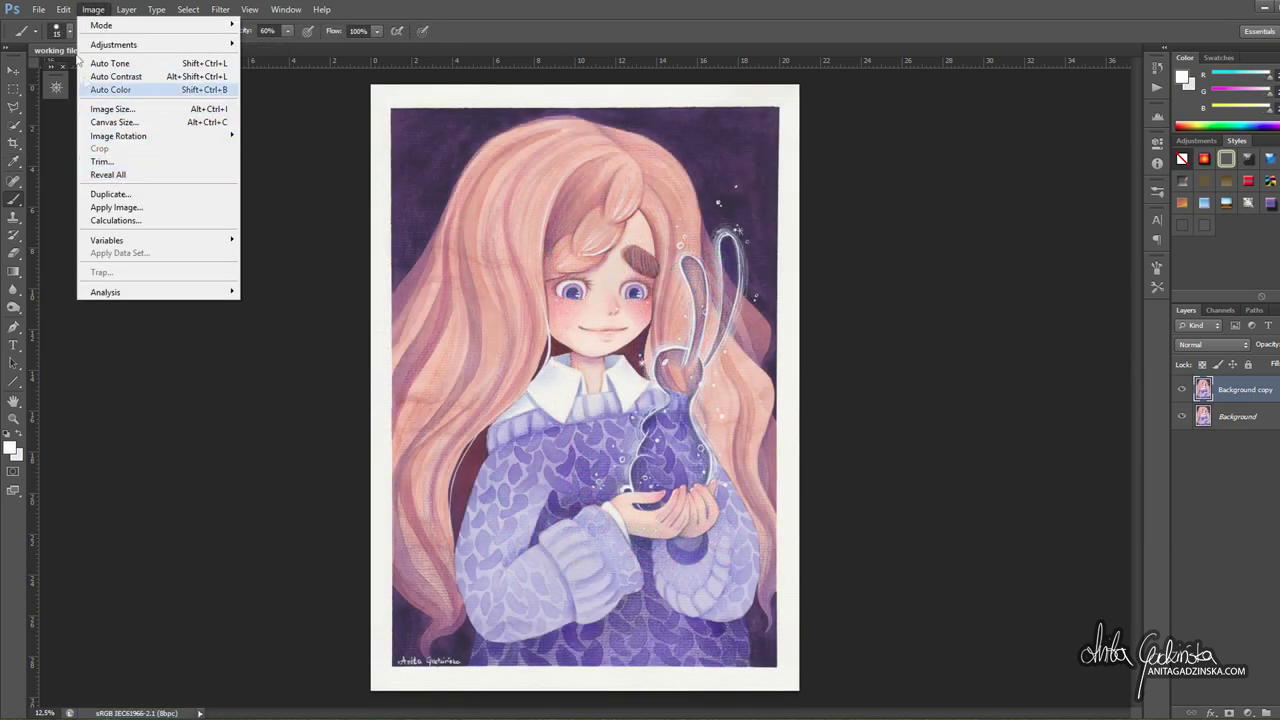
pyautogui.moveTo(63, 9)
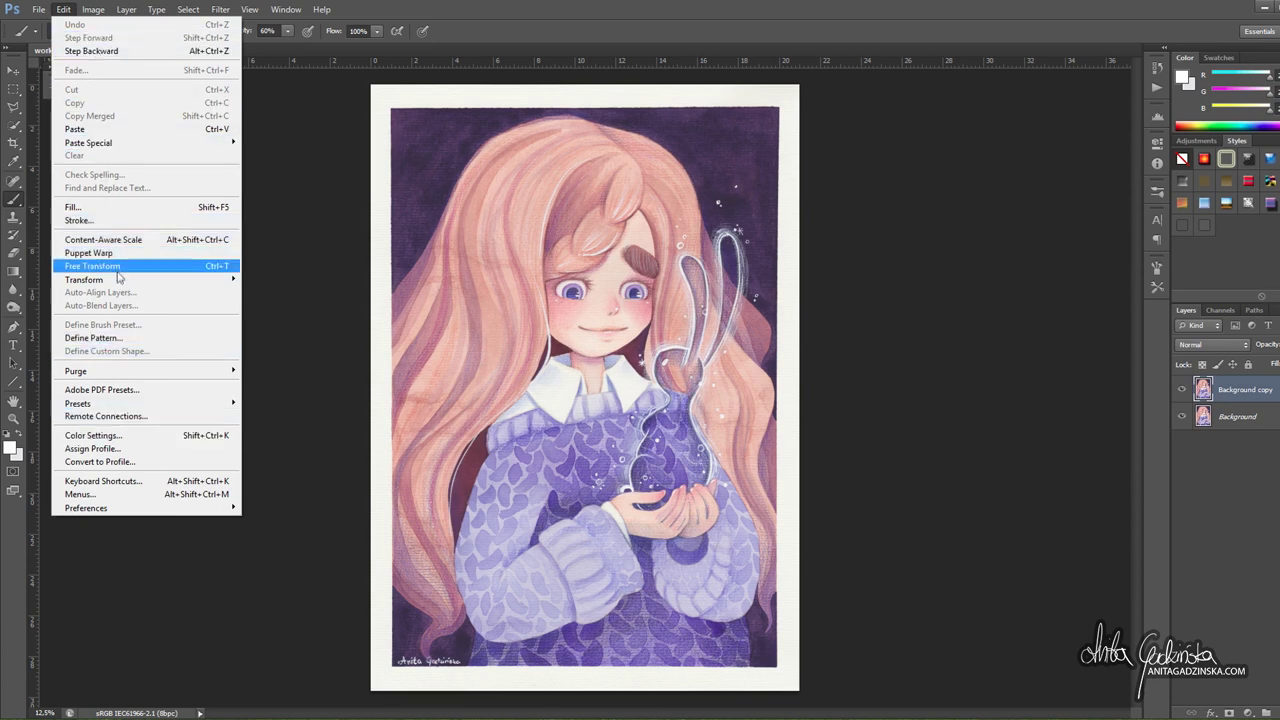
pyautogui.moveTo(118, 279)
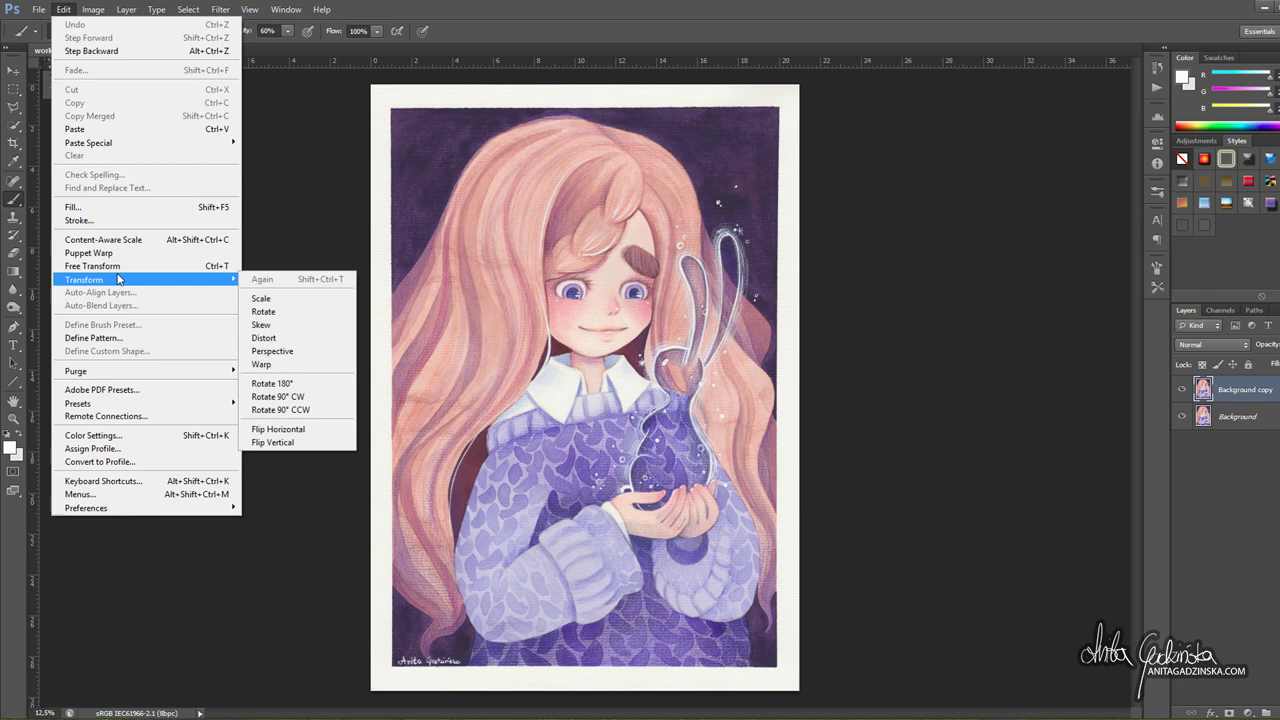
pyautogui.click(100, 461)
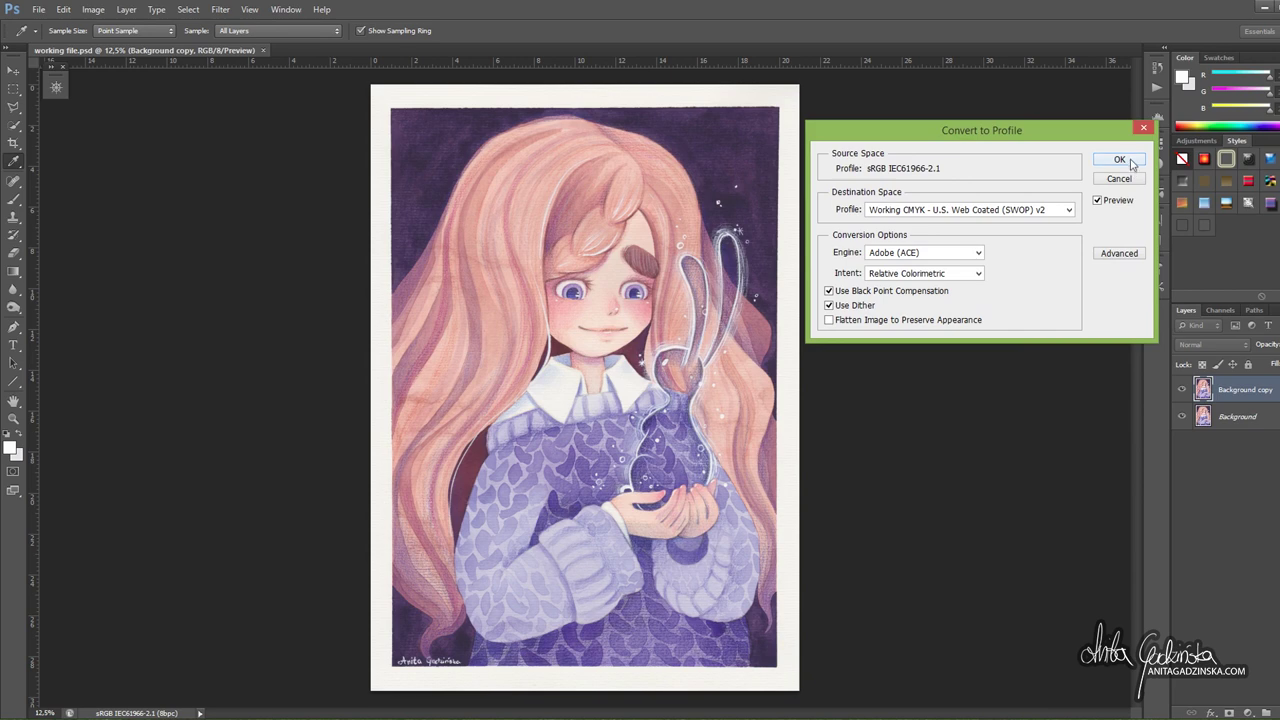
pyautogui.click(1120, 160)
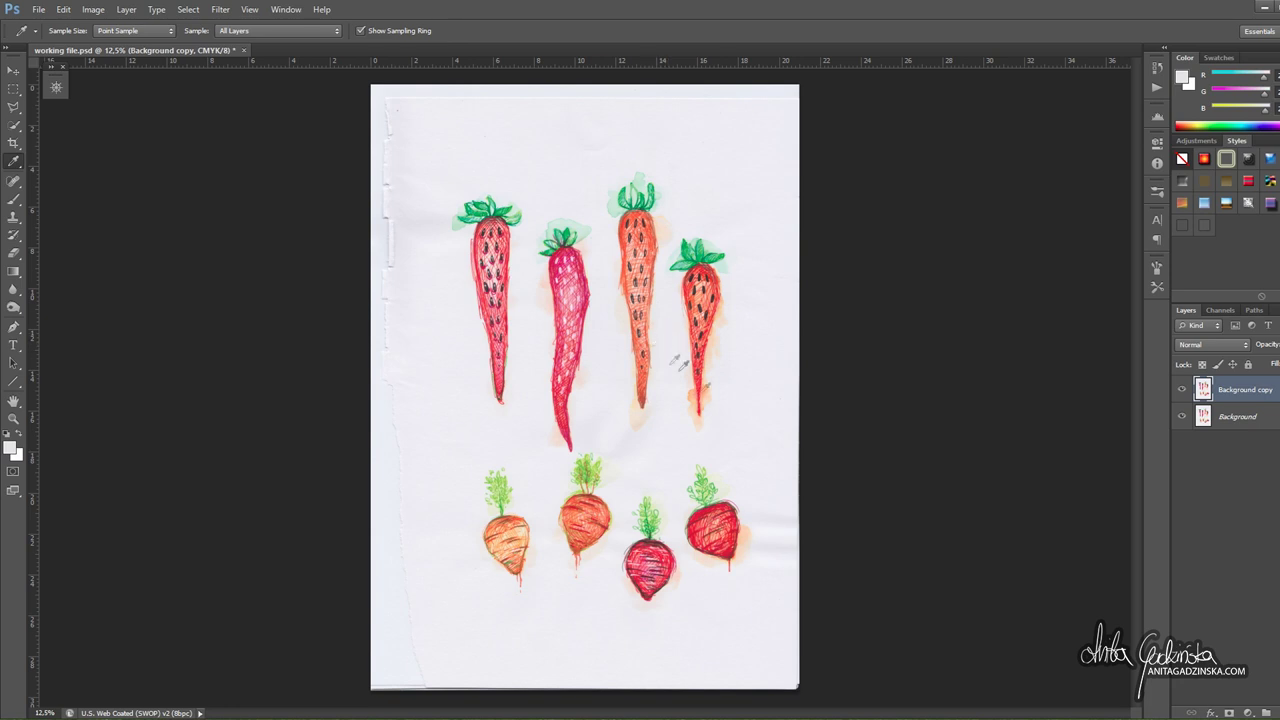
# - Set up the Clone Stamp tool for retouching the carrot scan, with a soft 50 px brush and 48% opacity
pyautogui.hotkey('ctrl', '+')
pyautogui.hotkey('ctrl', '+')
pyautogui.hotkey('ctrl', '+')
pyautogui.hotkey('ctrl', '+')
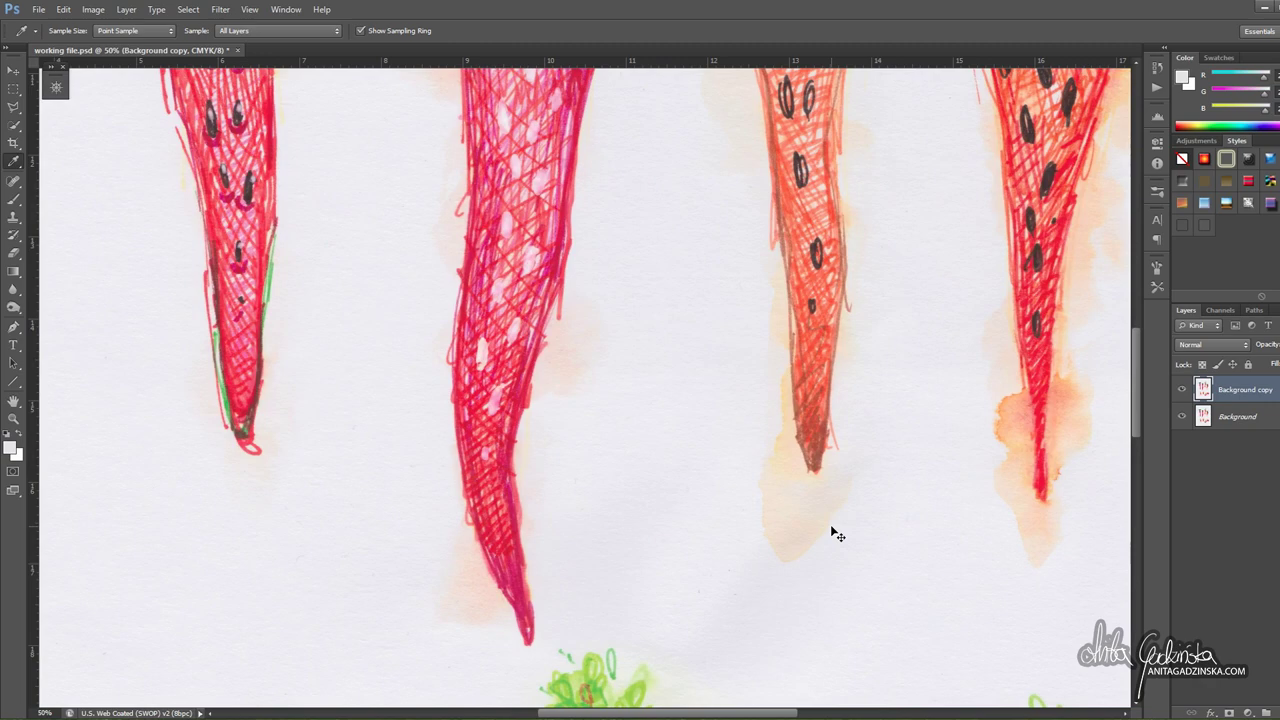
pyautogui.hotkey('ctrl', '+')
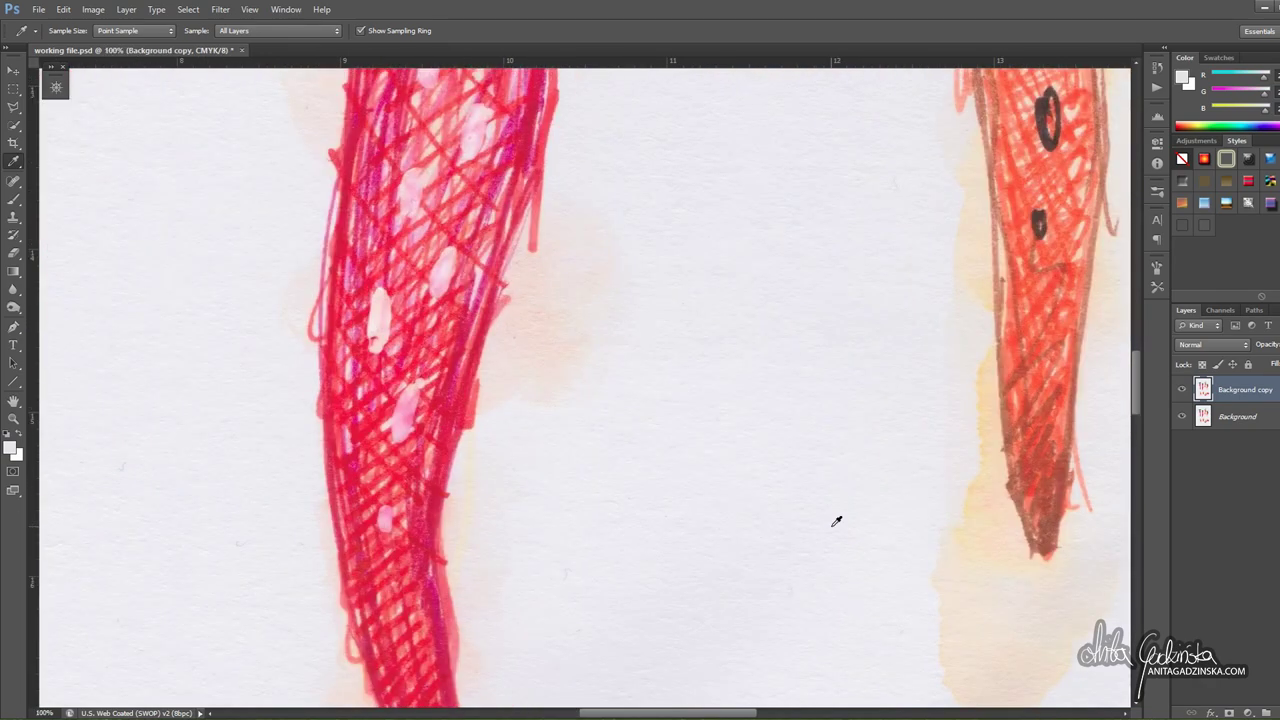
pyautogui.moveTo(260, 118); pyautogui.dragTo(680, 508)
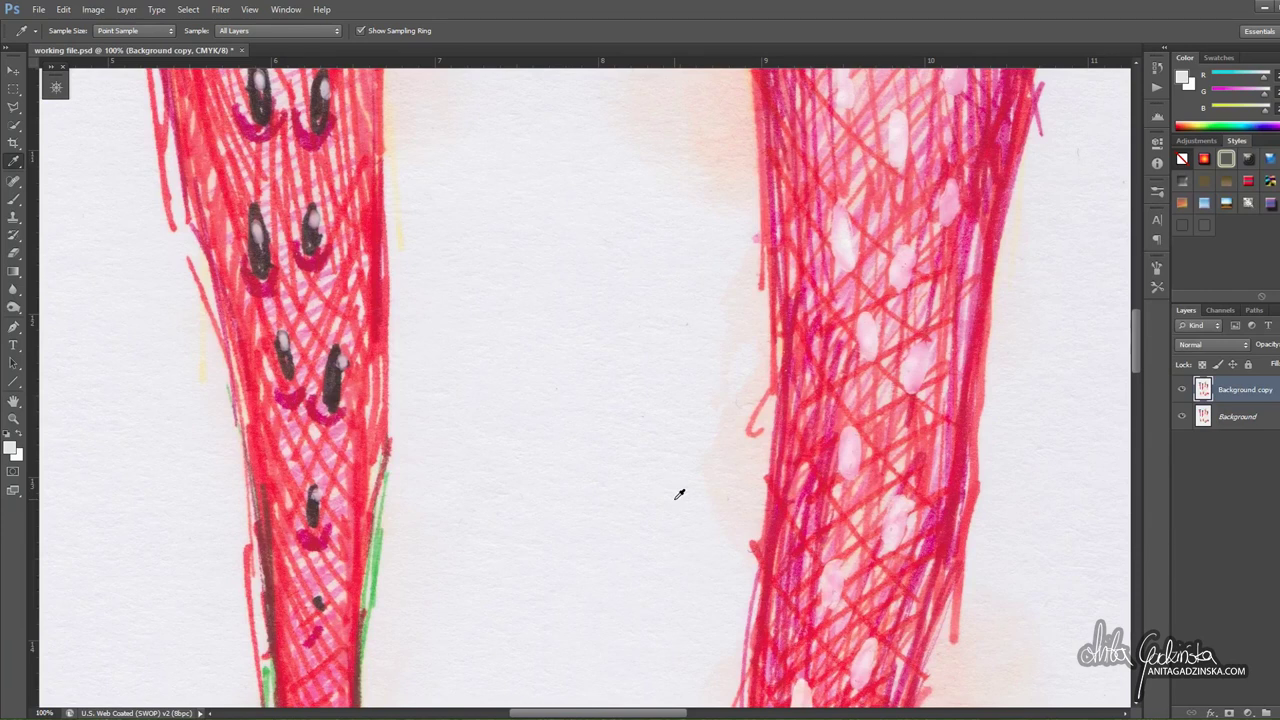
pyautogui.press('s')
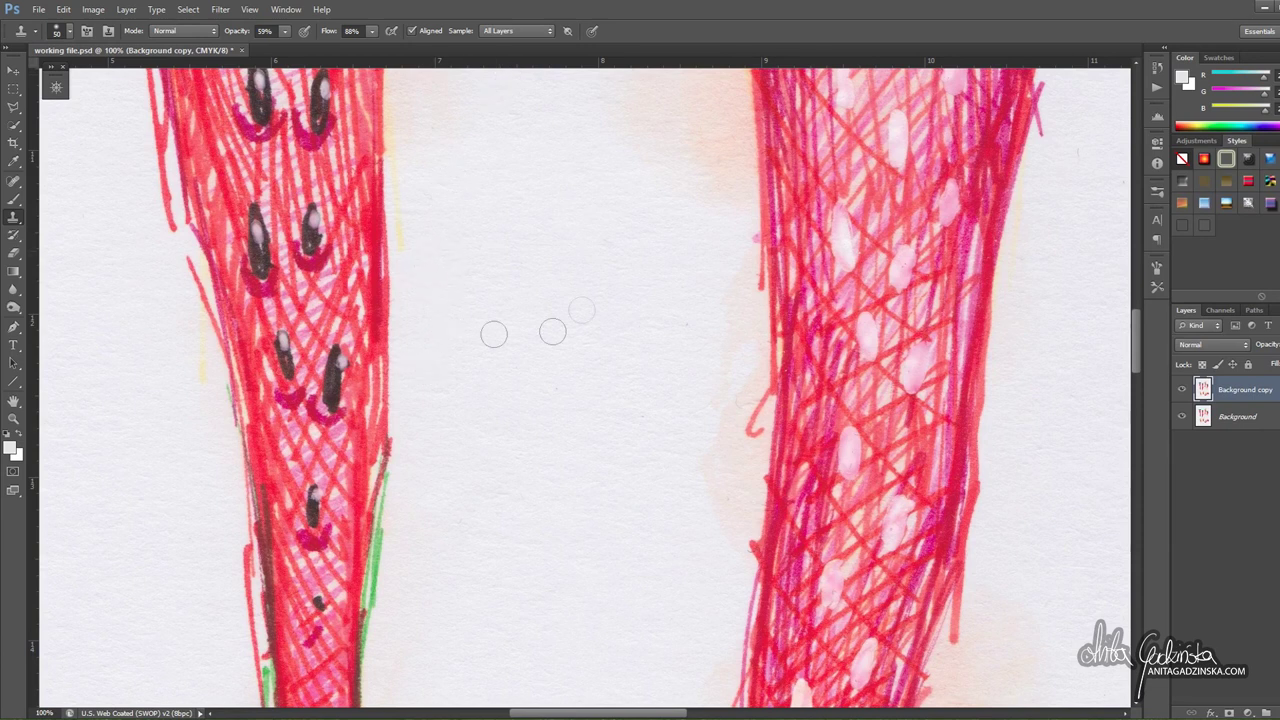
pyautogui.click(283, 33)
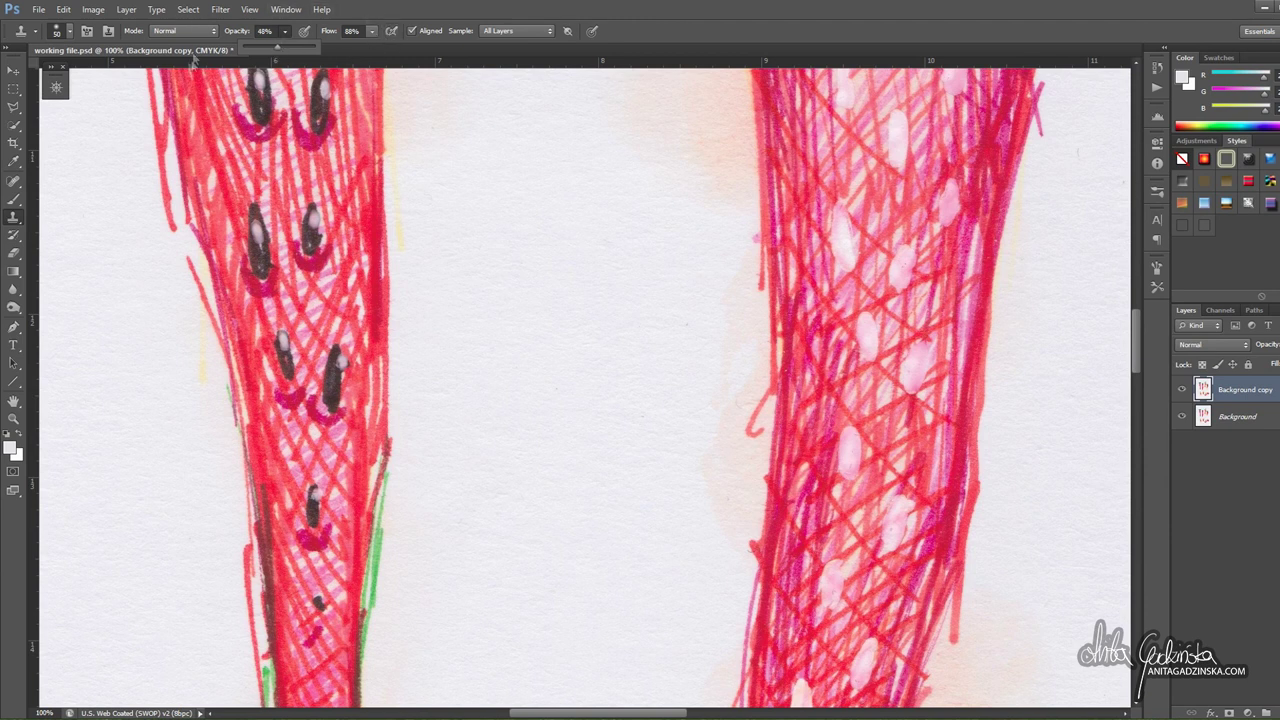
pyautogui.click(70, 32)
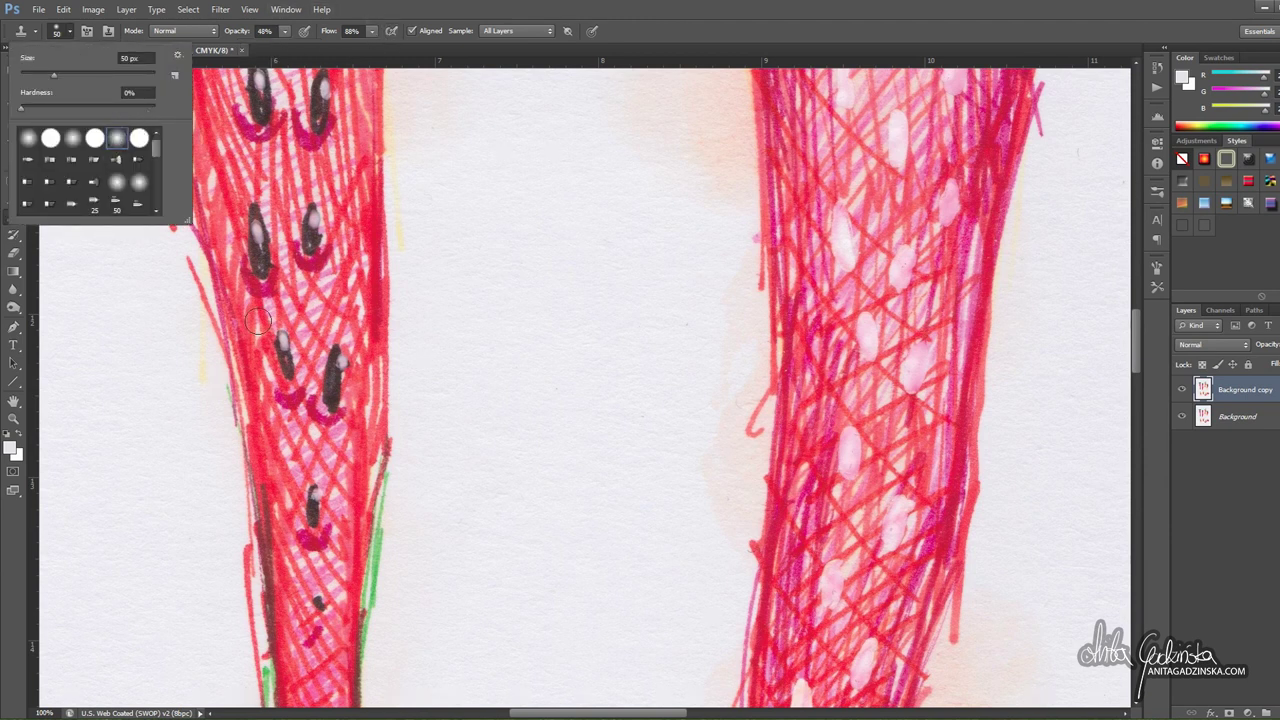
pyautogui.click(467, 17)
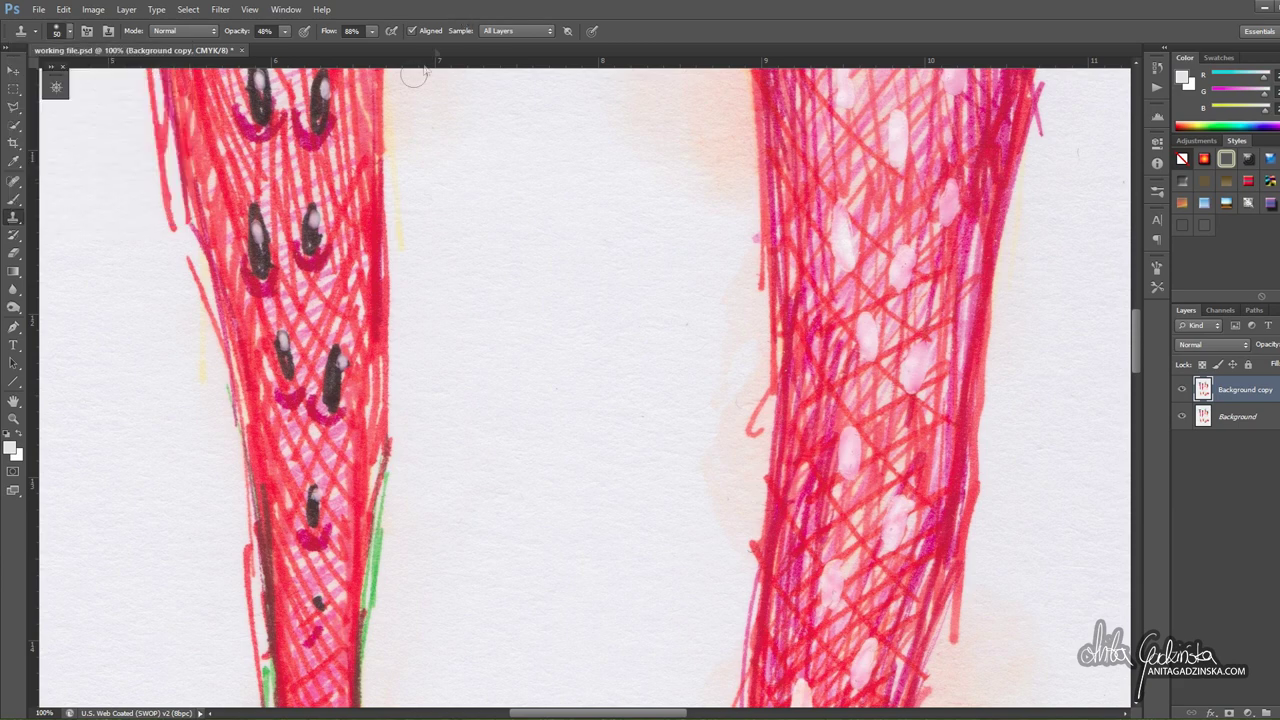
# - Reduce the Clone Stamp brush to 30 px and clone clean paper over the small mark beside the first carrot's outer edge
pyautogui.moveTo(175, 187); pyautogui.dragTo(365, 361)
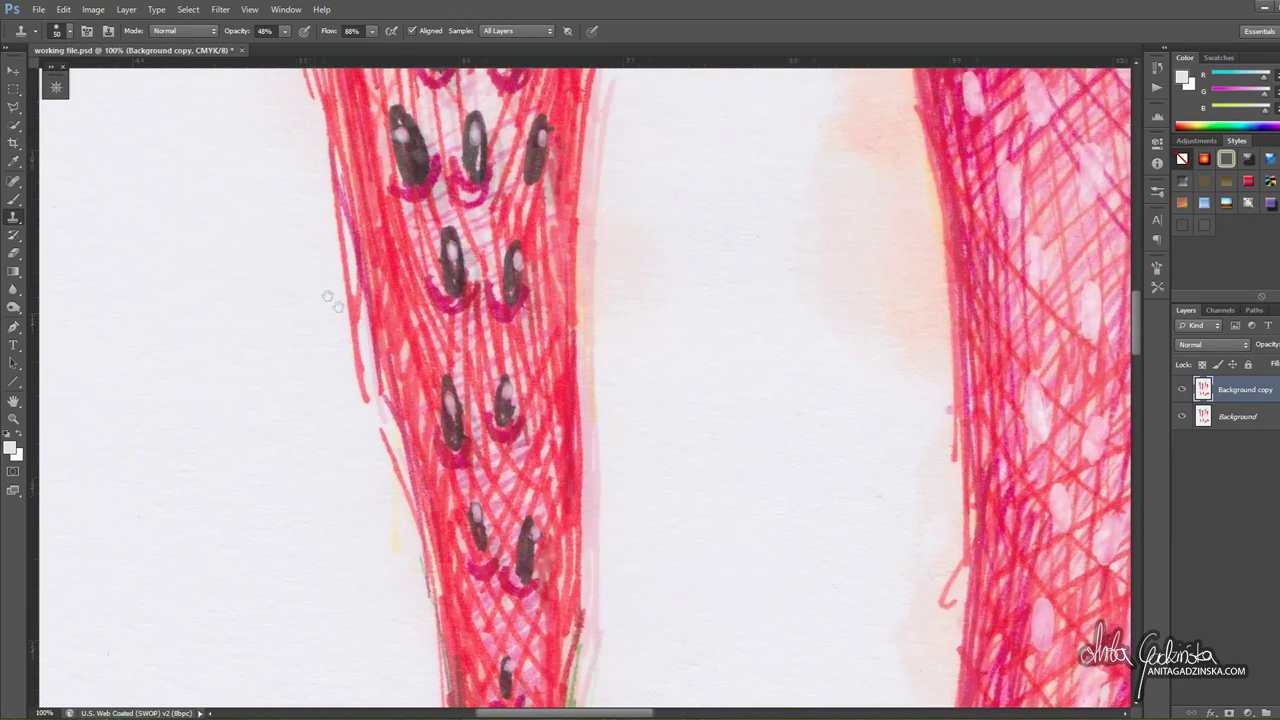
pyautogui.moveTo(331, 297); pyautogui.dragTo(605, 528)
pyautogui.moveTo(324, 257)
pyautogui.mouseDown()
pyautogui.moveTo(348, 343)
pyautogui.moveTo(551, 346)
pyautogui.mouseUp()
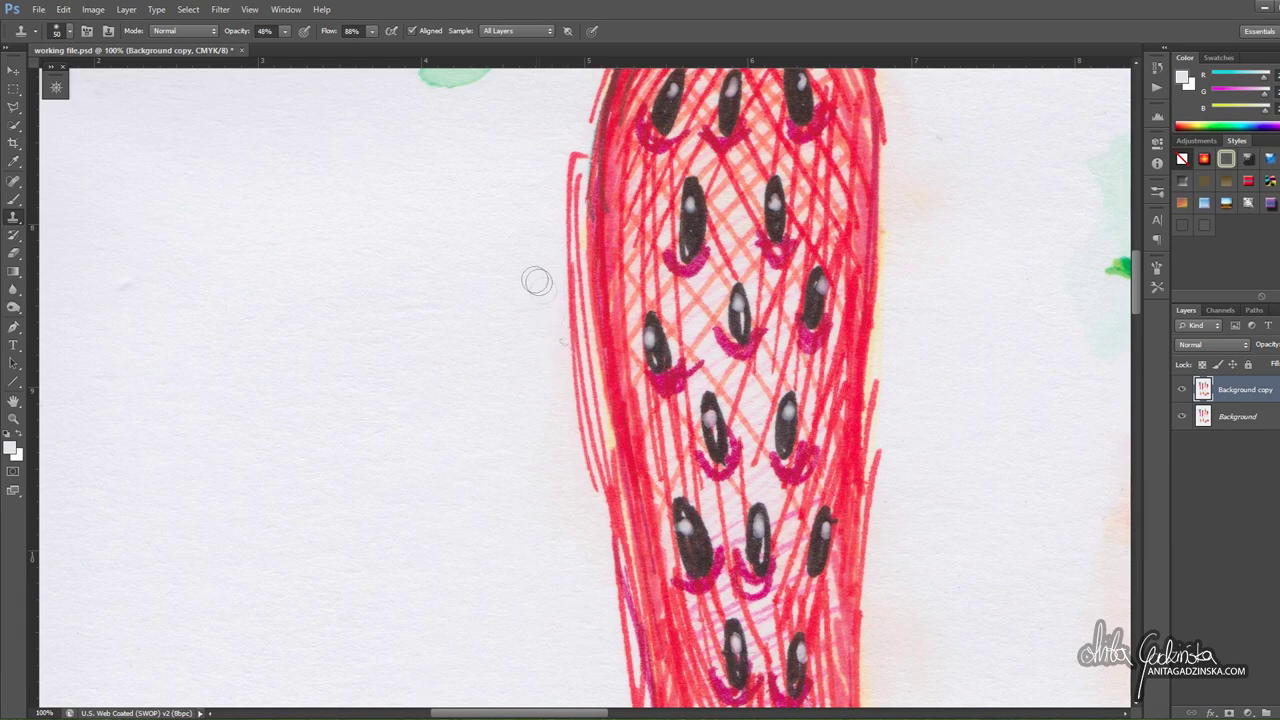
pyautogui.moveTo(551, 260); pyautogui.dragTo(517, 447)
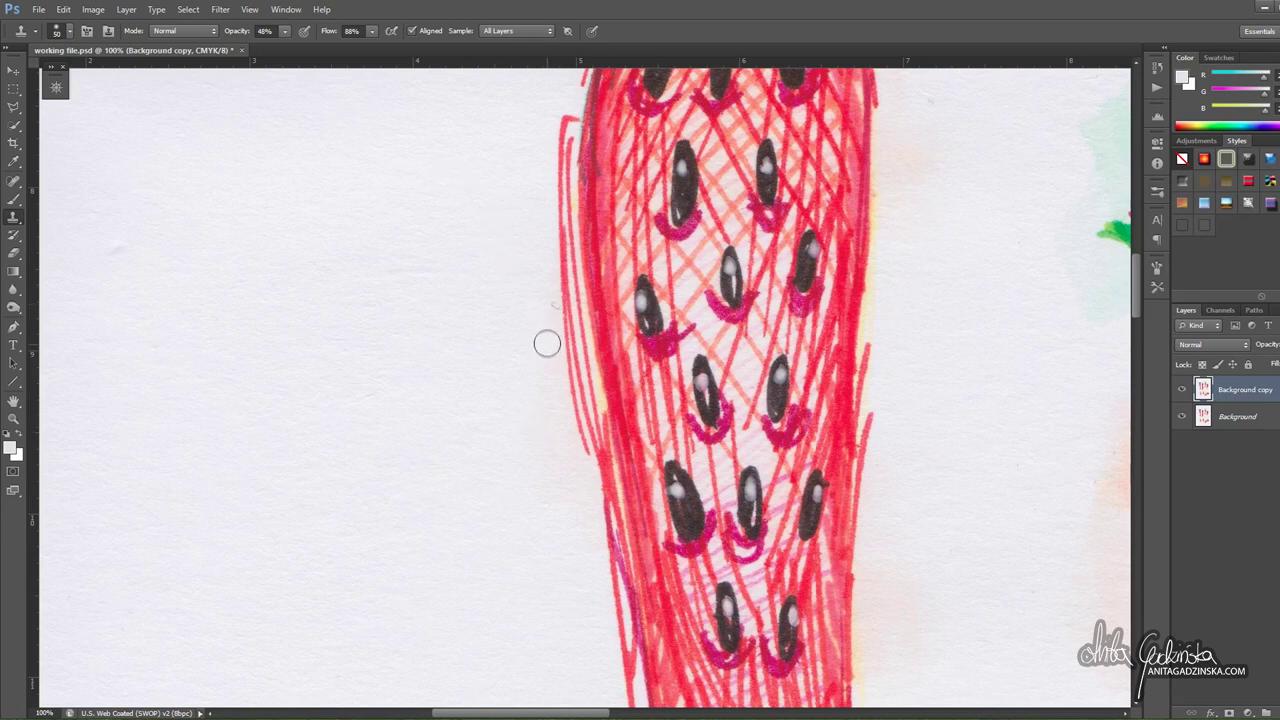
pyautogui.press('[')
pyautogui.press('[')
pyautogui.press('[')
pyautogui.moveTo(553, 303); pyautogui.dragTo(551, 277)
# - Clone clean paper over the mark beside the leafy top of the tilted red root in the carrot scan
pyautogui.moveTo(232, 243); pyautogui.dragTo(581, 381)
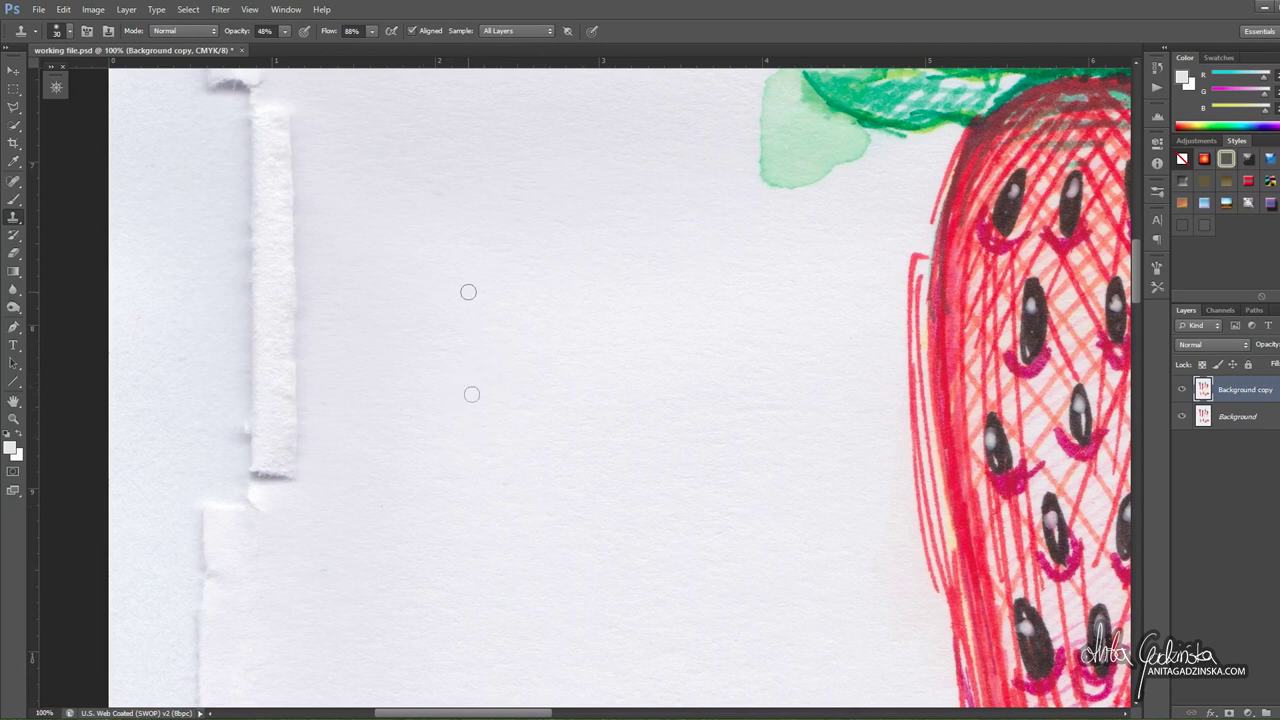
pyautogui.moveTo(655, 281); pyautogui.dragTo(502, 585)
pyautogui.moveTo(553, 435)
pyautogui.mouseDown()
pyautogui.moveTo(480, 461)
pyautogui.moveTo(163, 455)
pyautogui.mouseUp()
pyautogui.moveTo(745, 522)
pyautogui.mouseDown()
pyautogui.moveTo(608, 526)
pyautogui.moveTo(563, 320)
pyautogui.moveTo(580, 334)
pyautogui.mouseUp()
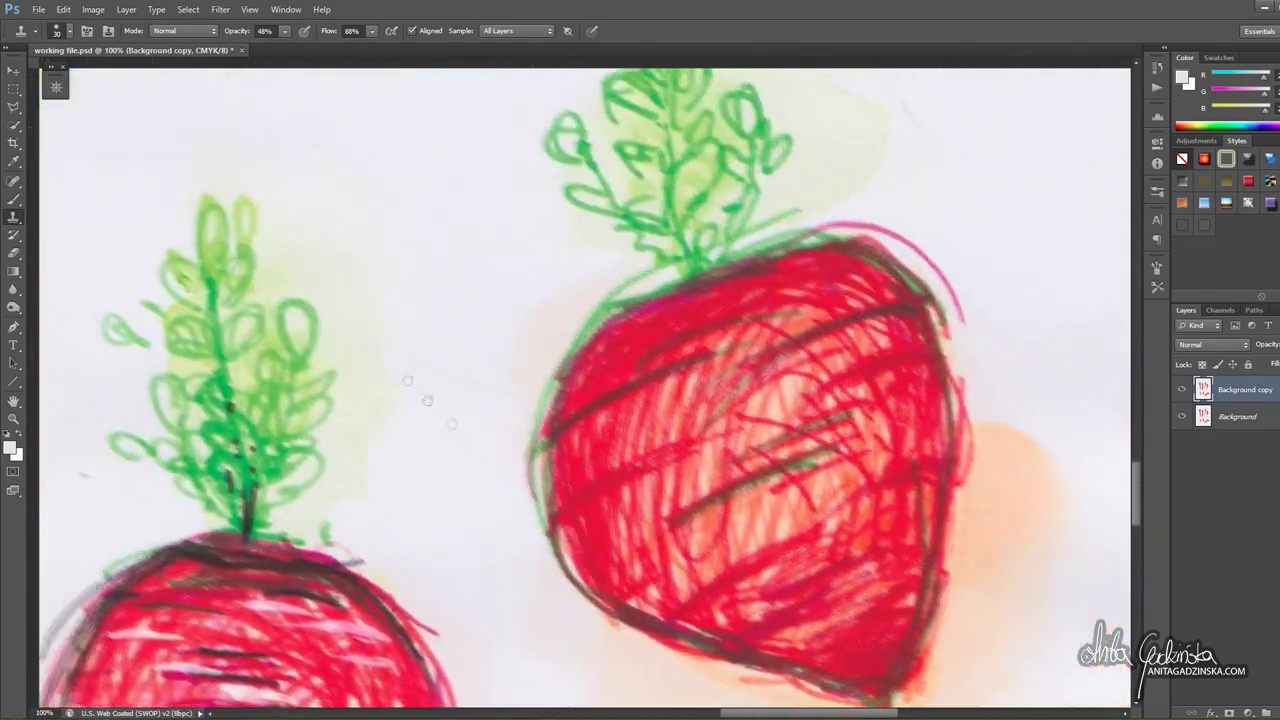
pyautogui.moveTo(735, 285); pyautogui.dragTo(440, 470)
pyautogui.keyDown('alt'); pyautogui.click(598, 292); pyautogui.keyUp('alt')
pyautogui.moveTo(582, 311); pyautogui.dragTo(568, 299)
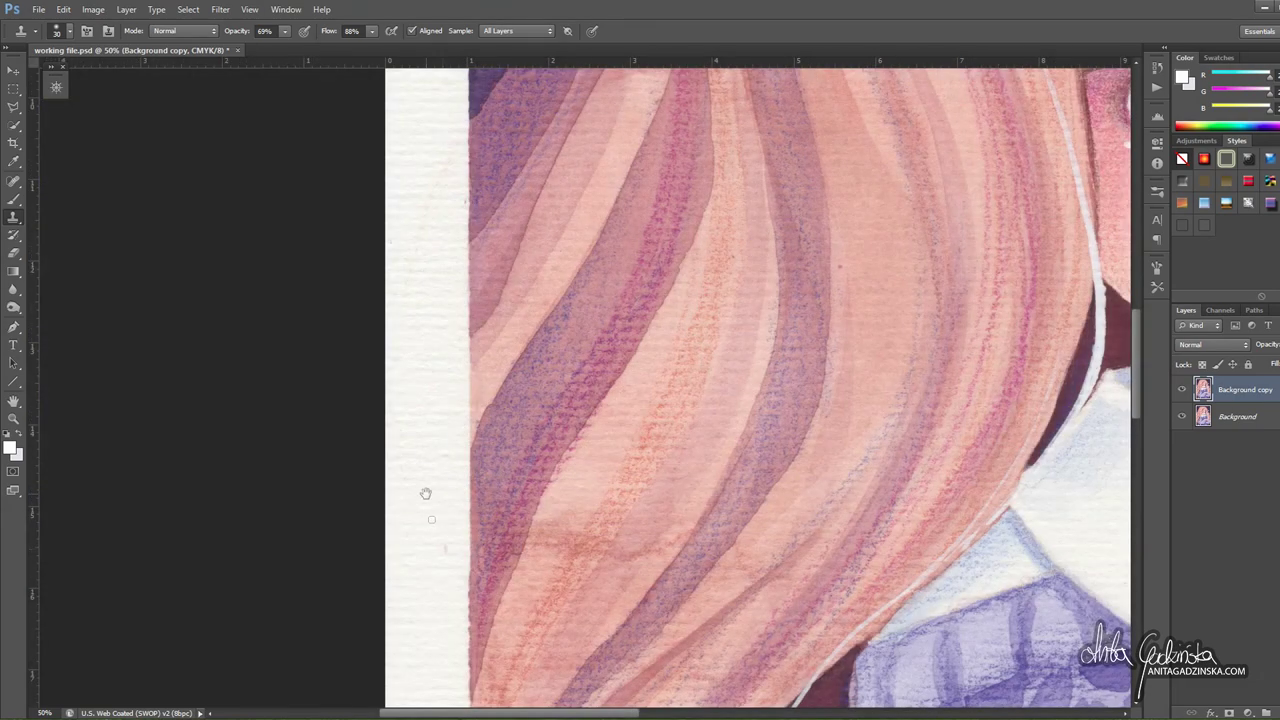
pyautogui.moveTo(430, 461); pyautogui.dragTo(424, 580)
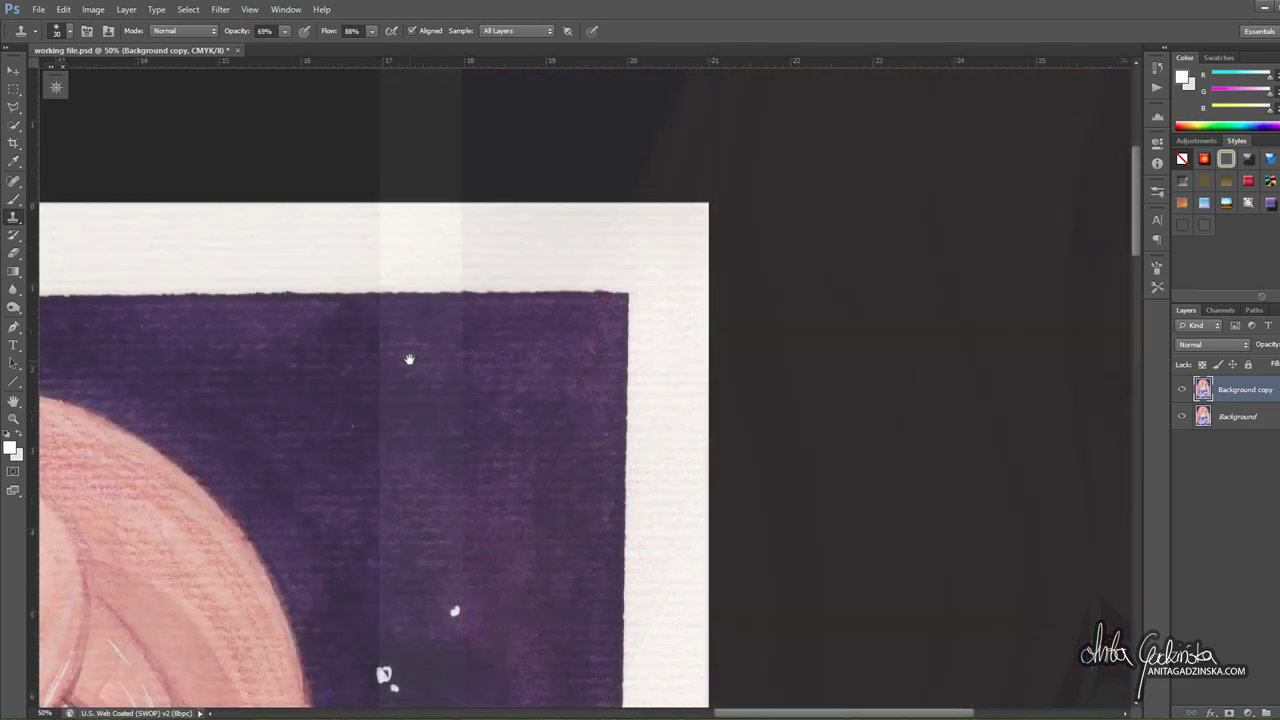
pyautogui.moveTo(405, 360); pyautogui.dragTo(610, 251)
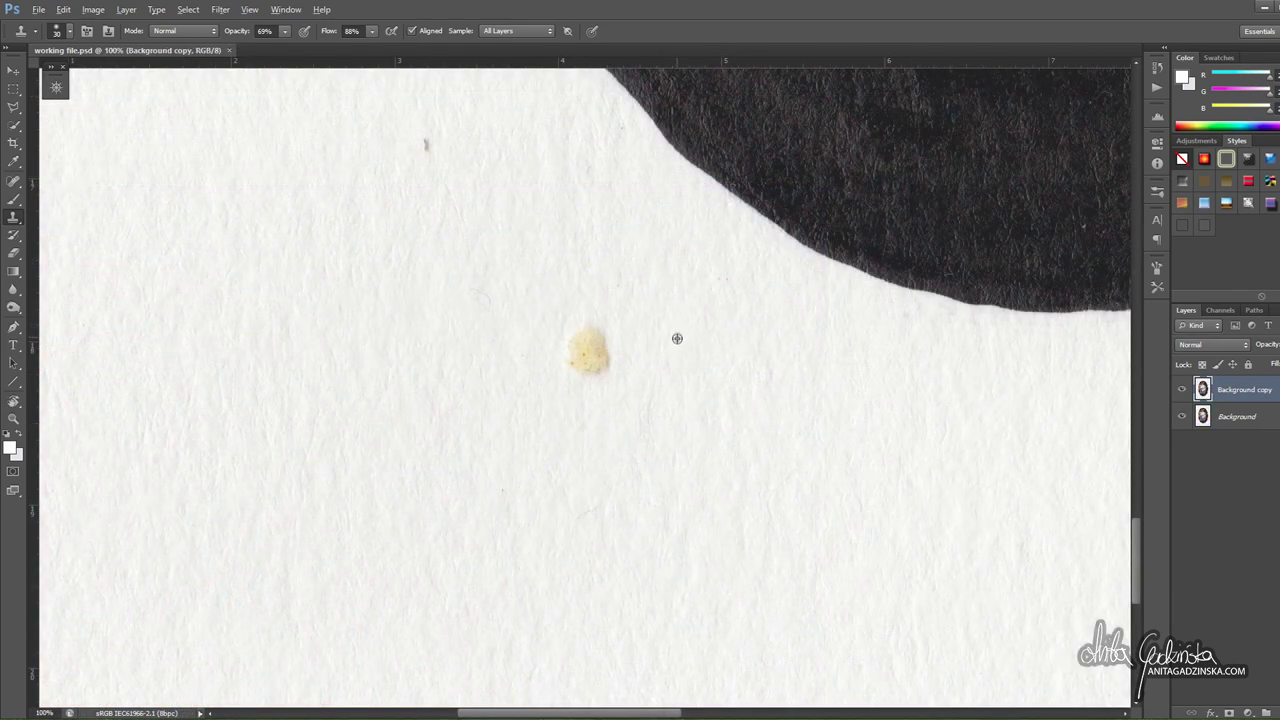
# - Clone clean paper texture over the yellow stain below the dark oval in the ink drawing scan
pyautogui.keyDown('alt'); pyautogui.click(677, 339); pyautogui.keyUp('alt')
pyautogui.moveTo(592, 330)
pyautogui.mouseDown()
pyautogui.moveTo(589, 364)
pyautogui.moveTo(610, 361)
pyautogui.moveTo(587, 373)
pyautogui.moveTo(593, 356)
pyautogui.moveTo(574, 358)
pyautogui.moveTo(607, 327)
pyautogui.moveTo(565, 362)
pyautogui.moveTo(611, 358)
pyautogui.moveTo(617, 341)
pyautogui.moveTo(602, 334)
pyautogui.moveTo(671, 368)
pyautogui.moveTo(605, 336)
pyautogui.moveTo(577, 400)
pyautogui.moveTo(573, 354)
pyautogui.mouseUp()
pyautogui.keyDown('alt'); pyautogui.click(661, 425); pyautogui.keyUp('alt')
pyautogui.keyDown('alt'); pyautogui.click(578, 402); pyautogui.keyUp('alt')
pyautogui.keyDown('alt'); pyautogui.click(649, 313); pyautogui.keyUp('alt')
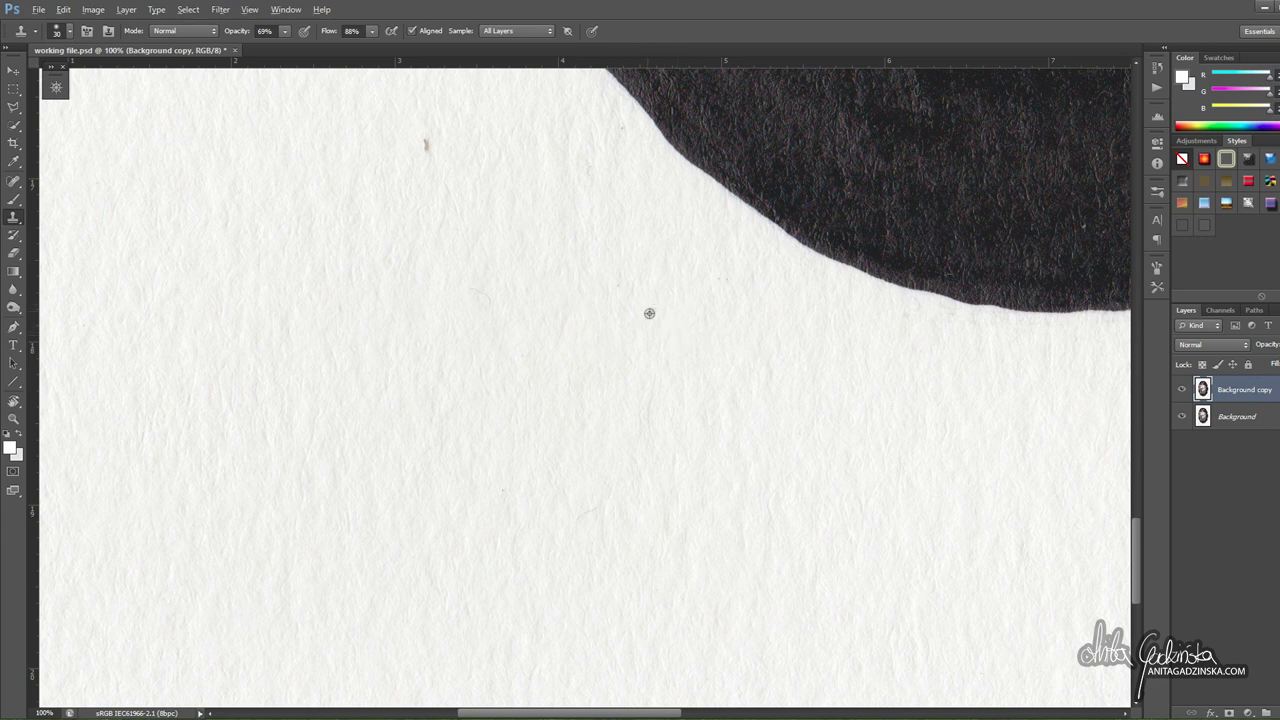
# - Clone clean paper over the small specks along the lower edge of the dark oval and in the margin beneath it
pyautogui.keyDown('alt'); pyautogui.click(712, 315); pyautogui.keyUp('alt')
pyautogui.moveTo(737, 281); pyautogui.dragTo(736, 272)
pyautogui.keyDown('alt'); pyautogui.click(889, 342); pyautogui.keyUp('alt')
pyautogui.moveTo(924, 307); pyautogui.dragTo(896, 322)
pyautogui.keyDown('alt'); pyautogui.click(621, 540); pyautogui.keyUp('alt')
pyautogui.moveTo(572, 521); pyautogui.dragTo(591, 519)
pyautogui.keyDown('alt'); pyautogui.click(542, 490); pyautogui.keyUp('alt')
pyautogui.moveTo(504, 486); pyautogui.dragTo(507, 489)
# - Clone clean paper over the remaining specks in the margin beside the dark oval's lower-left curve
pyautogui.moveTo(491, 209)
pyautogui.mouseDown()
pyautogui.moveTo(511, 340)
pyautogui.moveTo(573, 478)
pyautogui.mouseUp()
pyautogui.keyDown('alt'); pyautogui.click(551, 414); pyautogui.keyUp('alt')
pyautogui.moveTo(503, 390); pyautogui.dragTo(505, 394)
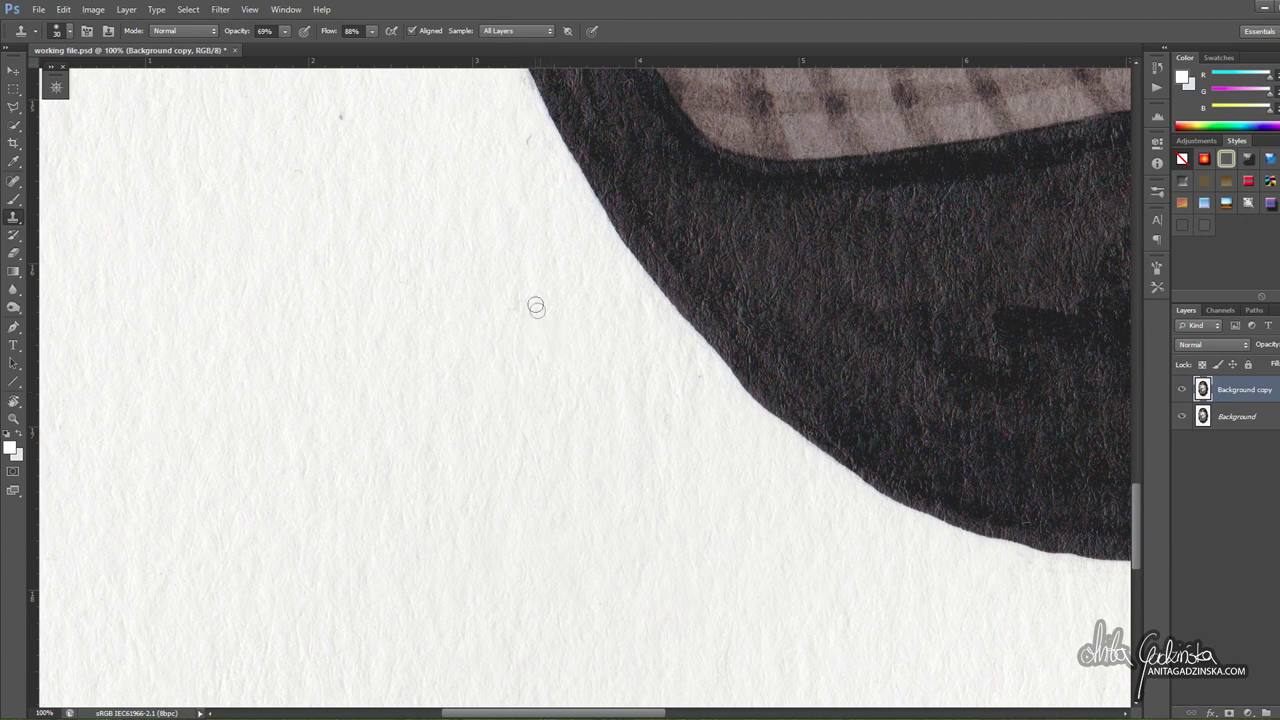
pyautogui.moveTo(502, 226); pyautogui.dragTo(486, 266)
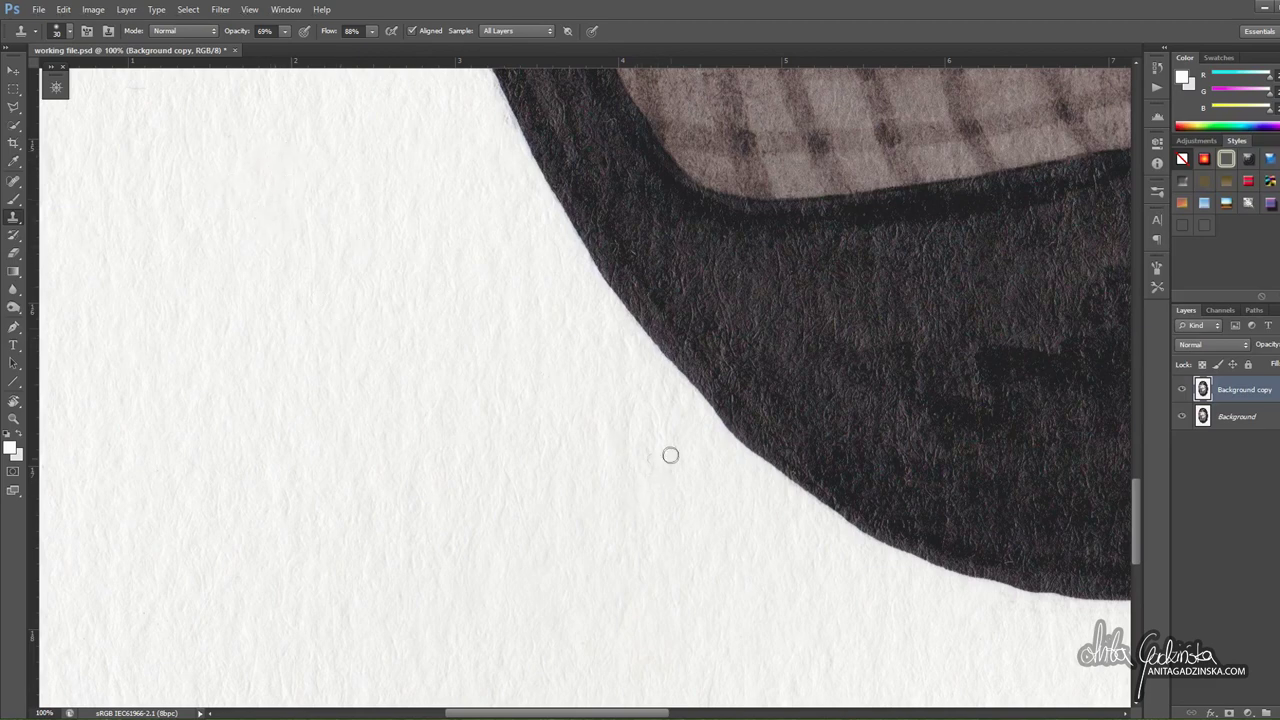
# - Examine the margin around the signature, the figures and the top of the ink drawing for remaining dust and specks
pyautogui.moveTo(868, 618); pyautogui.dragTo(469, 277)
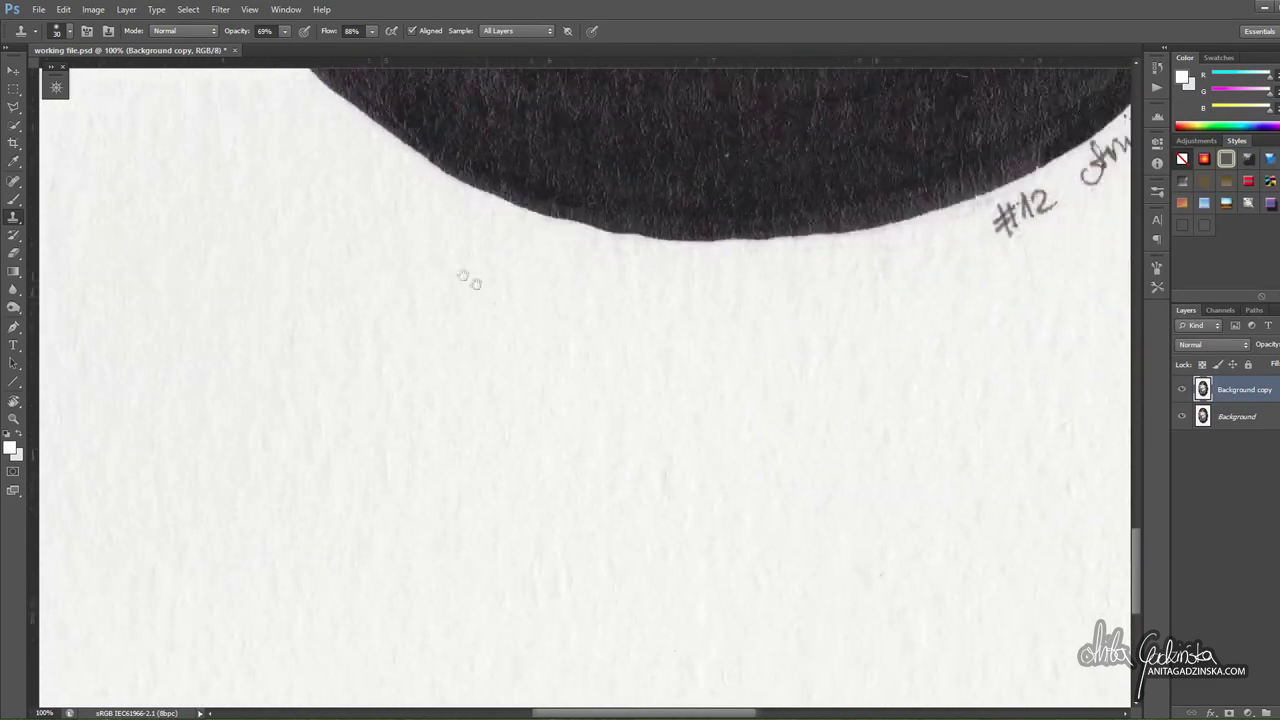
pyautogui.moveTo(896, 354); pyautogui.dragTo(605, 462)
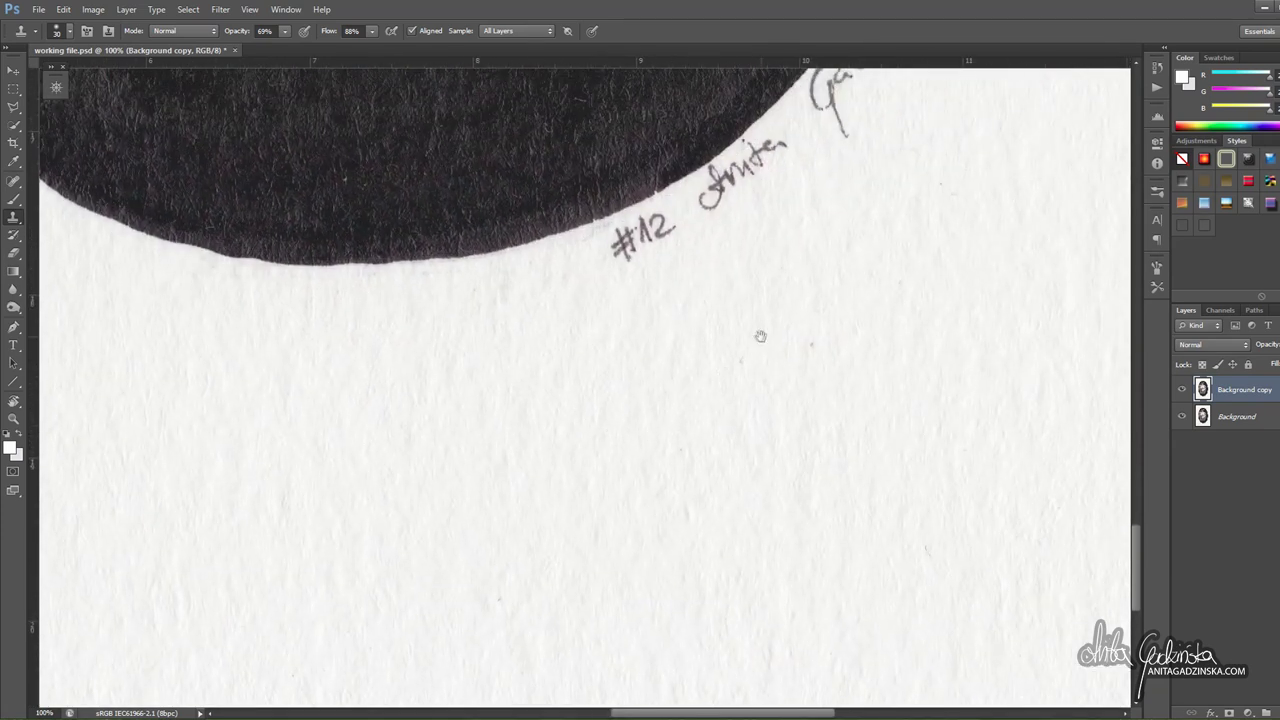
pyautogui.moveTo(761, 337); pyautogui.dragTo(646, 386)
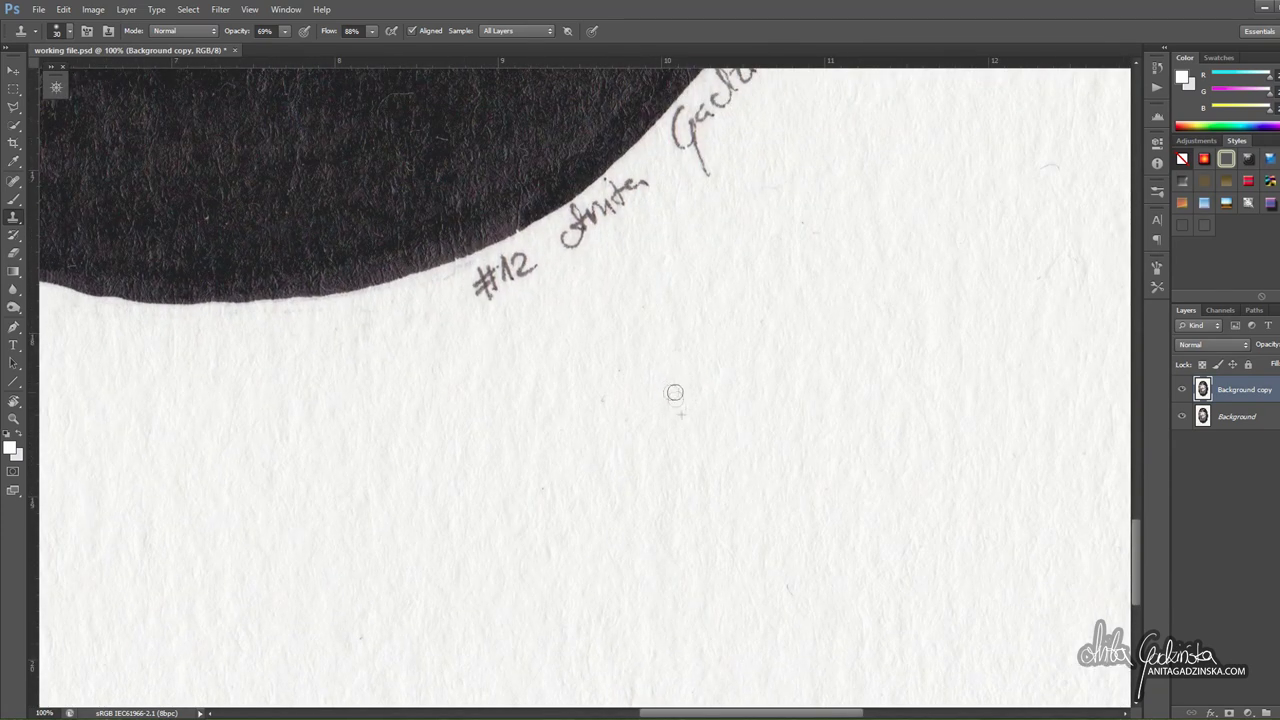
pyautogui.moveTo(383, 188); pyautogui.dragTo(560, 486)
pyautogui.moveTo(609, 200)
pyautogui.mouseDown()
pyautogui.moveTo(634, 343)
pyautogui.moveTo(620, 380)
pyautogui.mouseUp()
pyautogui.moveTo(593, 269); pyautogui.dragTo(672, 549)
pyautogui.moveTo(576, 245); pyautogui.dragTo(590, 494)
pyautogui.moveTo(372, 211); pyautogui.dragTo(480, 525)
pyautogui.moveTo(507, 220); pyautogui.dragTo(482, 370)
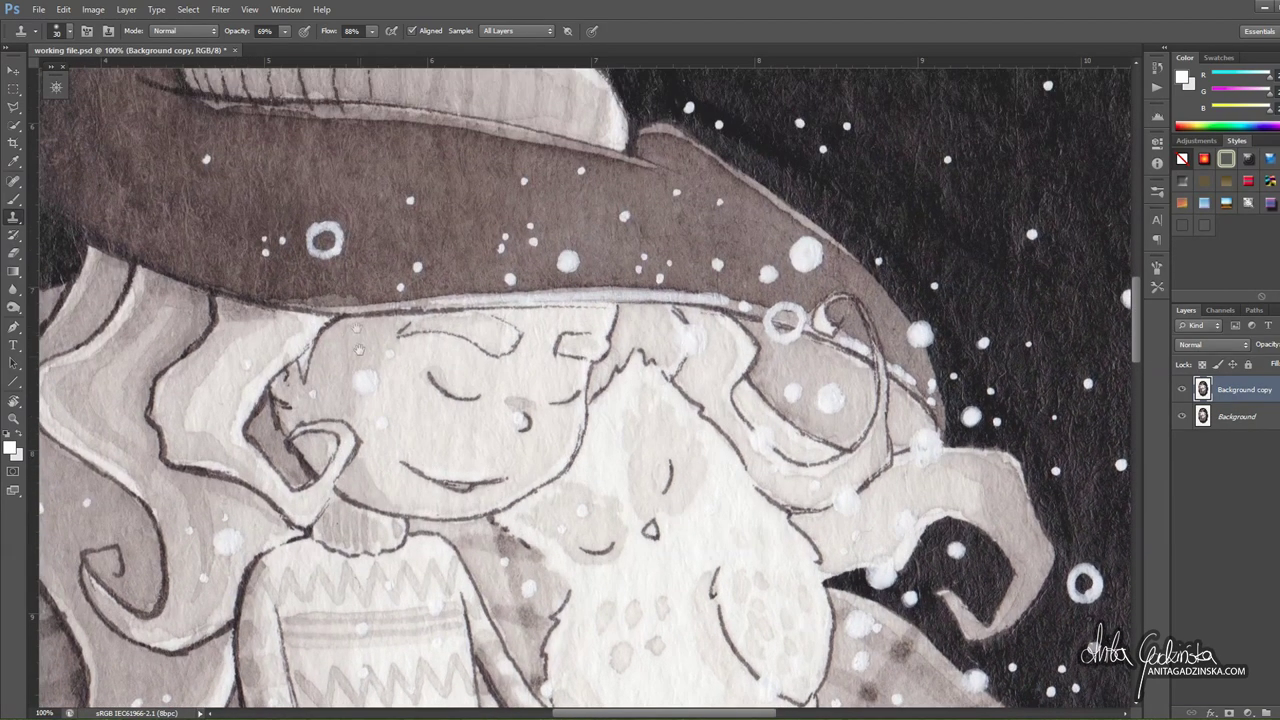
pyautogui.moveTo(440, 298); pyautogui.dragTo(449, 488)
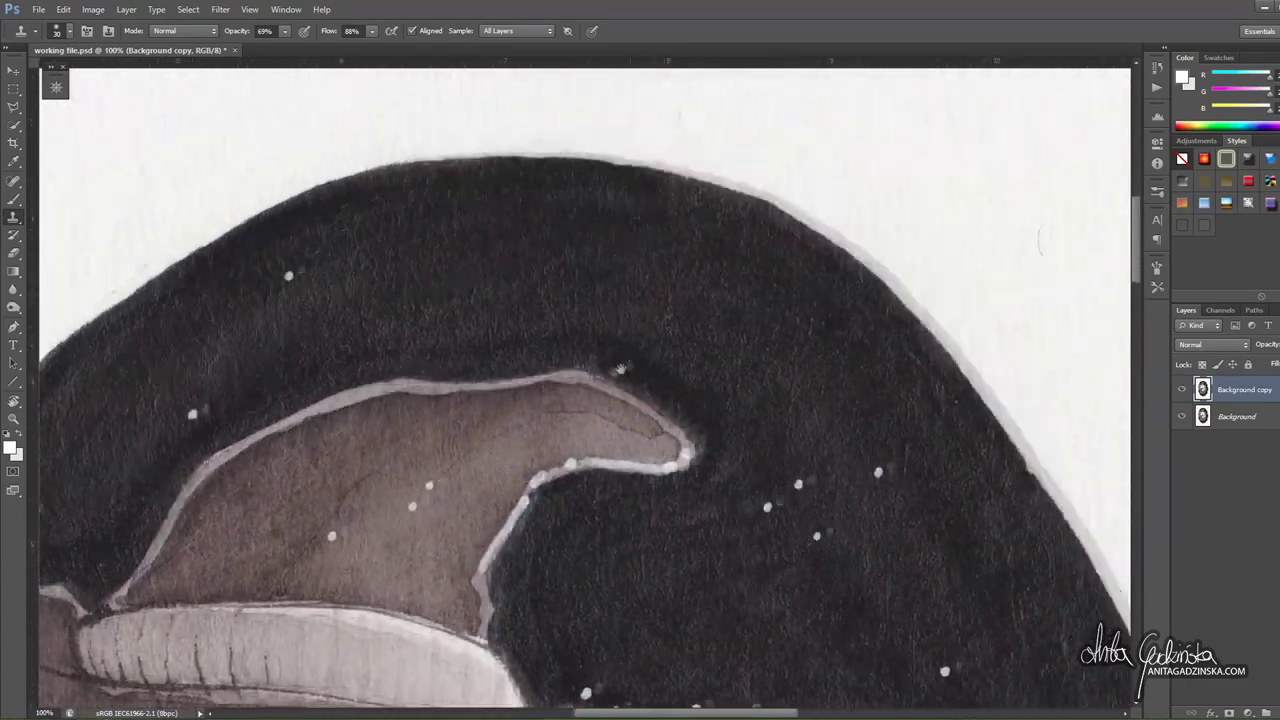
pyautogui.moveTo(621, 369); pyautogui.dragTo(570, 395)
# - Clone clean paper over the specks in the ink drawing's upper-right margin
pyautogui.moveTo(735, 400)
pyautogui.mouseDown()
pyautogui.moveTo(653, 417)
pyautogui.moveTo(349, 417)
pyautogui.mouseUp()
pyautogui.moveTo(600, 278)
pyautogui.mouseDown()
pyautogui.moveTo(608, 260)
pyautogui.moveTo(602, 299)
pyautogui.moveTo(609, 266)
pyautogui.mouseUp()
pyautogui.hscroll(5, 643, 316)
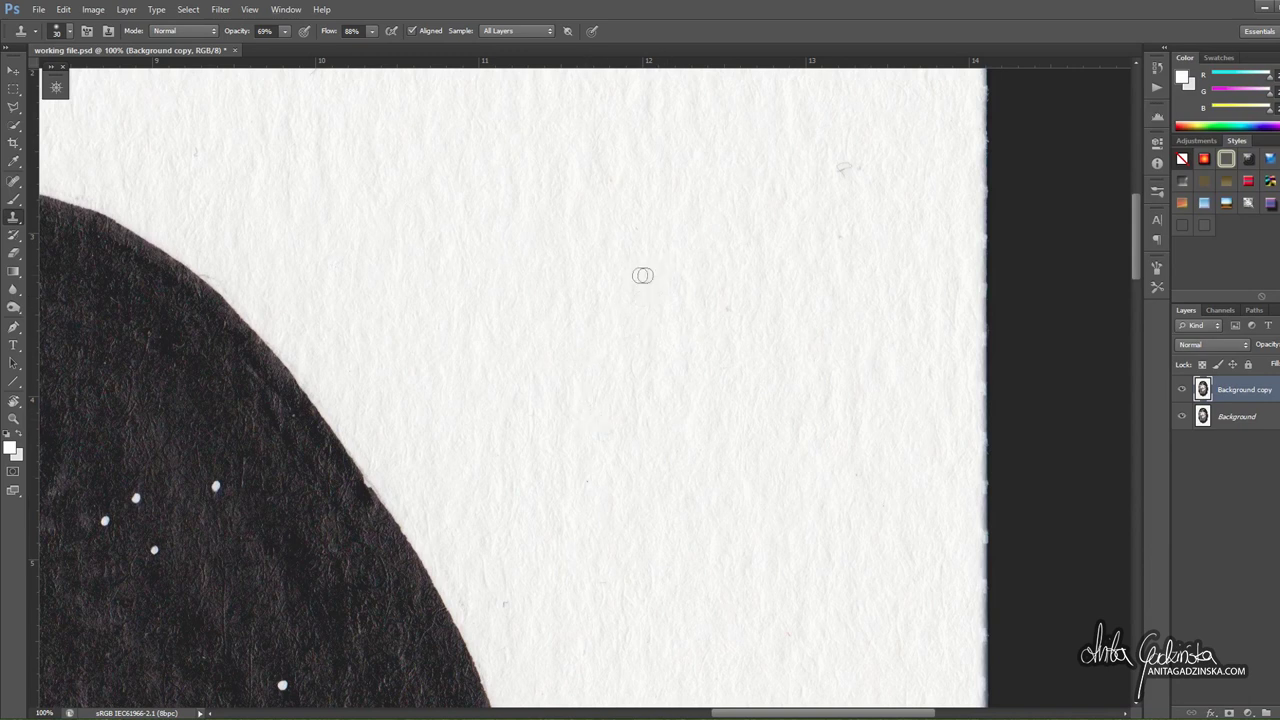
pyautogui.moveTo(880, 299)
pyautogui.mouseDown()
pyautogui.moveTo(867, 328)
pyautogui.moveTo(780, 403)
pyautogui.mouseUp()
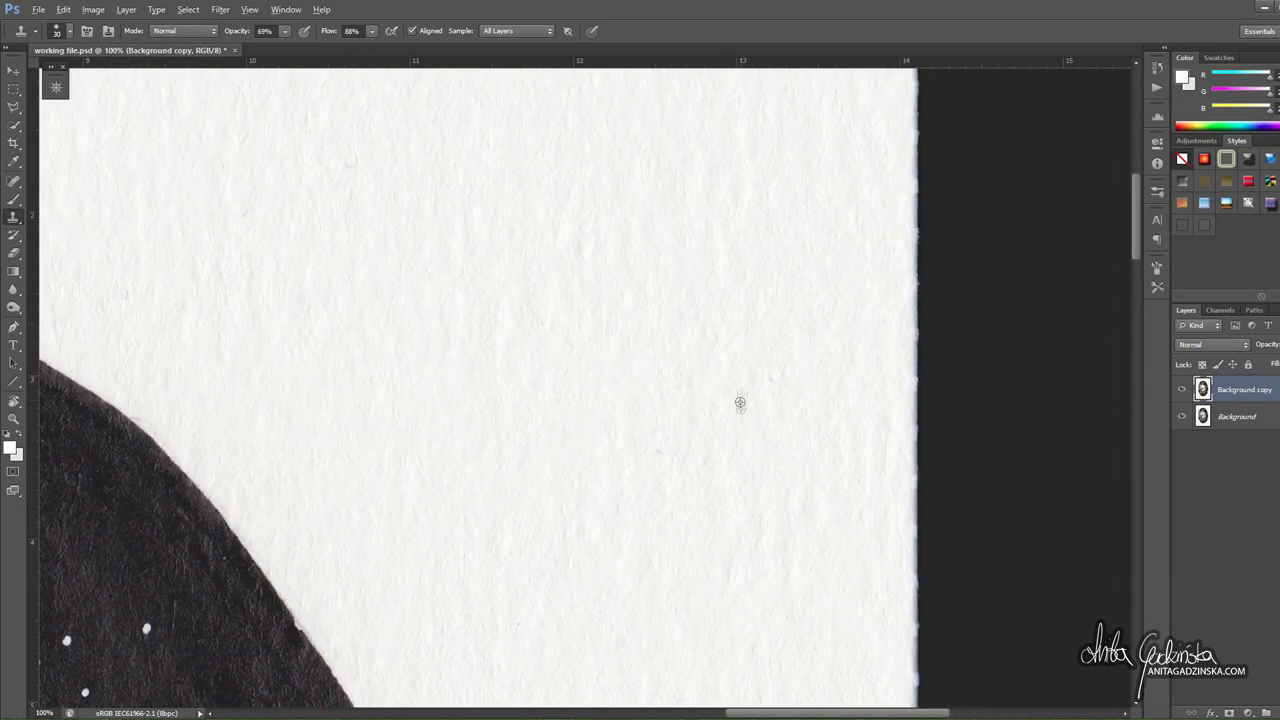
pyautogui.keyDown('alt'); pyautogui.click(688, 479); pyautogui.keyUp('alt')
pyautogui.moveTo(658, 450); pyautogui.dragTo(668, 455)
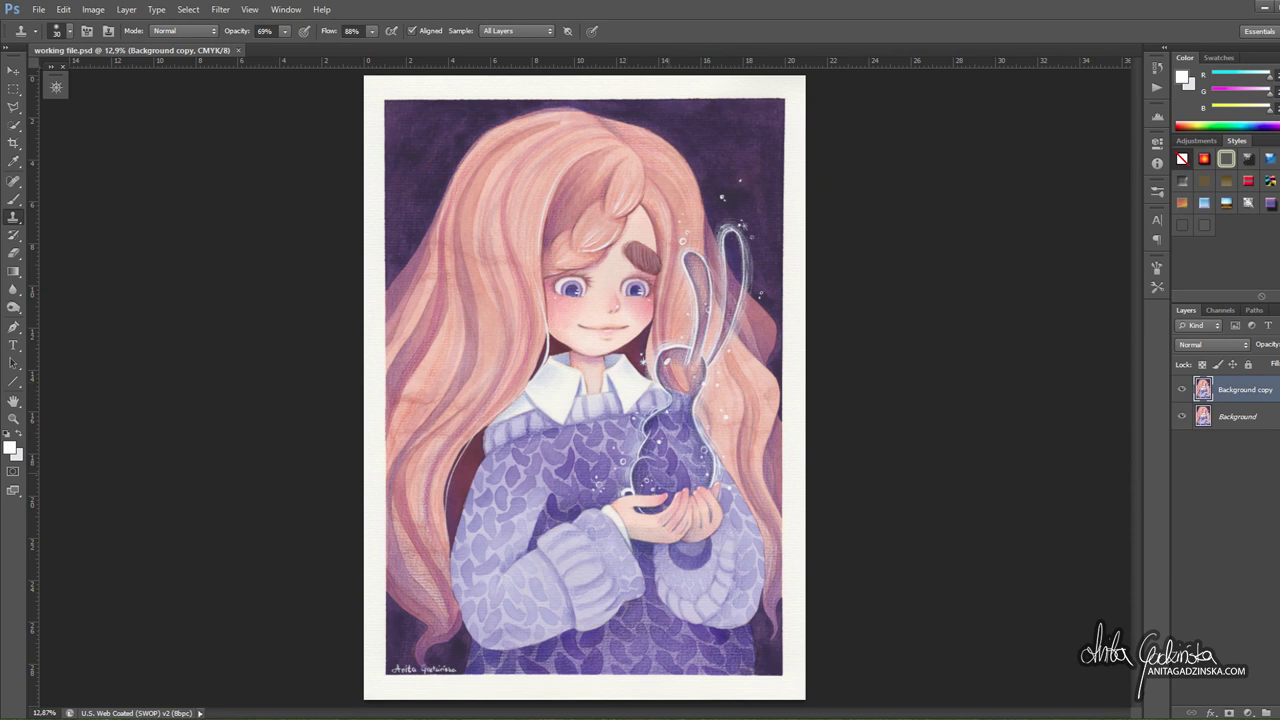
# - Start a Levels adjustment on the bunny painting and set the CMYK shadow input level to 30
pyautogui.click(100, 12)
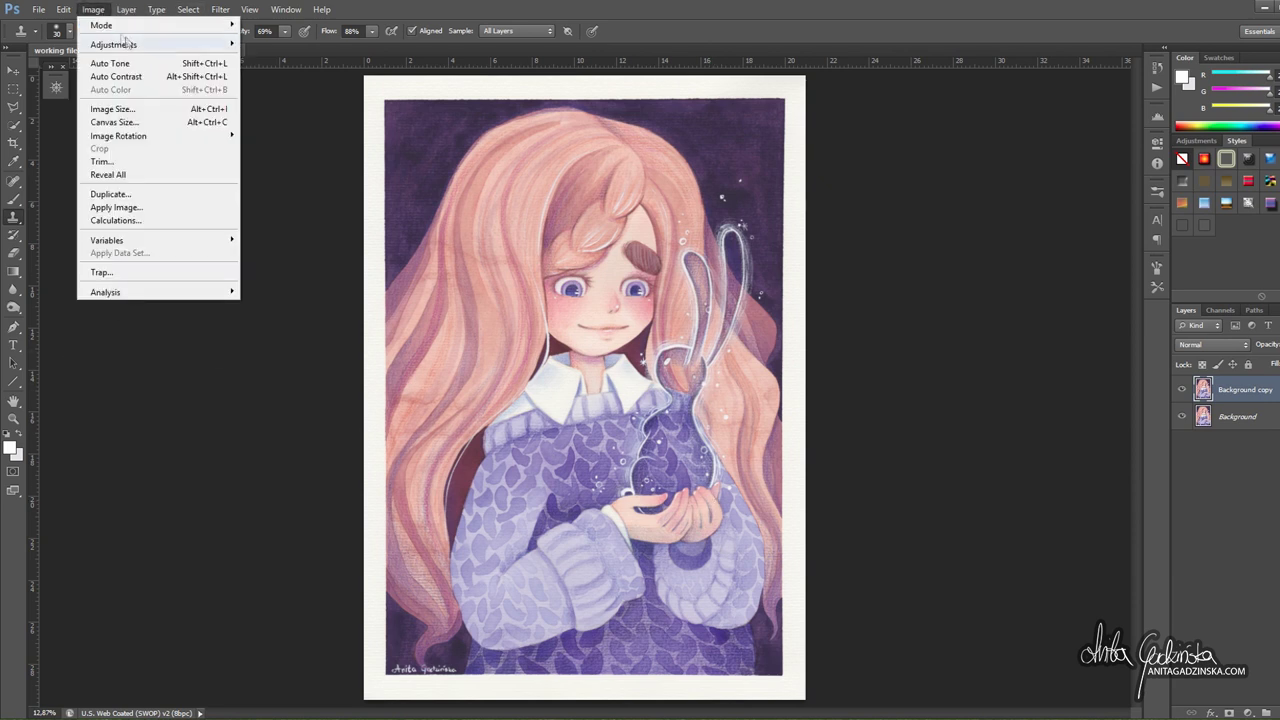
pyautogui.moveTo(227, 47)
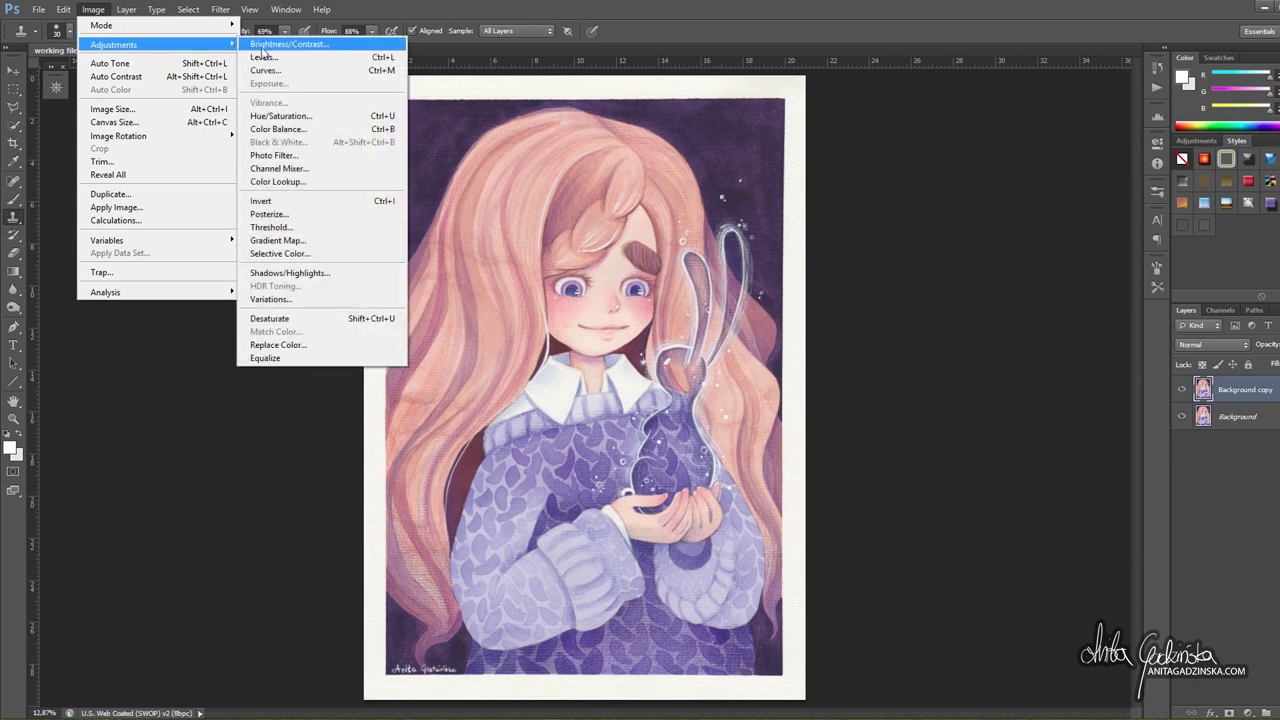
pyautogui.click(265, 58)
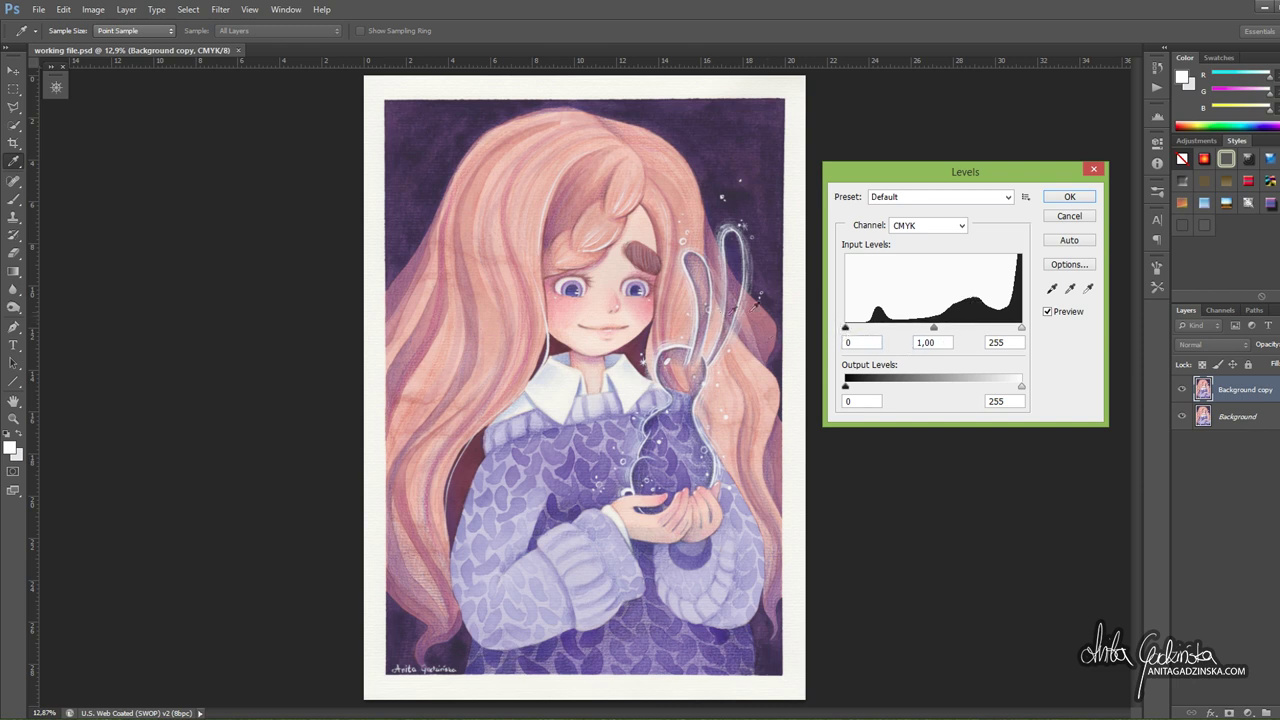
pyautogui.moveTo(846, 332); pyautogui.dragTo(869, 336)
pyautogui.click(868, 334)
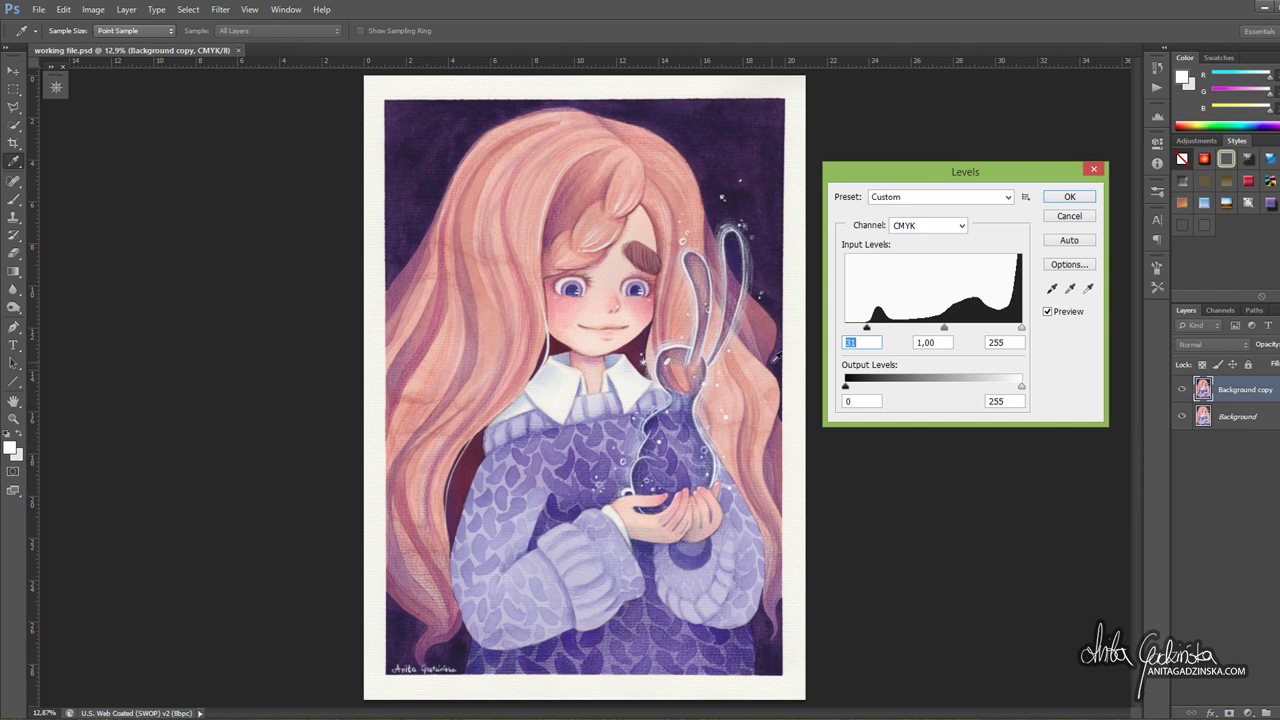
pyautogui.moveTo(866, 328); pyautogui.dragTo(867, 333)
# - Set the Levels highlight input to 243 and compare the painting with and without the preview
pyautogui.moveTo(1021, 328); pyautogui.dragTo(1018, 330)
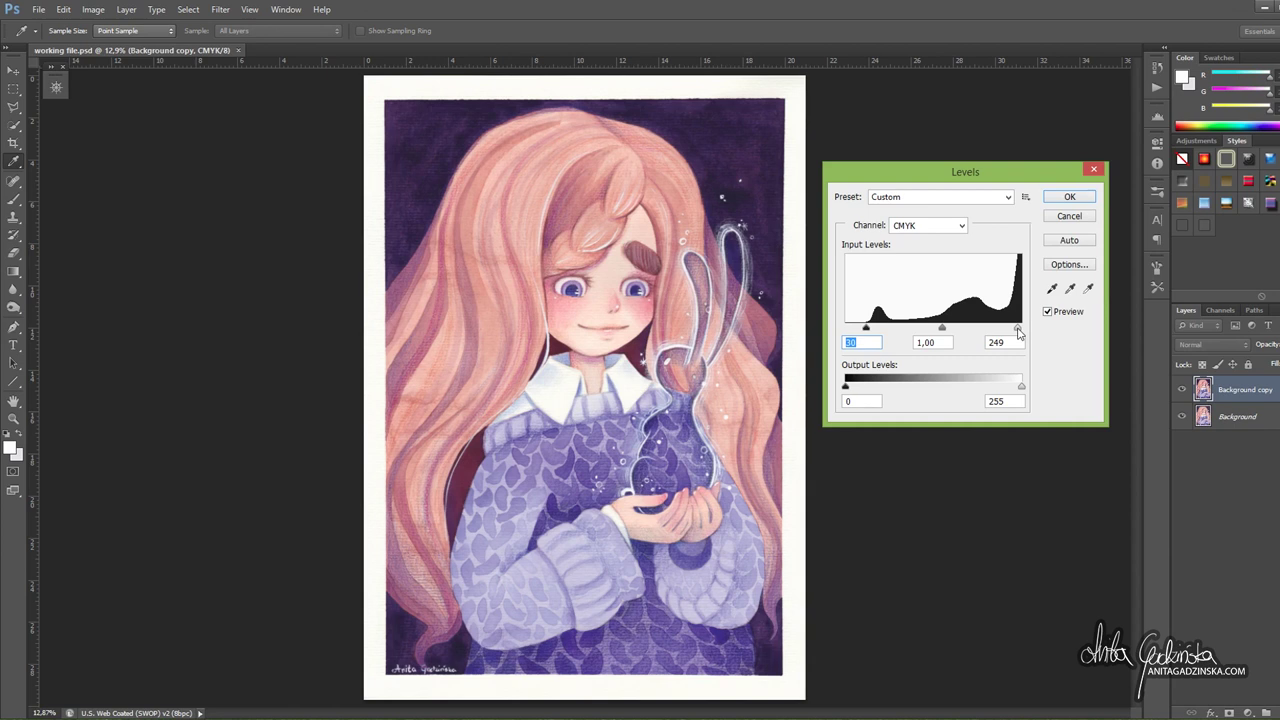
pyautogui.click(1018, 329)
pyautogui.moveTo(1018, 328); pyautogui.dragTo(1015, 329)
pyautogui.moveTo(1015, 330); pyautogui.dragTo(1012, 331)
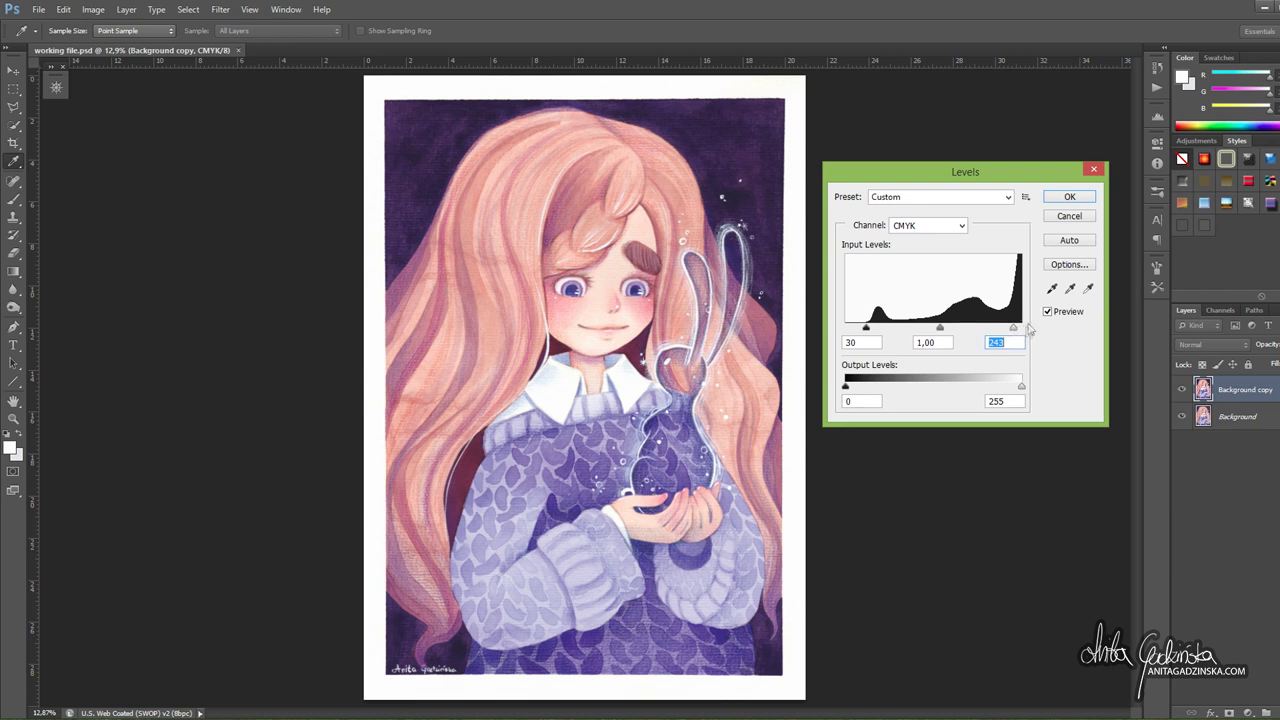
pyautogui.click(1047, 312)
pyautogui.click(1048, 313)
pyautogui.click(1048, 313)
pyautogui.click(1048, 313)
pyautogui.click(1048, 313)
pyautogui.click(1047, 312)
# - Set the Levels highlight input to 248, compare the painting with and without the preview, and apply the adjustment
pyautogui.moveTo(1012, 333); pyautogui.dragTo(1019, 333)
pyautogui.click(1047, 313)
pyautogui.click(1047, 313)
pyautogui.click(1047, 313)
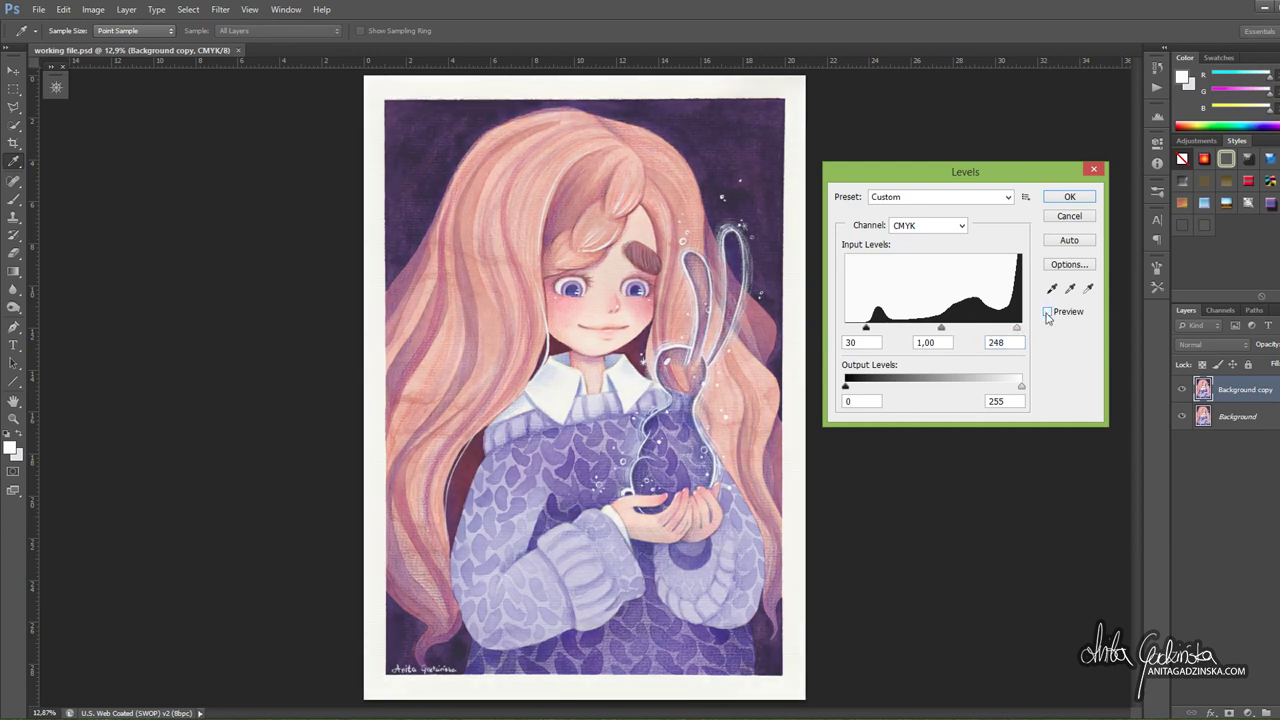
pyautogui.click(1047, 313)
pyautogui.click(1047, 313)
pyautogui.click(1047, 313)
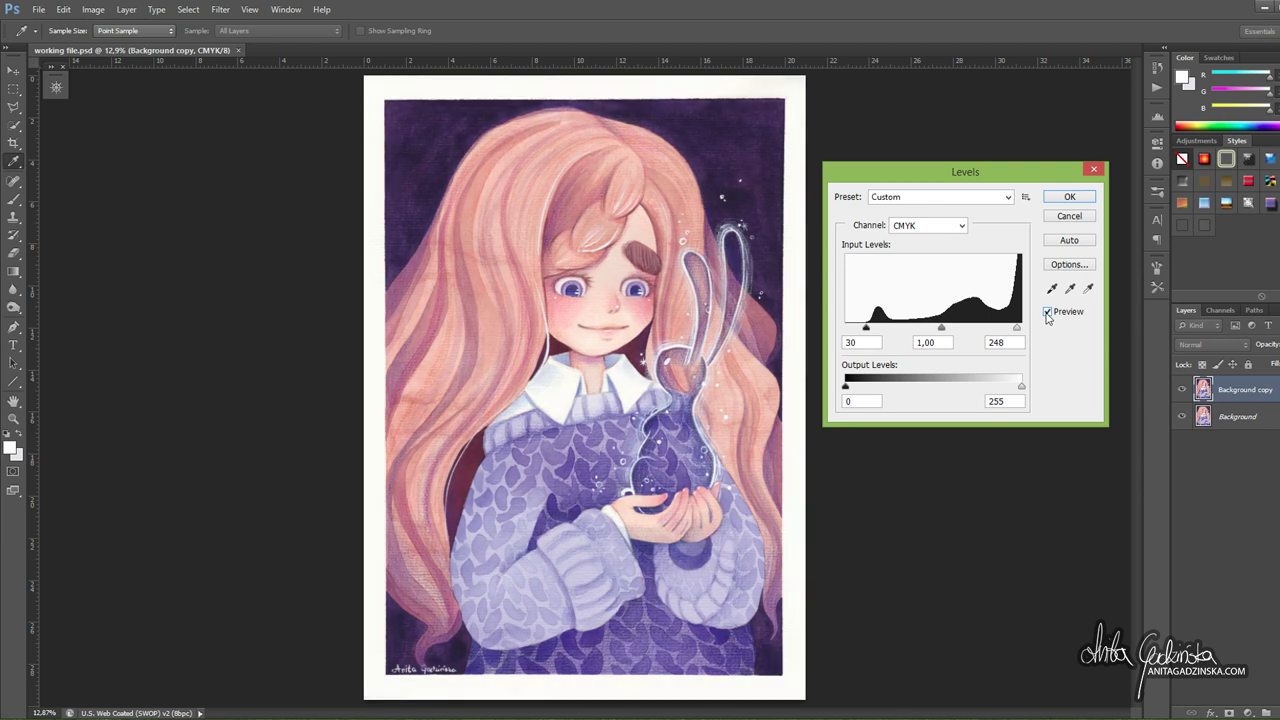
pyautogui.click(1047, 313)
pyautogui.click(1047, 313)
pyautogui.click(1047, 313)
pyautogui.click(1047, 313)
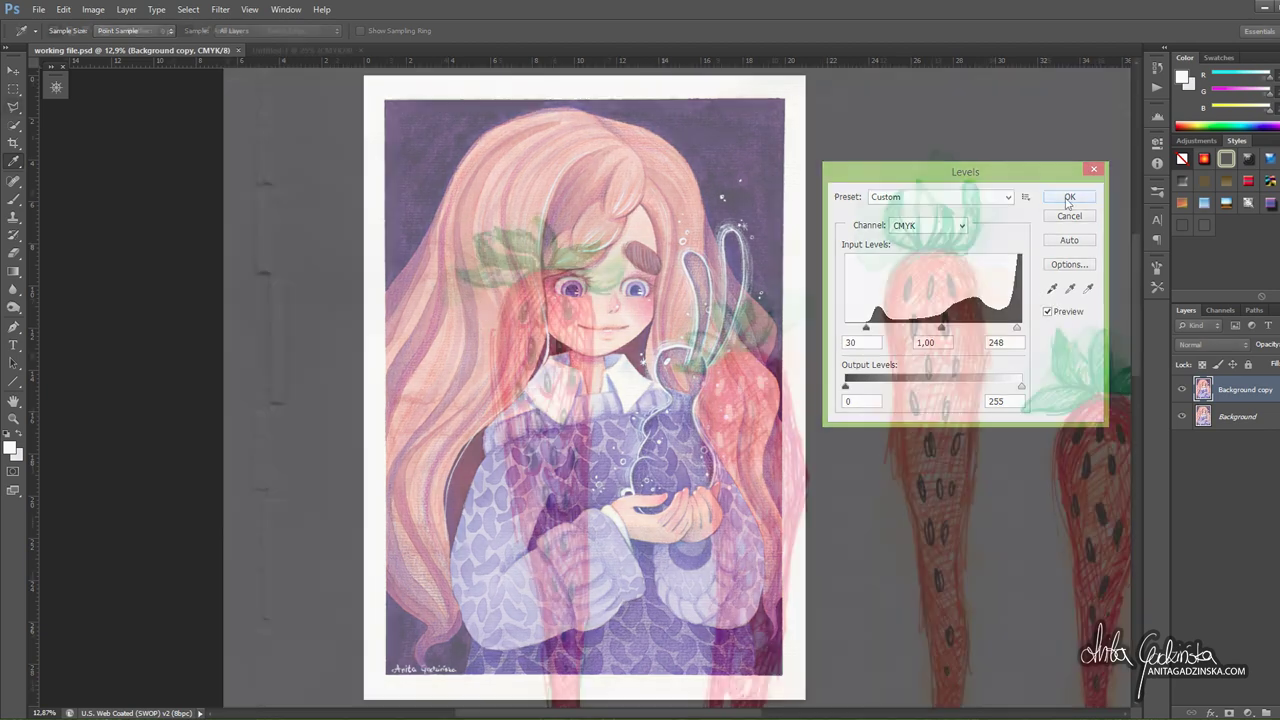
# - Copy the lasso-selected first carrot from the scan and paste it into the blank Untitled-1 document
pyautogui.moveTo(434, 276)
pyautogui.mouseDown()
pyautogui.moveTo(453, 234)
pyautogui.moveTo(525, 198)
pyautogui.moveTo(623, 232)
pyautogui.moveTo(633, 286)
pyautogui.moveTo(612, 320)
pyautogui.moveTo(624, 358)
pyautogui.moveTo(612, 688)
pyautogui.moveTo(613, 322)
pyautogui.moveTo(599, 333)
pyautogui.moveTo(622, 373)
pyautogui.moveTo(597, 393)
pyautogui.moveTo(591, 643)
pyautogui.moveTo(538, 628)
pyautogui.moveTo(528, 512)
pyautogui.moveTo(470, 270)
pyautogui.moveTo(484, 182)
pyautogui.moveTo(478, 170)
pyautogui.moveTo(440, 172)
pyautogui.mouseUp()
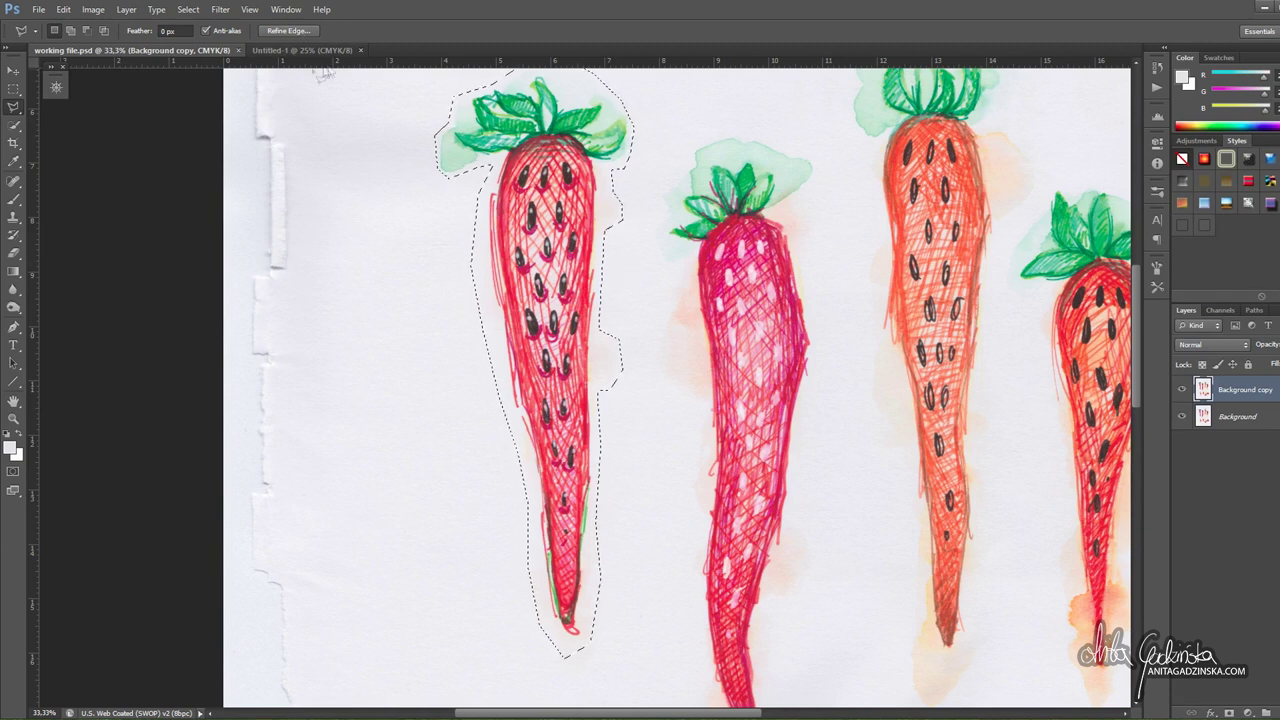
pyautogui.click(314, 51)
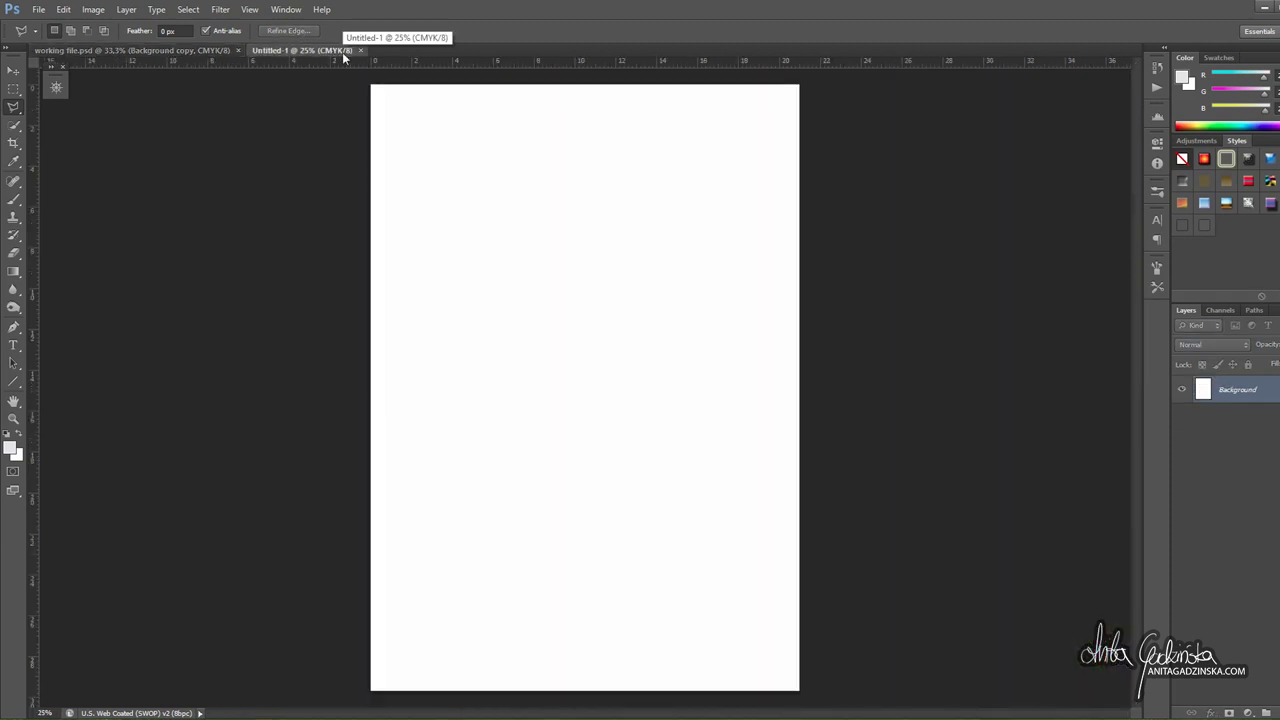
pyautogui.hotkey('ctrl', 'v')
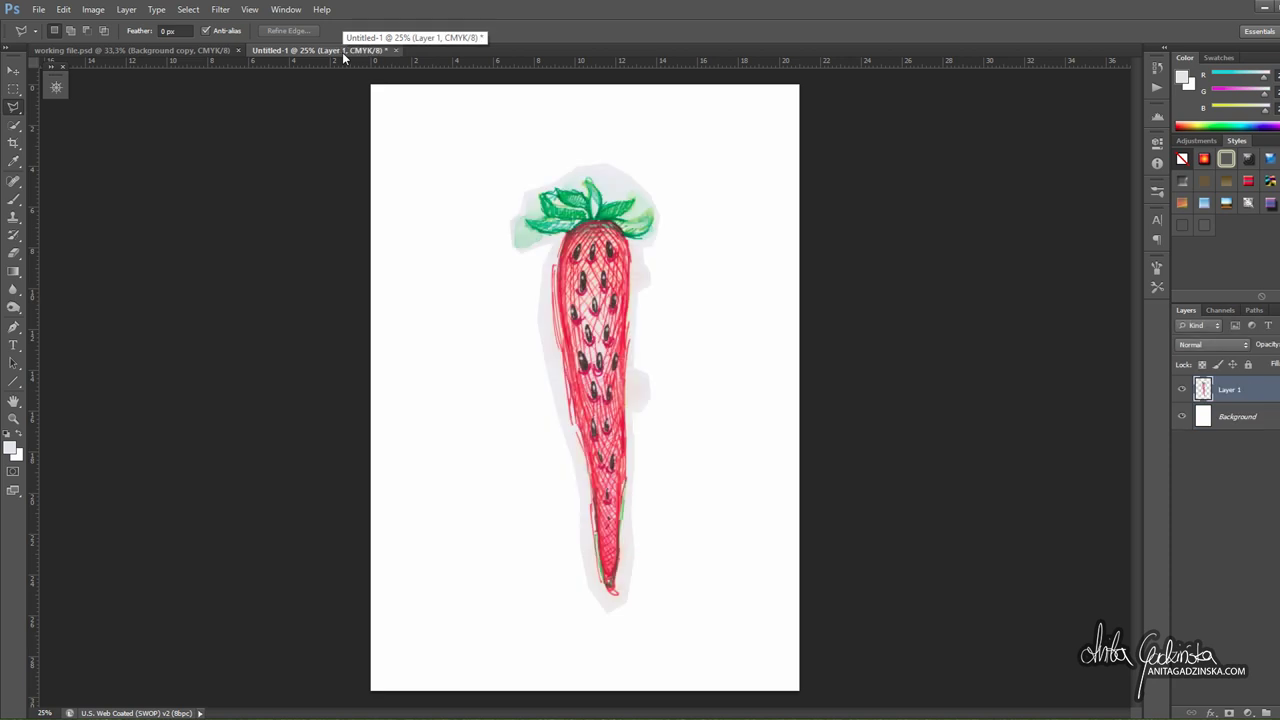
# - Adjust the pasted carrot layer with Levels, lowering the highlight input to about 240 to whiten its paper background
pyautogui.click(93, 9)
pyautogui.moveTo(114, 44)
pyautogui.click(281, 58)
pyautogui.click(1021, 329)
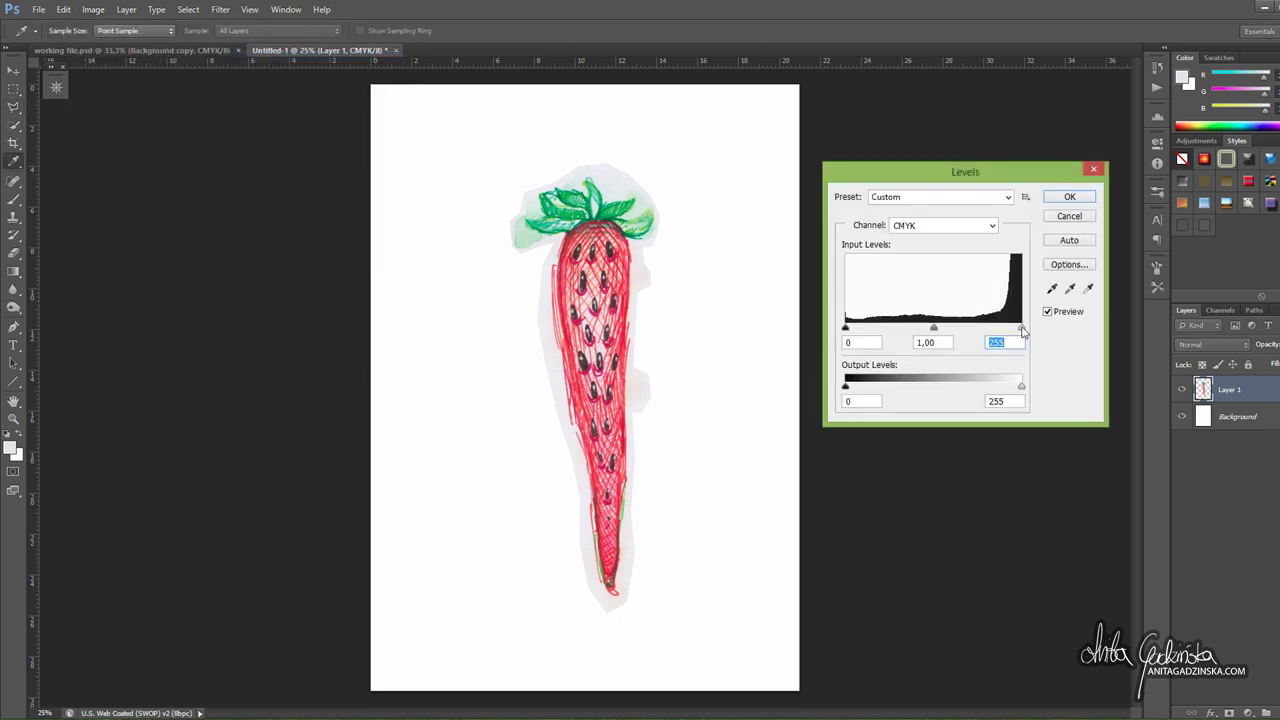
pyautogui.moveTo(1021, 328)
pyautogui.mouseDown()
pyautogui.moveTo(1010, 330)
pyautogui.moveTo(1022, 329)
pyautogui.mouseUp()
pyautogui.moveTo(1021, 332); pyautogui.dragTo(1014, 332)
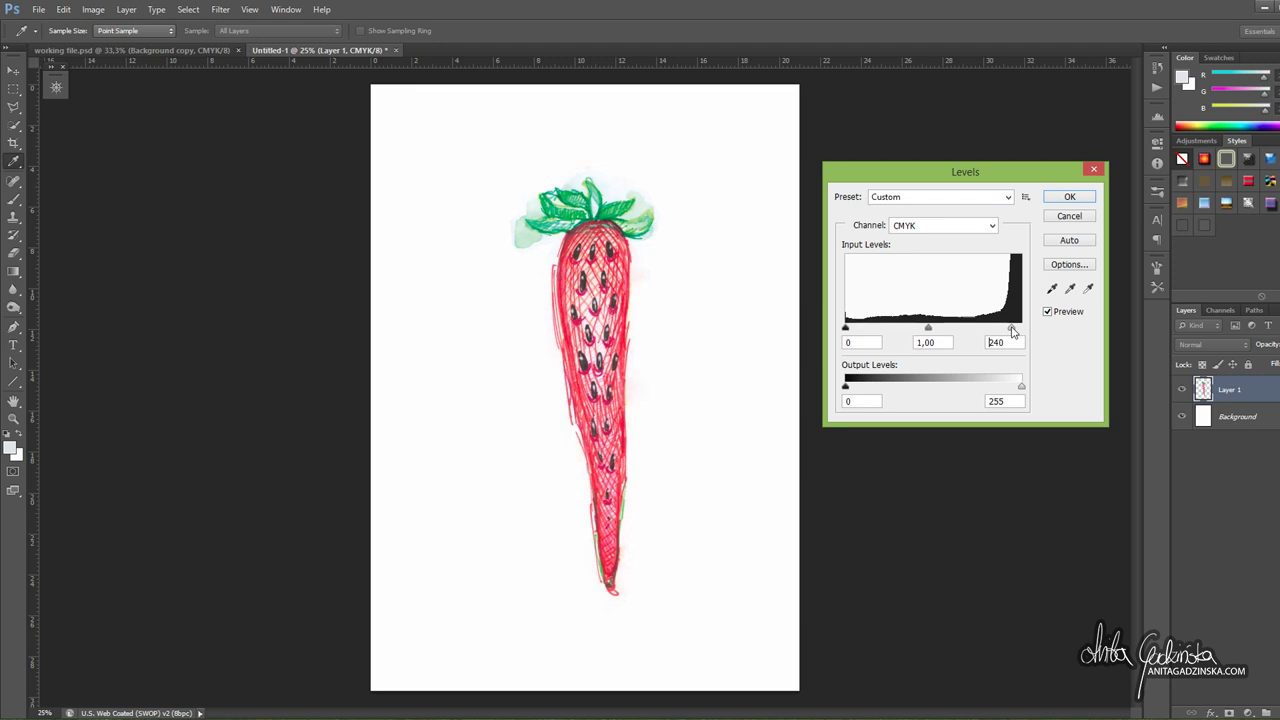
pyautogui.moveTo(1013, 331); pyautogui.dragTo(1016, 328)
pyautogui.moveTo(1013, 327)
pyautogui.mouseDown()
pyautogui.moveTo(971, 328)
pyautogui.moveTo(1009, 328)
pyautogui.mouseUp()
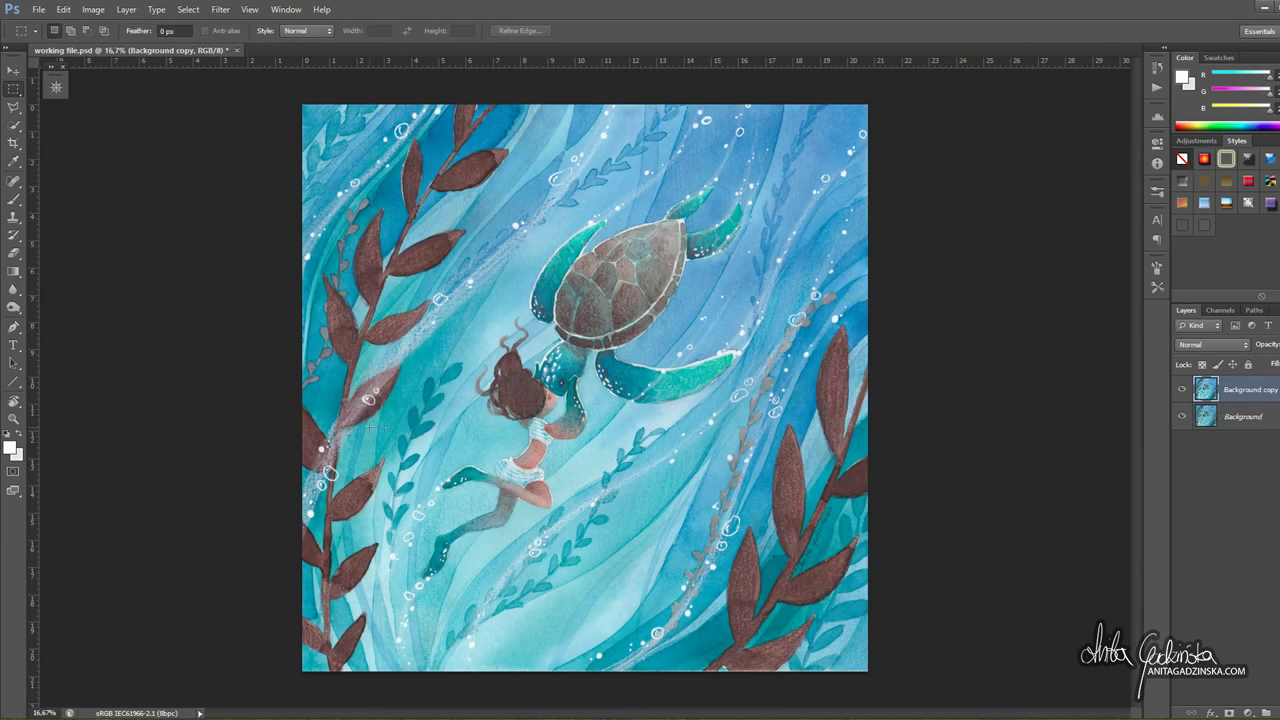
# - Try a Hue/Saturation adjustment with hue -2 and saturation +9 on the turtle painting, comparing it with and without the preview
pyautogui.click(93, 8)
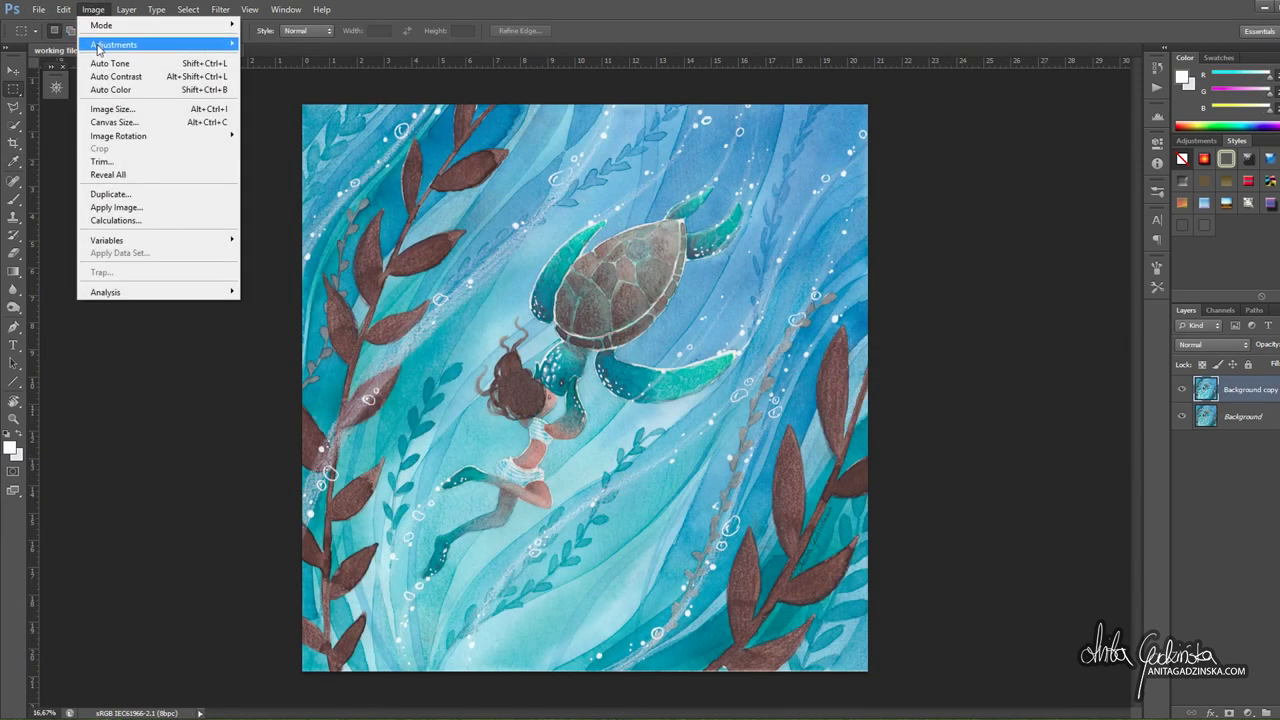
pyautogui.moveTo(100, 48)
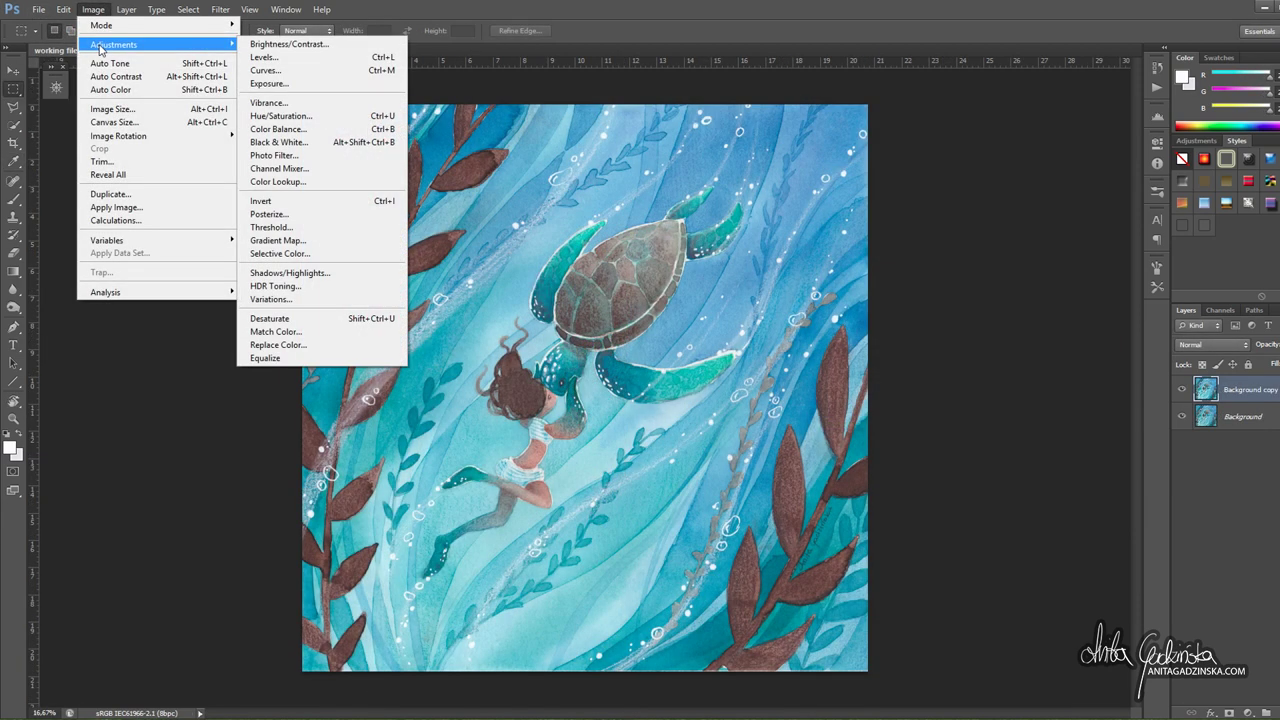
pyautogui.click(283, 118)
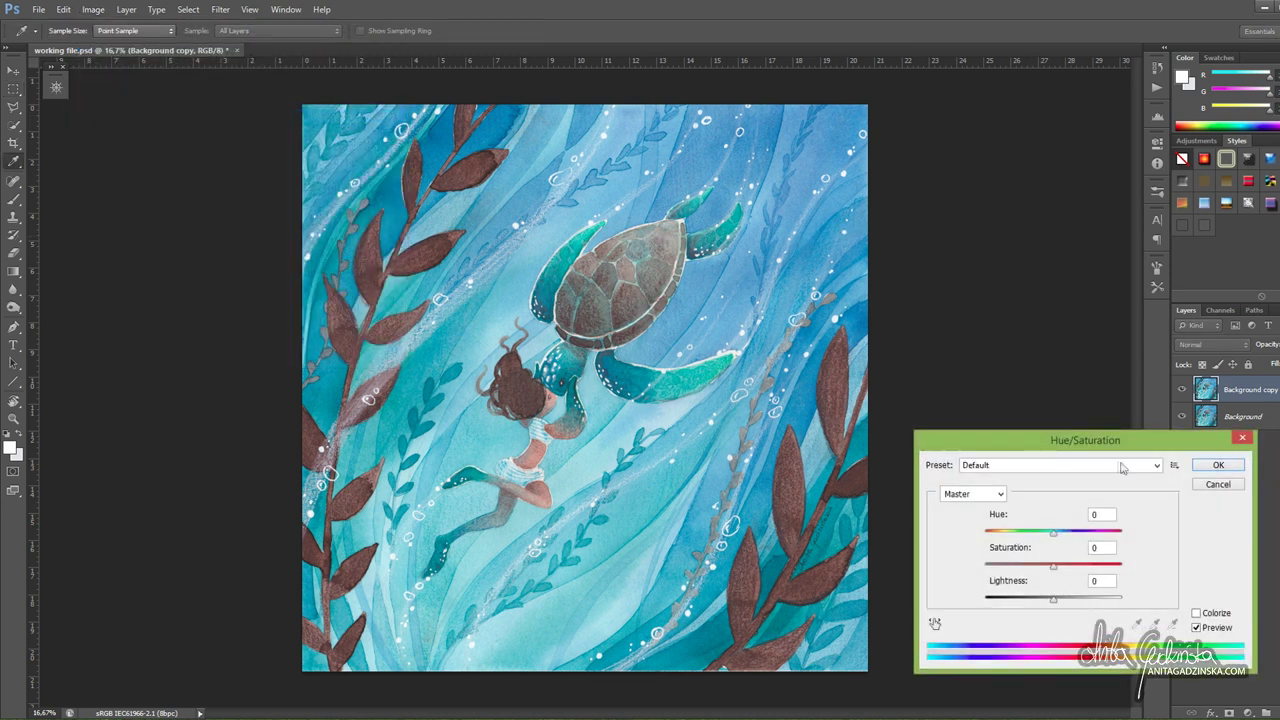
pyautogui.moveTo(1112, 448); pyautogui.dragTo(1099, 458)
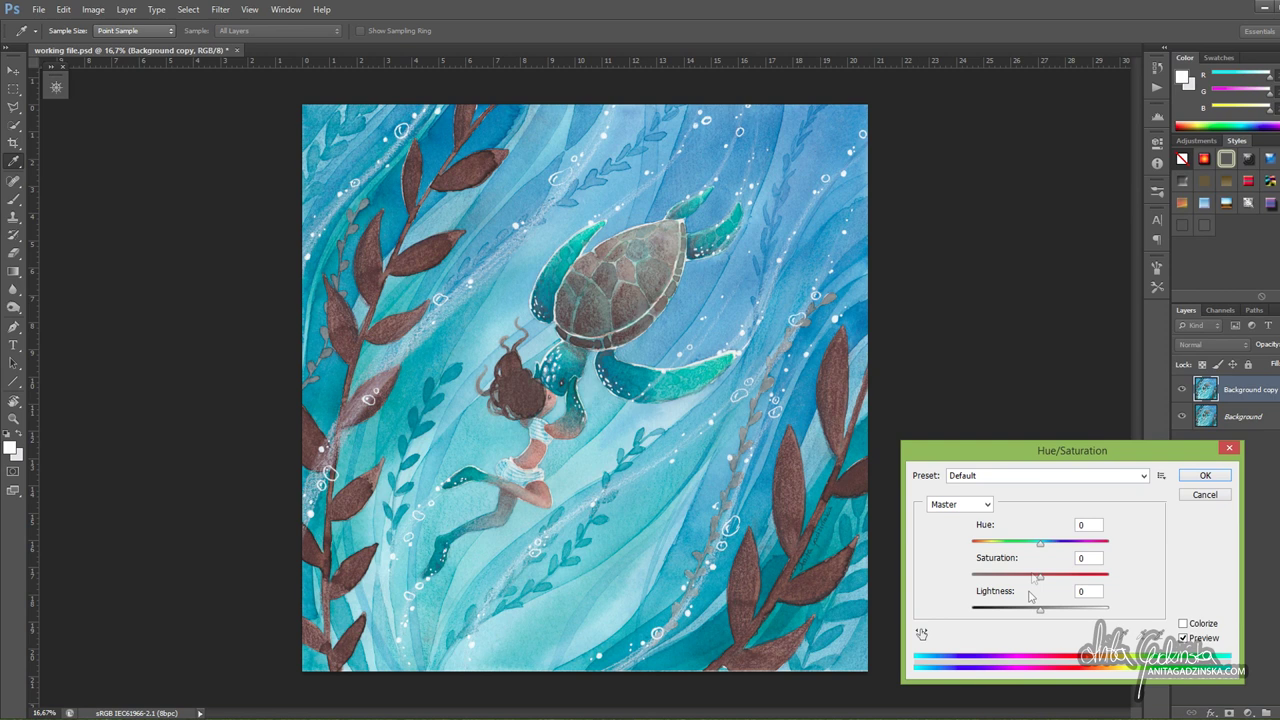
pyautogui.moveTo(1040, 577); pyautogui.dragTo(1048, 584)
pyautogui.moveTo(1040, 548); pyautogui.dragTo(1039, 548)
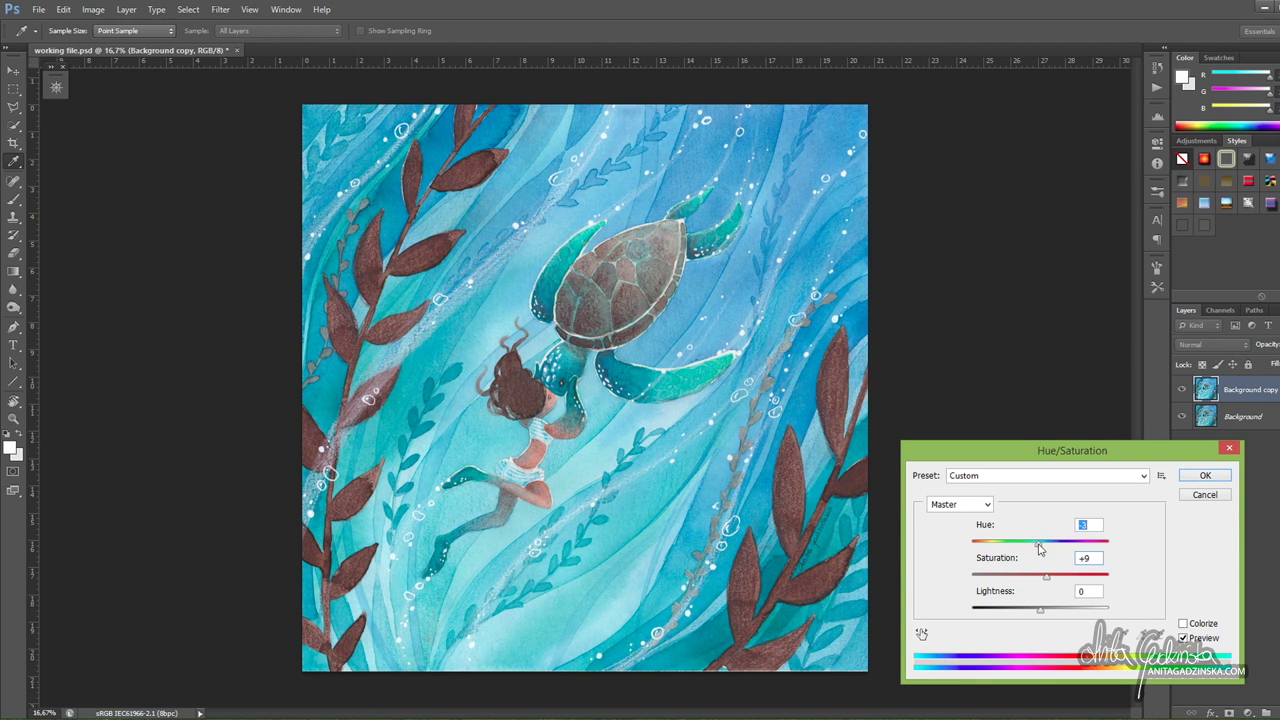
pyautogui.moveTo(1039, 548); pyautogui.dragTo(1040, 548)
pyautogui.click(1184, 639)
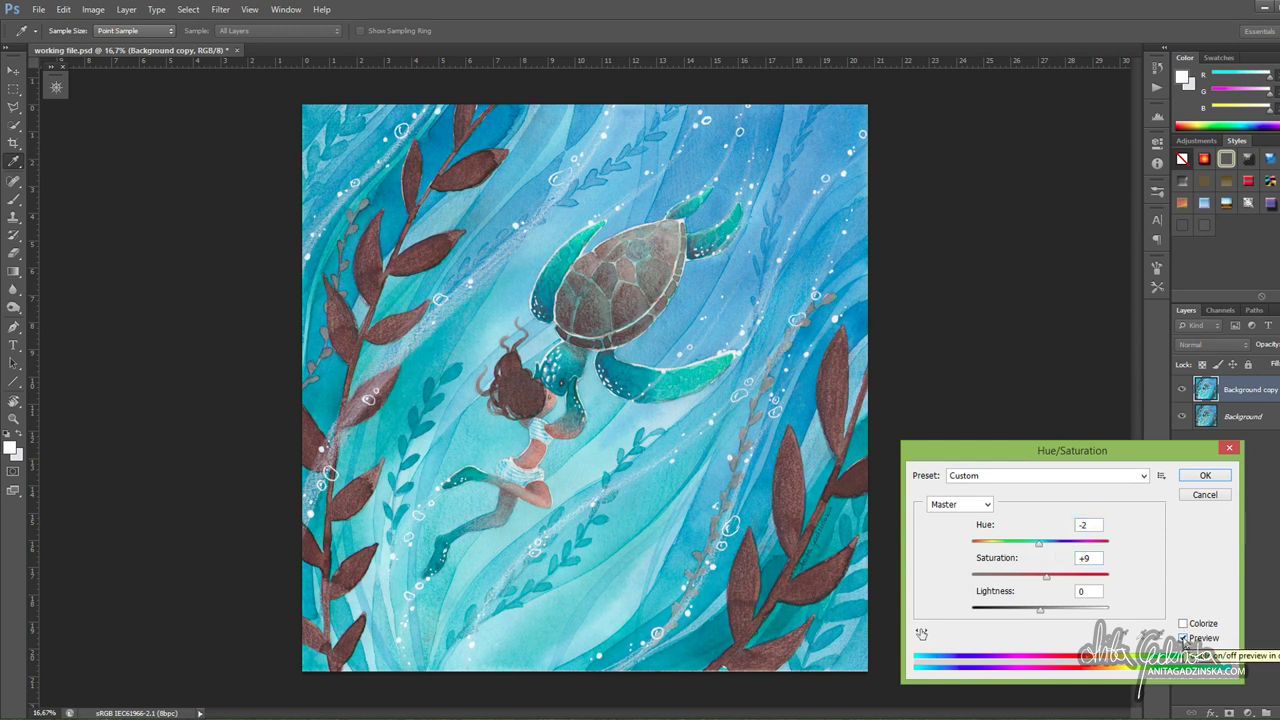
pyautogui.click(1184, 640)
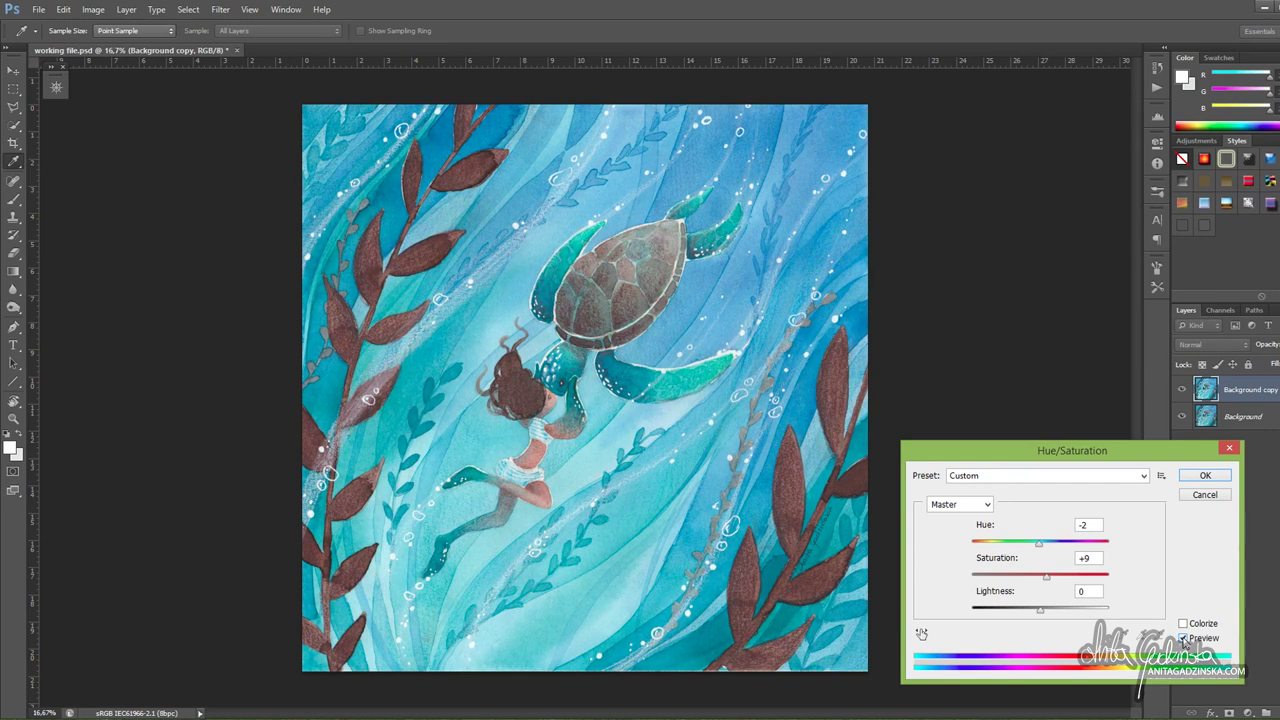
pyautogui.click(1205, 494)
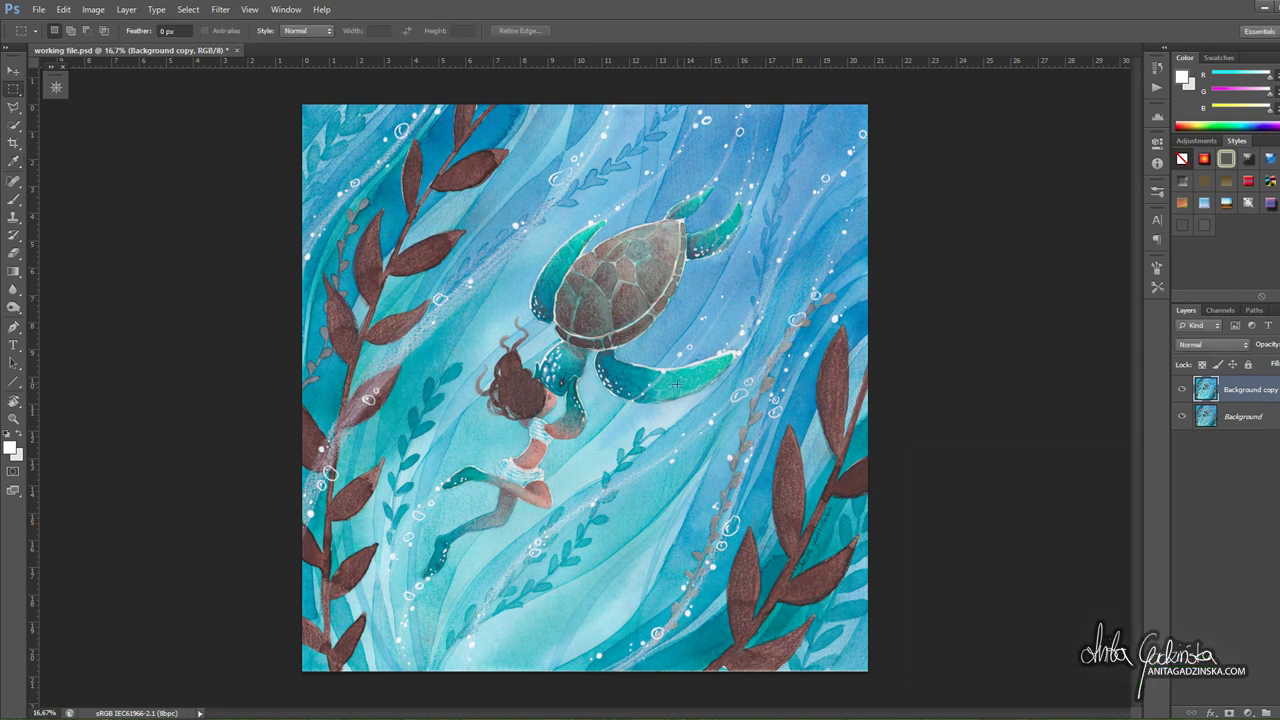
# - Convert the turtle painting to the Working CMYK - U.S. Web Coated (SWOP) v2 profile
pyautogui.click(63, 9)
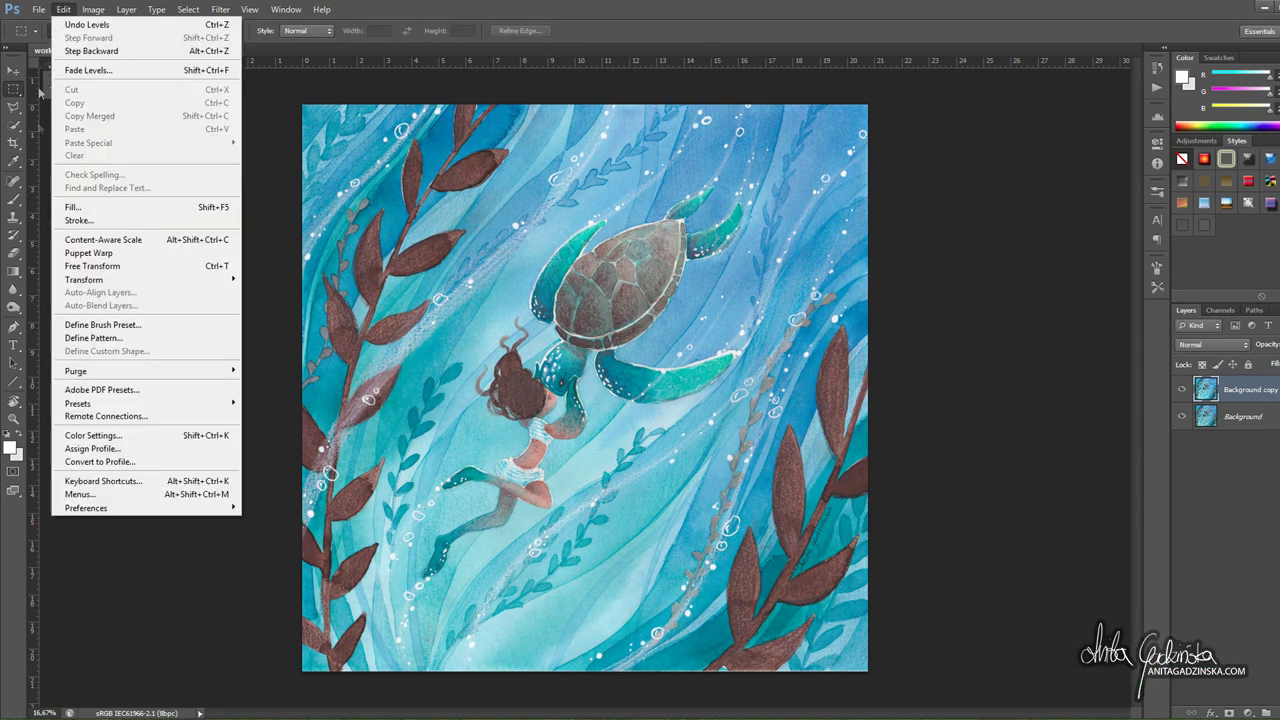
pyautogui.click(122, 462)
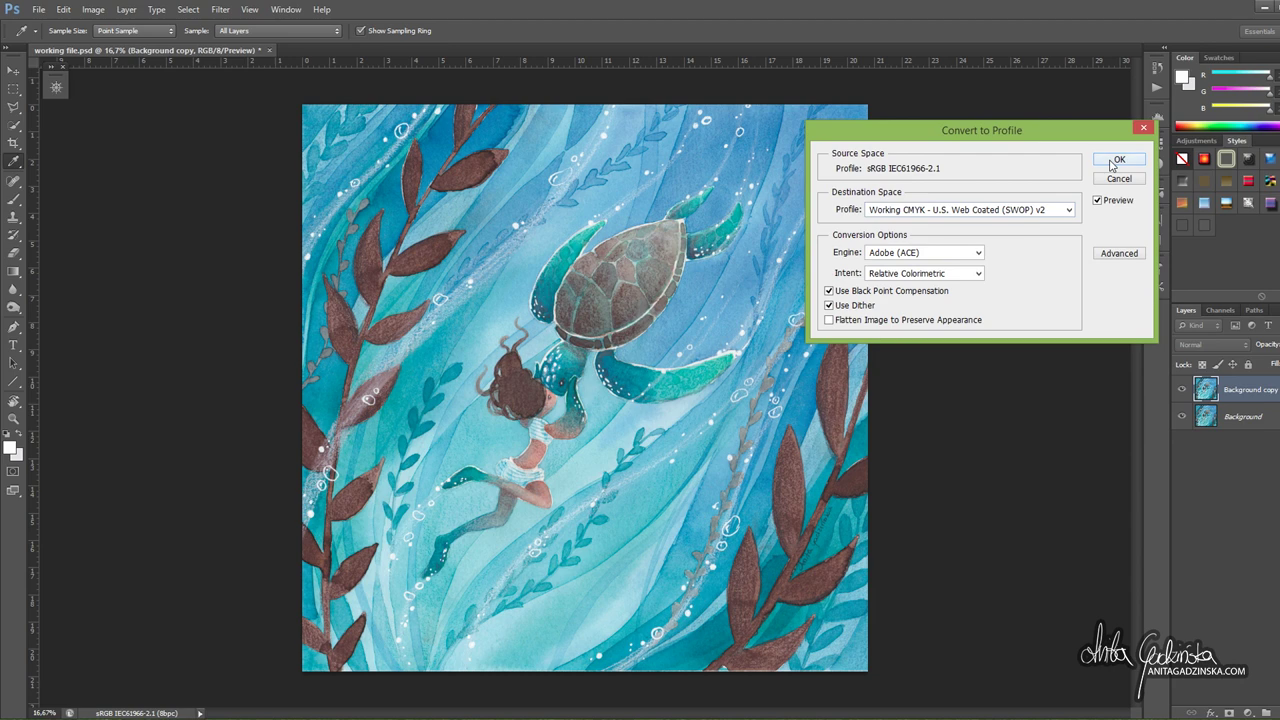
pyautogui.click(1115, 161)
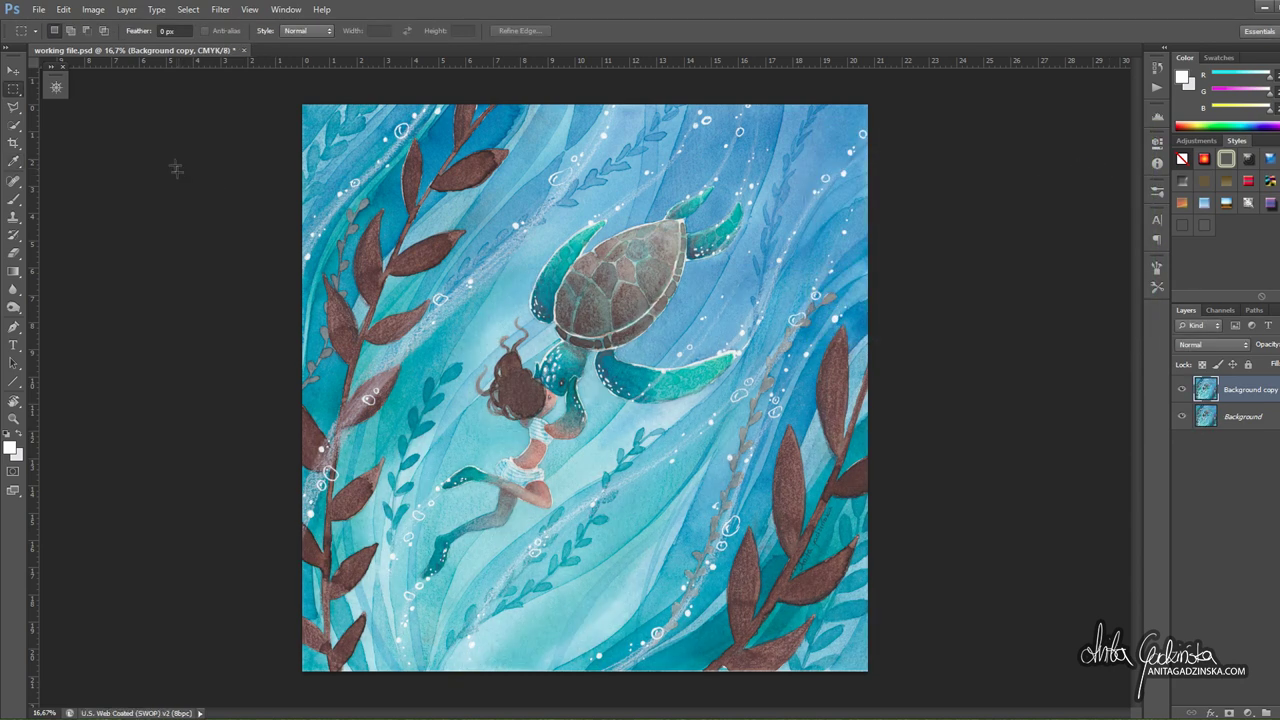
# - Apply Hue/Saturation with hue -3 and saturation +10 to the turtle painting, comparing it with and without the preview
pyautogui.click(82, 10)
pyautogui.moveTo(100, 44)
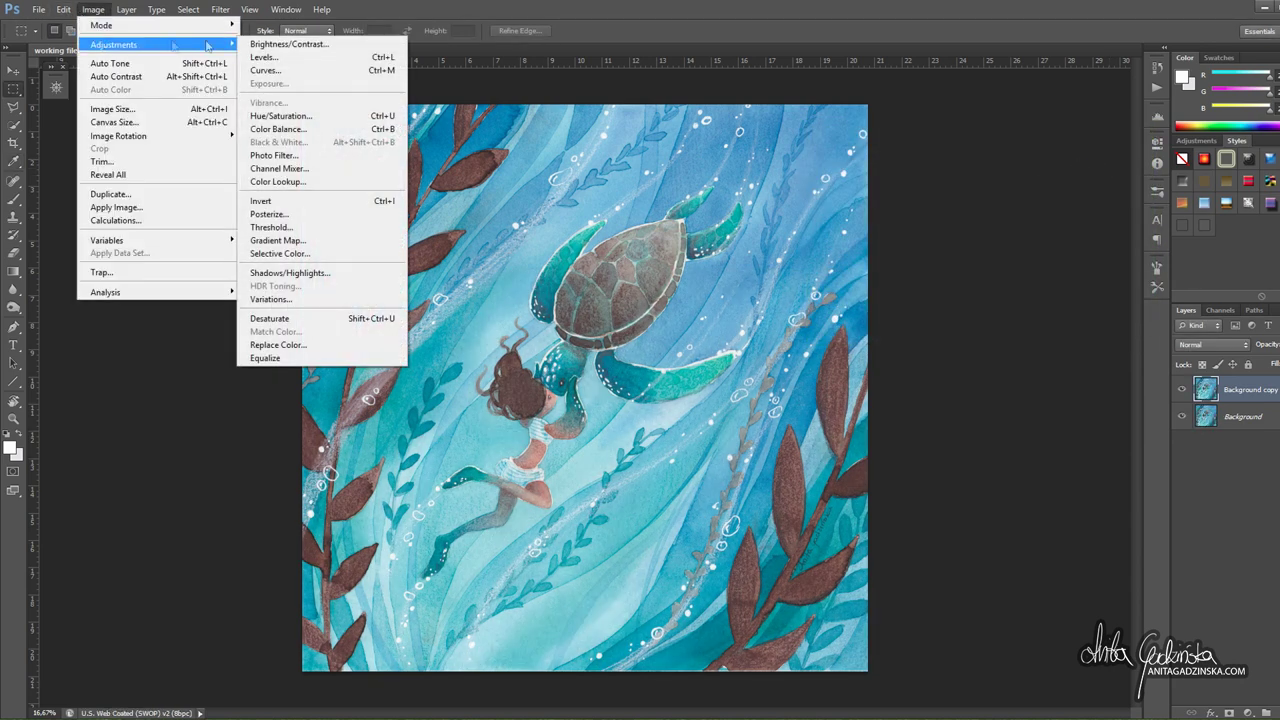
pyautogui.click(290, 121)
pyautogui.moveTo(1042, 584); pyautogui.dragTo(1039, 549)
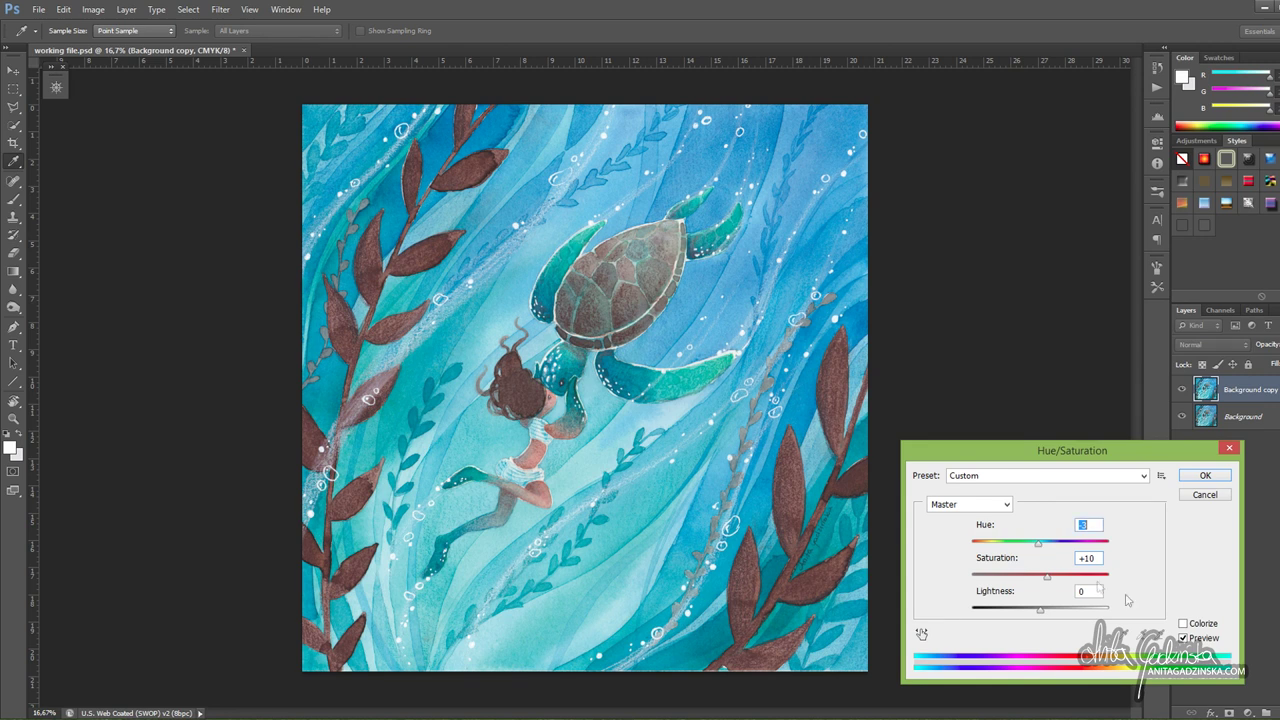
pyautogui.click(1183, 637)
pyautogui.click(1183, 638)
pyautogui.click(1184, 638)
pyautogui.click(1206, 476)
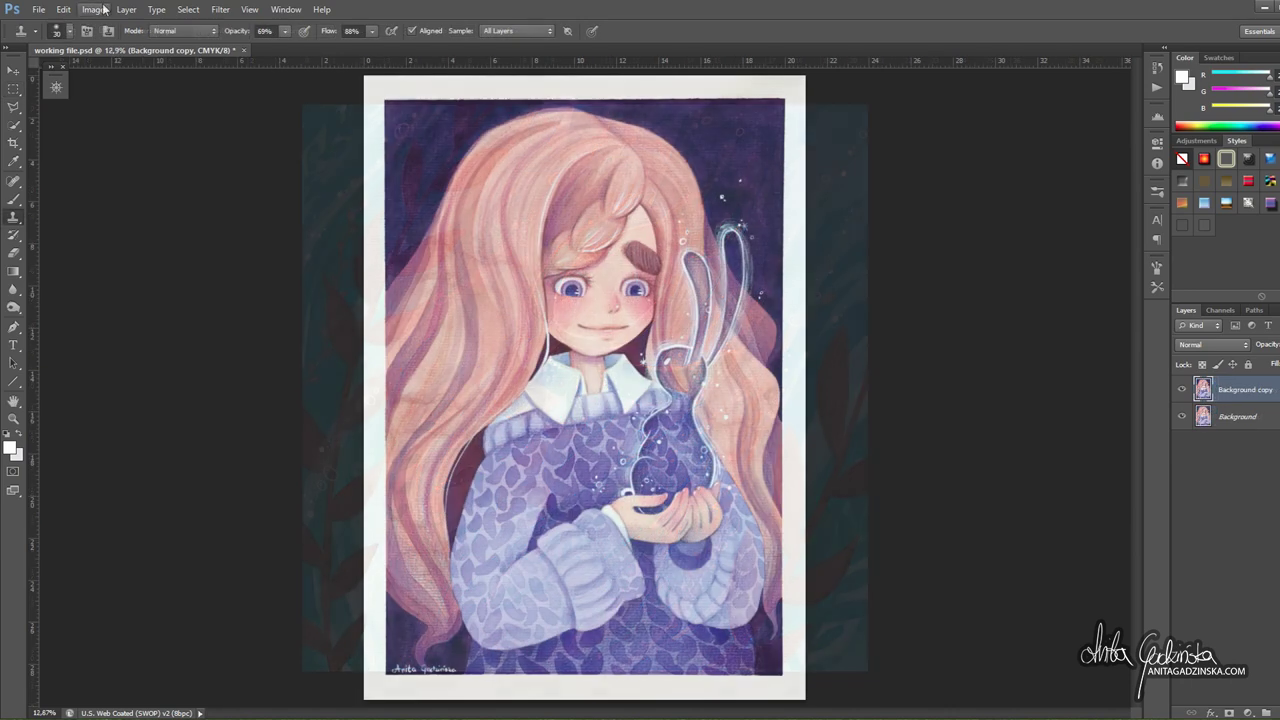
# - Raise the saturation of the girl portrait's Background copy layer slightly with Hue/Saturation
pyautogui.click(126, 9)
pyautogui.moveTo(100, 46)
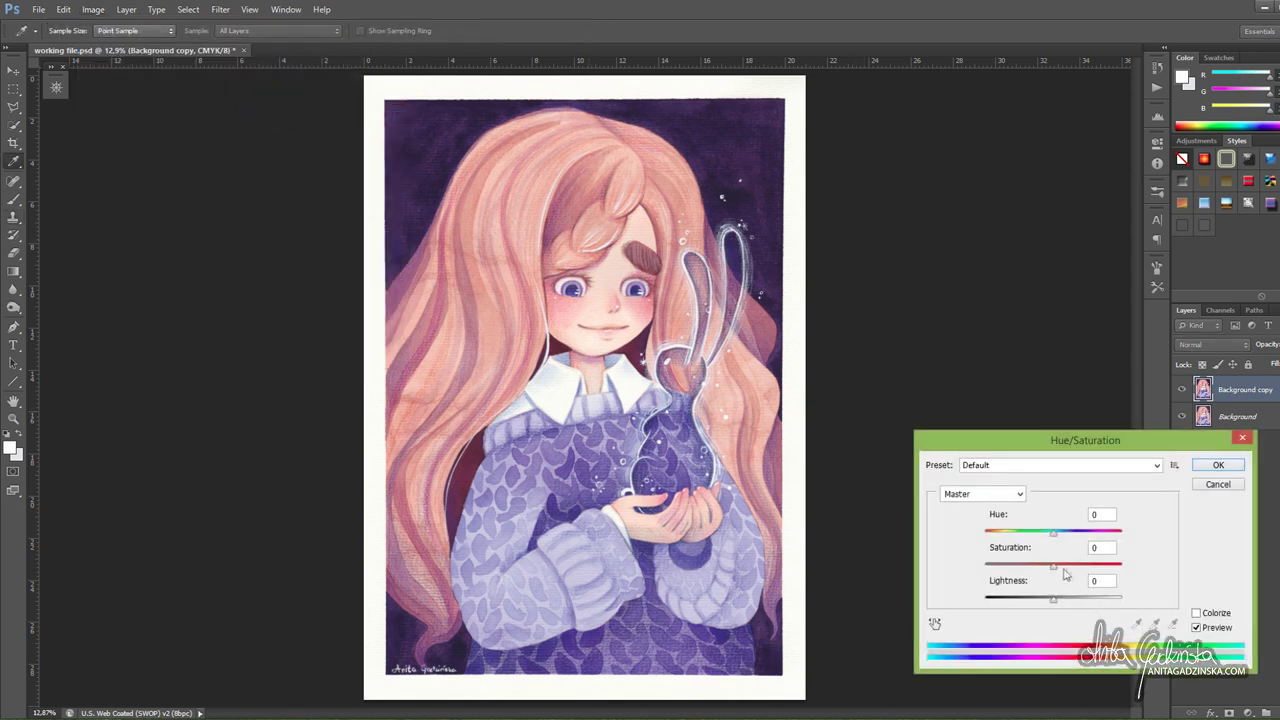
pyautogui.moveTo(1056, 571); pyautogui.dragTo(1057, 569)
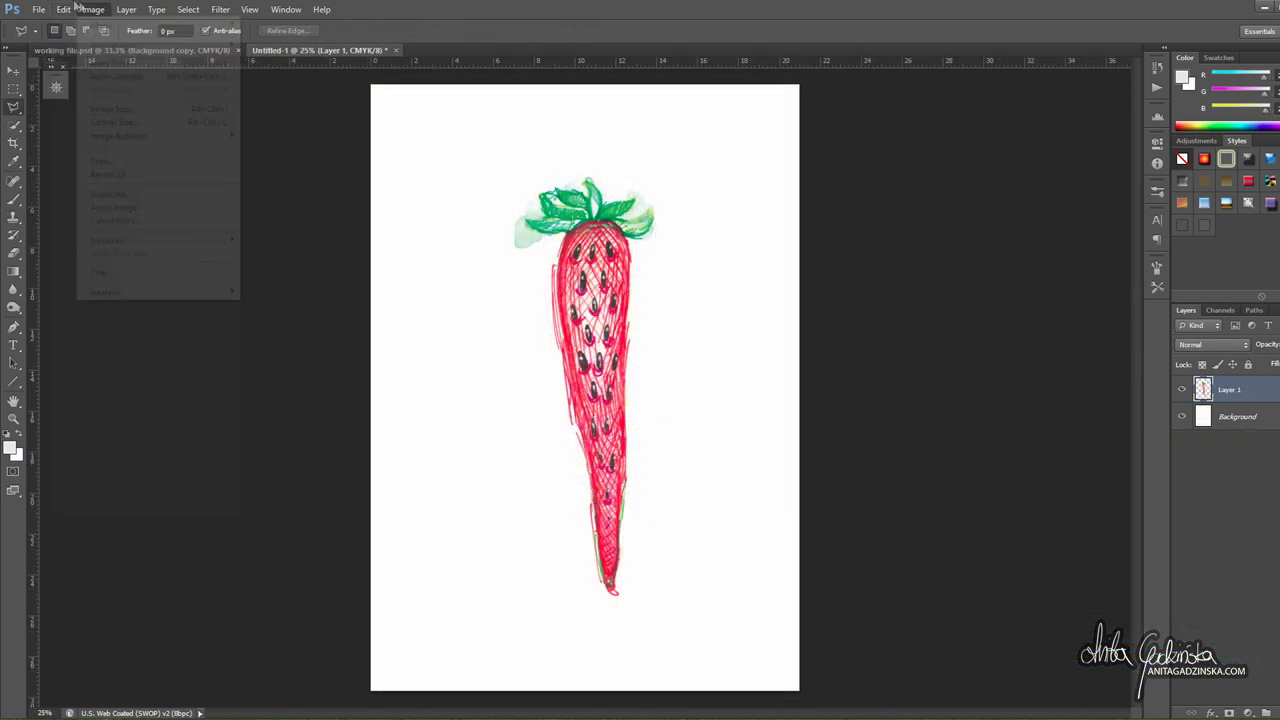
# - Fine-tune the saturation of the pasted carrot on Layer 1 in Untitled-1 with Hue/Saturation
pyautogui.click(66, 9)
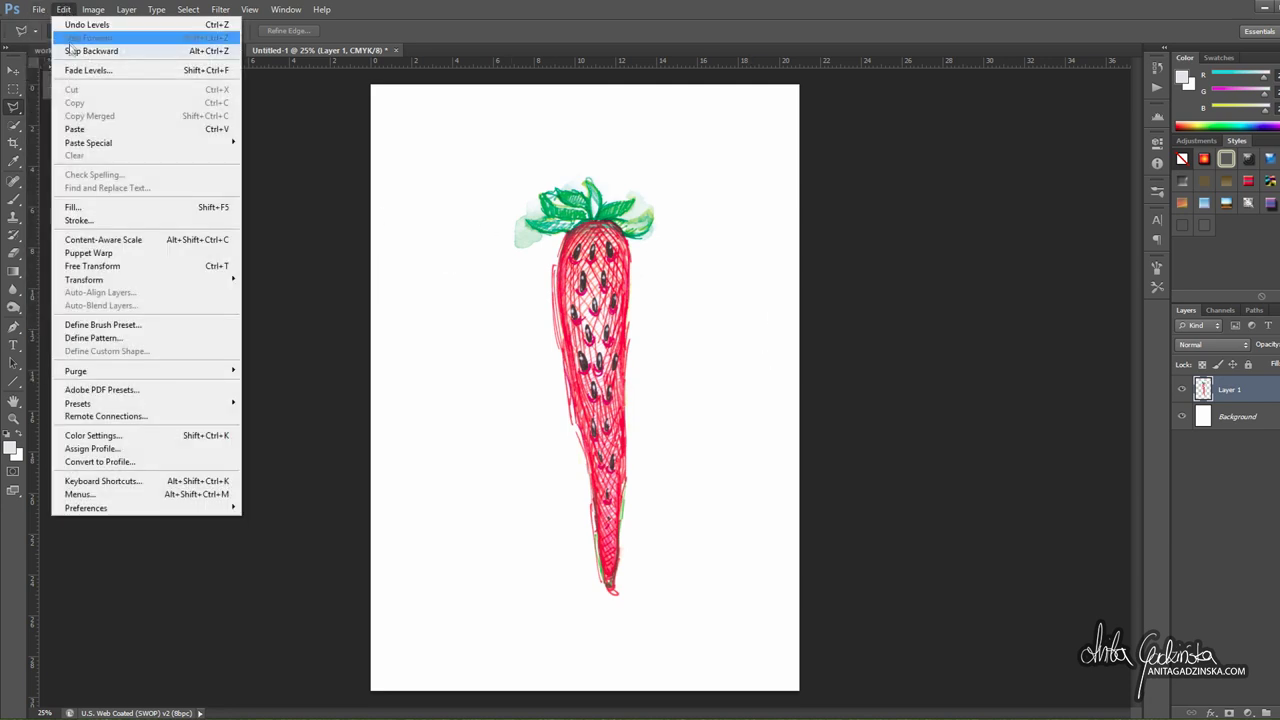
pyautogui.moveTo(100, 10)
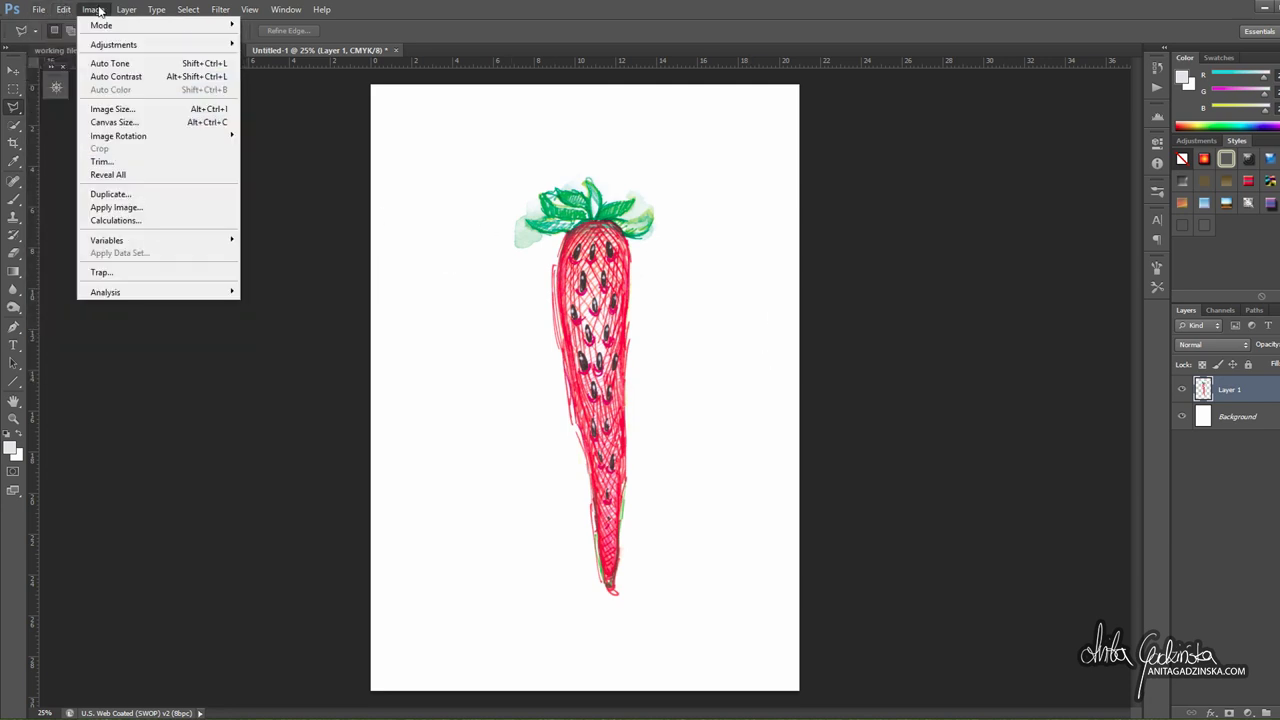
pyautogui.moveTo(100, 45)
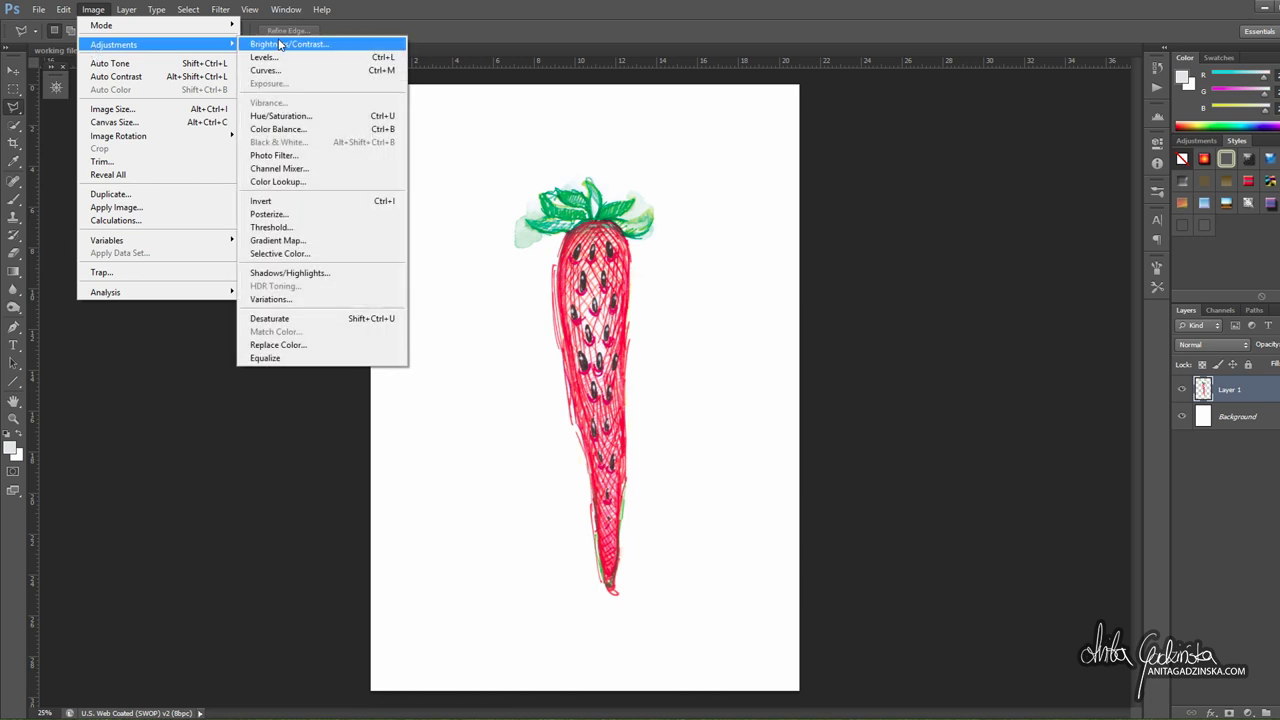
pyautogui.click(285, 116)
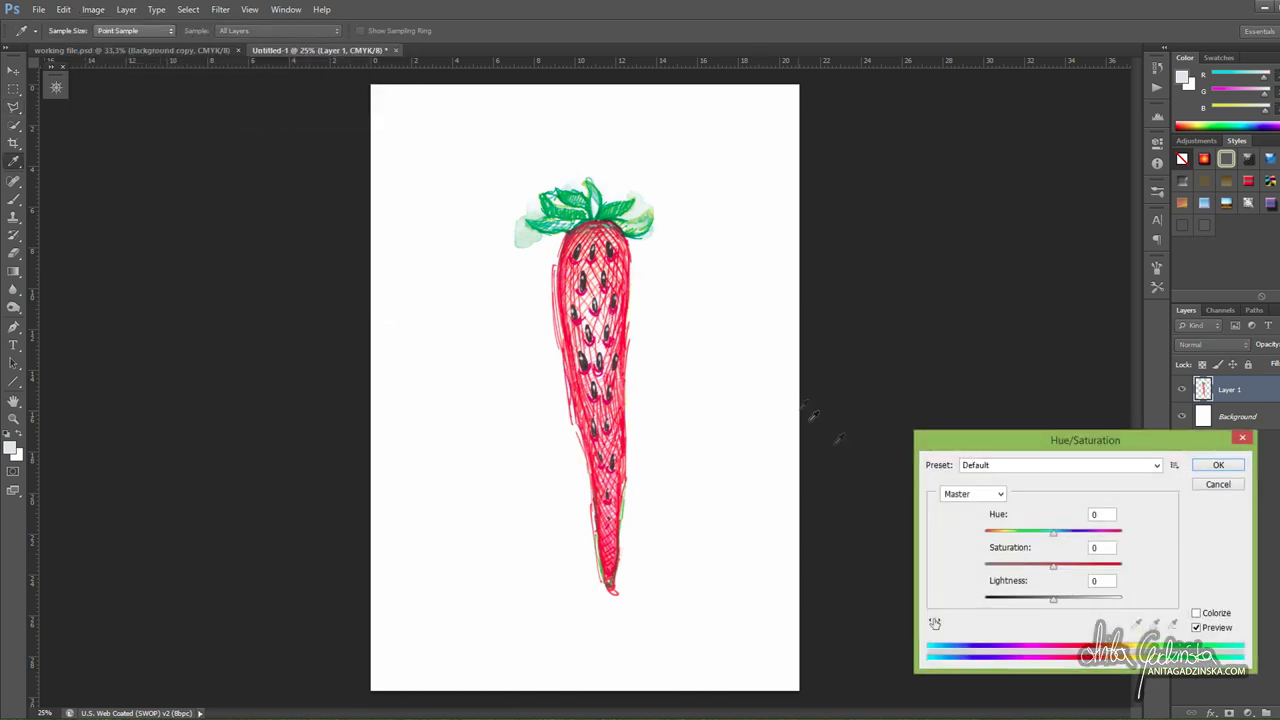
pyautogui.moveTo(1054, 571); pyautogui.dragTo(1060, 571)
pyautogui.moveTo(1059, 571)
pyautogui.mouseDown()
pyautogui.moveTo(1039, 573)
pyautogui.moveTo(1136, 573)
pyautogui.moveTo(1000, 575)
pyautogui.moveTo(1115, 580)
pyautogui.moveTo(1056, 574)
pyautogui.mouseUp()
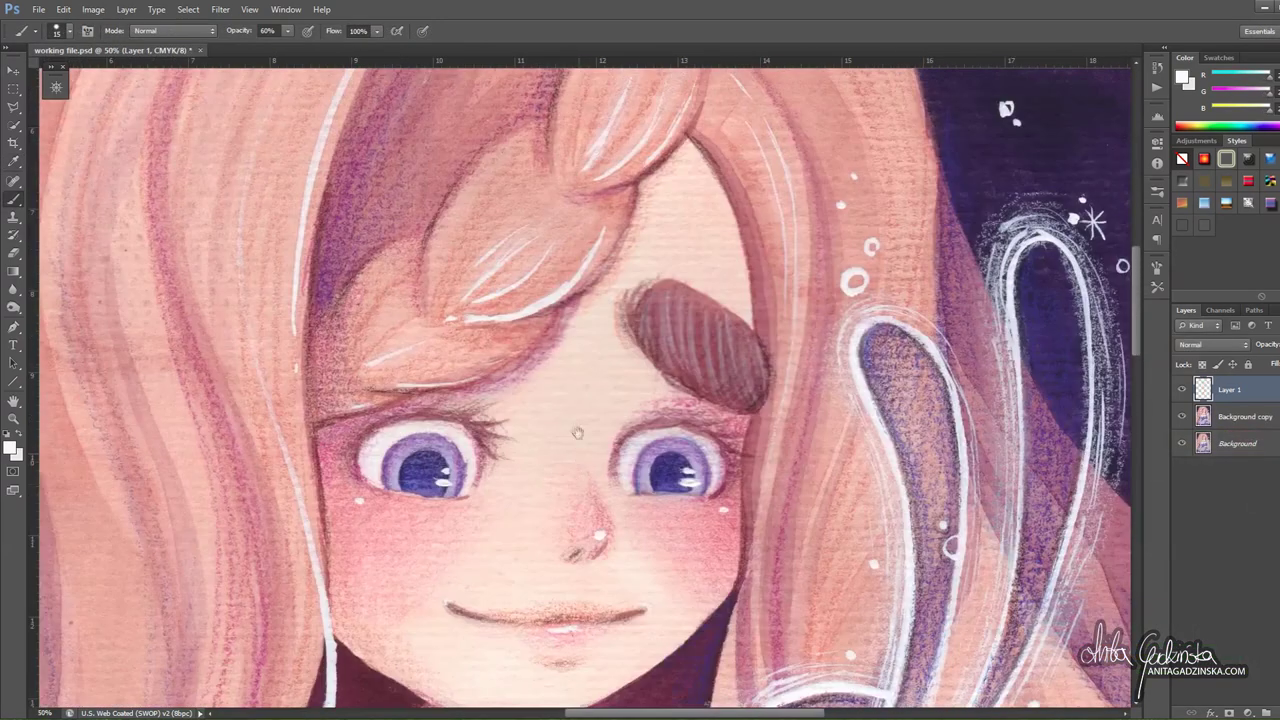
# - Brush a white highlight on Layer 1 along the long hair strand beside the portrait's fringe, using size 15 and 60% opacity
pyautogui.moveTo(578, 433)
pyautogui.mouseDown()
pyautogui.moveTo(768, 512)
pyautogui.moveTo(780, 686)
pyautogui.mouseUp()
pyautogui.press('r')
pyautogui.moveTo(750, 447); pyautogui.dragTo(763, 373)
pyautogui.press('r')
pyautogui.moveTo(632, 190)
pyautogui.mouseDown()
pyautogui.moveTo(567, 185)
pyautogui.moveTo(513, 214)
pyautogui.mouseUp()
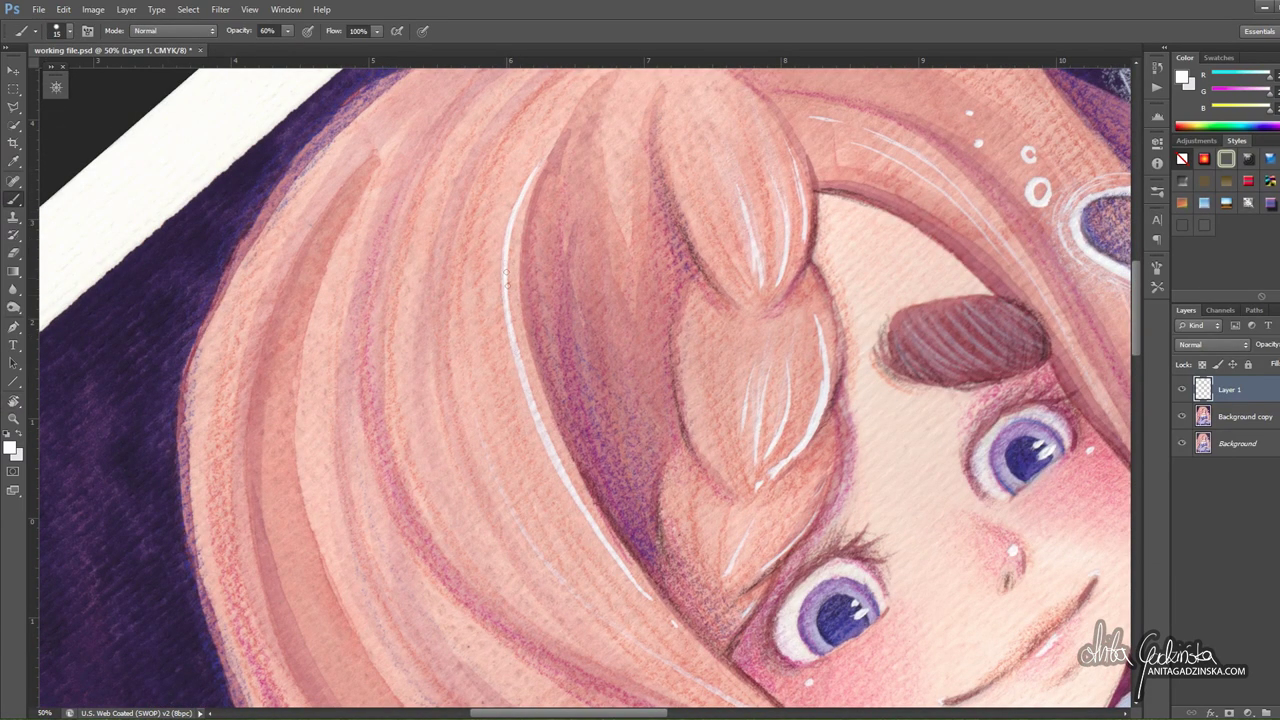
pyautogui.moveTo(524, 380); pyautogui.dragTo(584, 508)
pyautogui.press('space')
pyautogui.moveTo(860, 500)
pyautogui.mouseDown()
pyautogui.moveTo(749, 351)
pyautogui.moveTo(735, 309)
pyautogui.mouseUp()
pyautogui.press('r')
pyautogui.moveTo(775, 322); pyautogui.dragTo(800, 447)
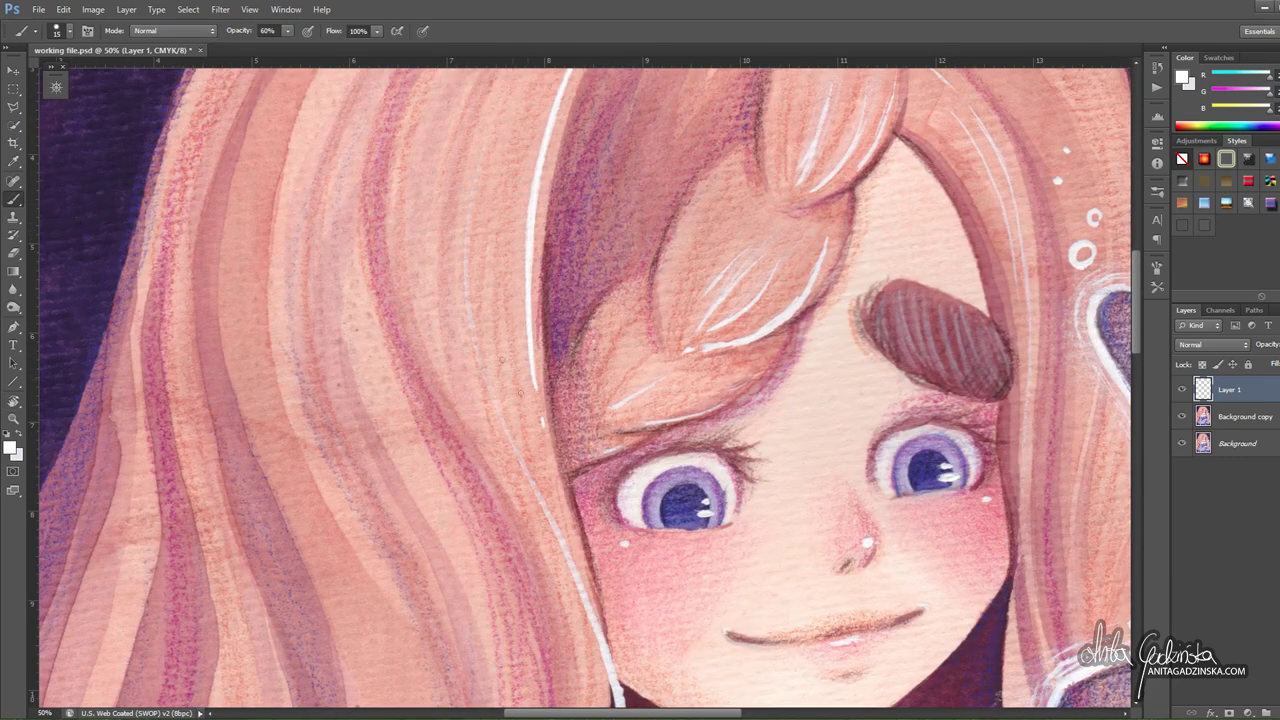
# - Reinforce the white highlights on the long hair strand beside the girl's cheek, down toward her collar
pyautogui.moveTo(475, 341); pyautogui.dragTo(465, 278)
pyautogui.press('space')
pyautogui.moveTo(514, 523)
pyautogui.mouseDown()
pyautogui.moveTo(456, 358)
pyautogui.moveTo(446, 264)
pyautogui.moveTo(552, 494)
pyautogui.moveTo(558, 281)
pyautogui.mouseUp()
pyautogui.press('space')
pyautogui.moveTo(534, 384); pyautogui.dragTo(516, 460)
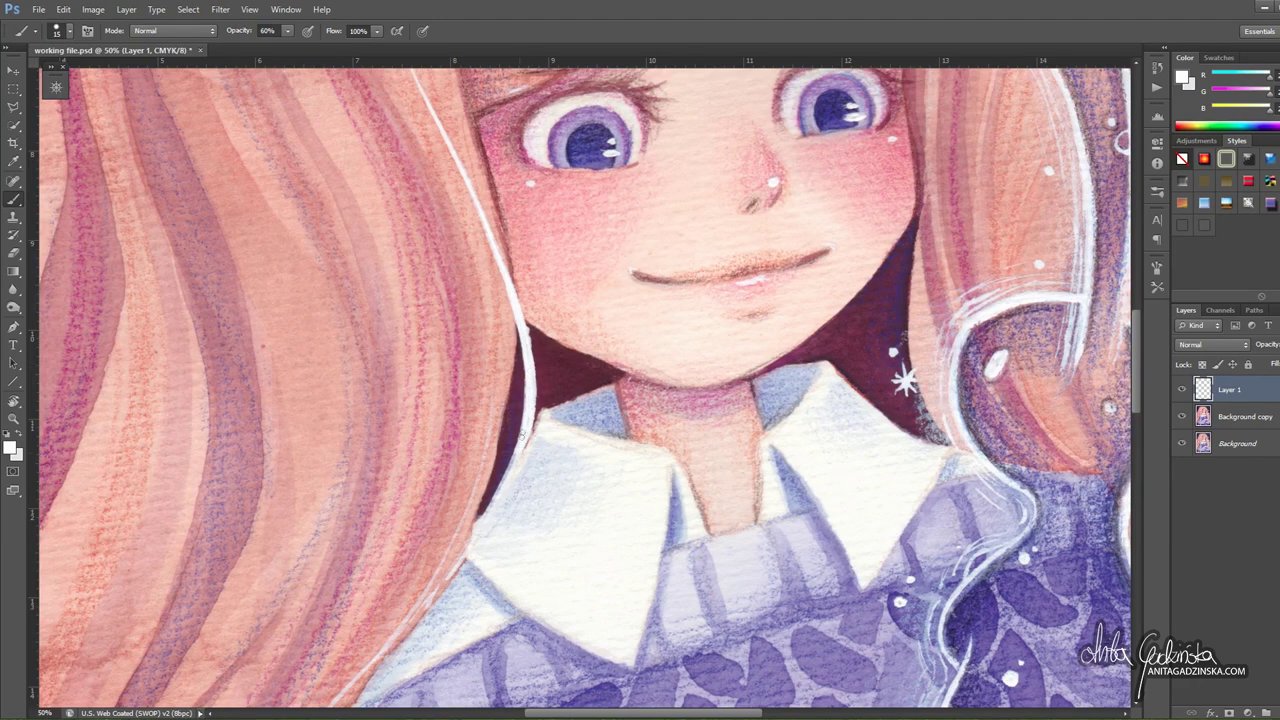
# - Paint a long thin white highlight along the hair edge bordering the dark gap beside the sweater
pyautogui.press('space')
pyautogui.moveTo(462, 636); pyautogui.dragTo(621, 366)
pyautogui.press('r')
pyautogui.moveTo(621, 366); pyautogui.dragTo(600, 348)
pyautogui.moveTo(533, 284); pyautogui.dragTo(547, 454)
pyautogui.press('space')
pyautogui.moveTo(560, 500)
pyautogui.mouseDown()
pyautogui.moveTo(552, 332)
pyautogui.moveTo(580, 500)
pyautogui.mouseUp()
pyautogui.moveTo(559, 438); pyautogui.dragTo(599, 544)
pyautogui.press('space')
pyautogui.moveTo(590, 584); pyautogui.dragTo(523, 423)
pyautogui.press('r')
pyautogui.moveTo(776, 392); pyautogui.dragTo(762, 468)
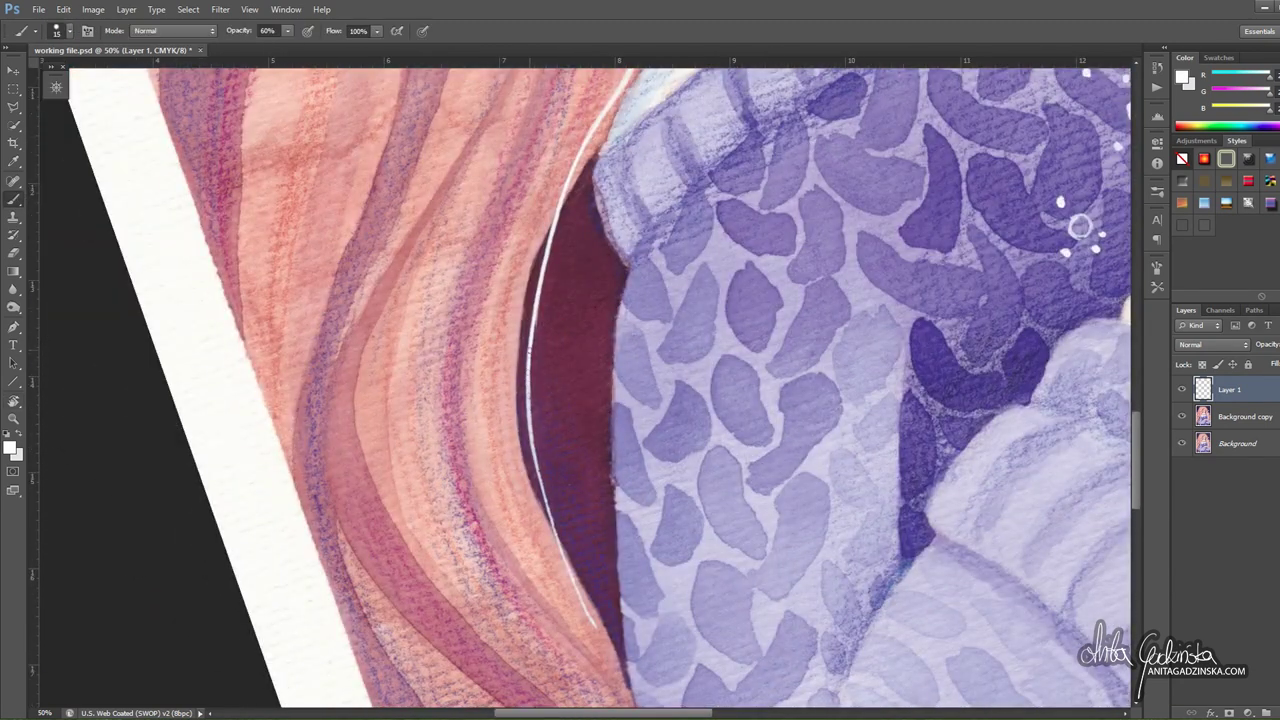
pyautogui.moveTo(1080, 227); pyautogui.dragTo(1048, 118)
pyautogui.moveTo(509, 371); pyautogui.dragTo(552, 499)
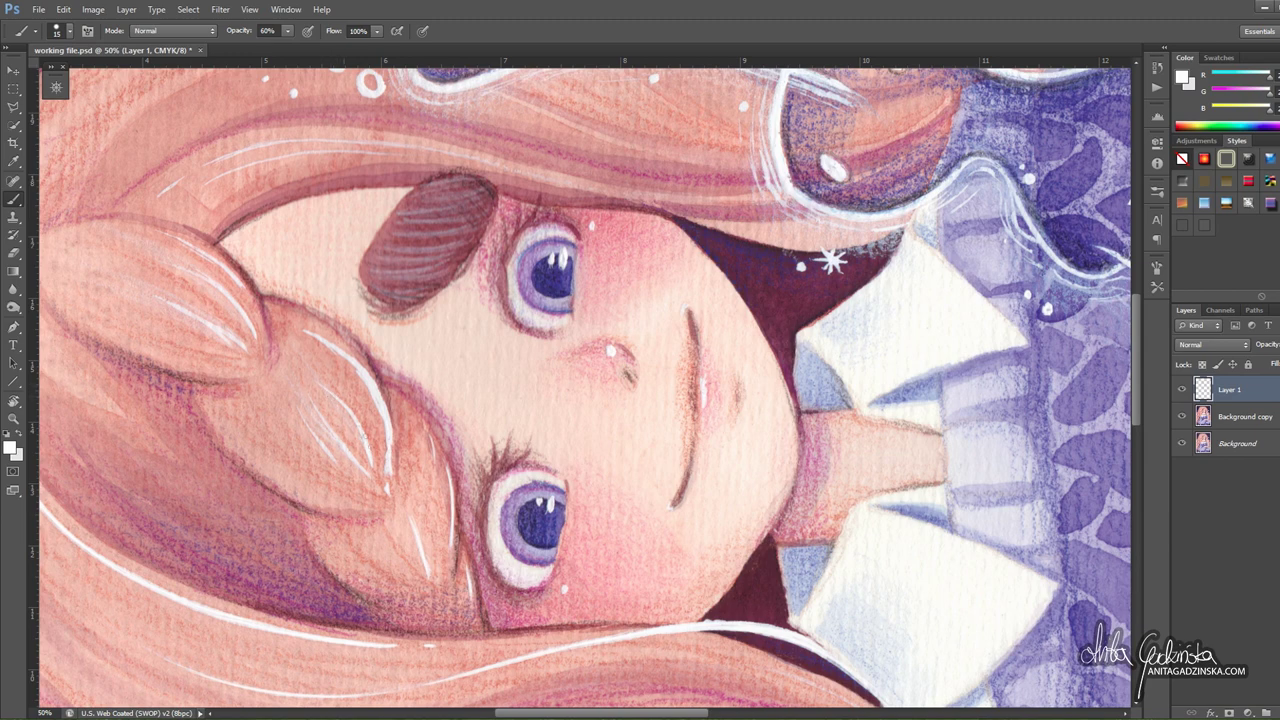
# - Add short curved white highlights to the curls of the girl's fringe
pyautogui.press('r')
pyautogui.moveTo(345, 368)
pyautogui.mouseDown()
pyautogui.moveTo(486, 537)
pyautogui.moveTo(733, 476)
pyautogui.mouseUp()
pyautogui.press('b')
pyautogui.moveTo(798, 390); pyautogui.dragTo(788, 424)
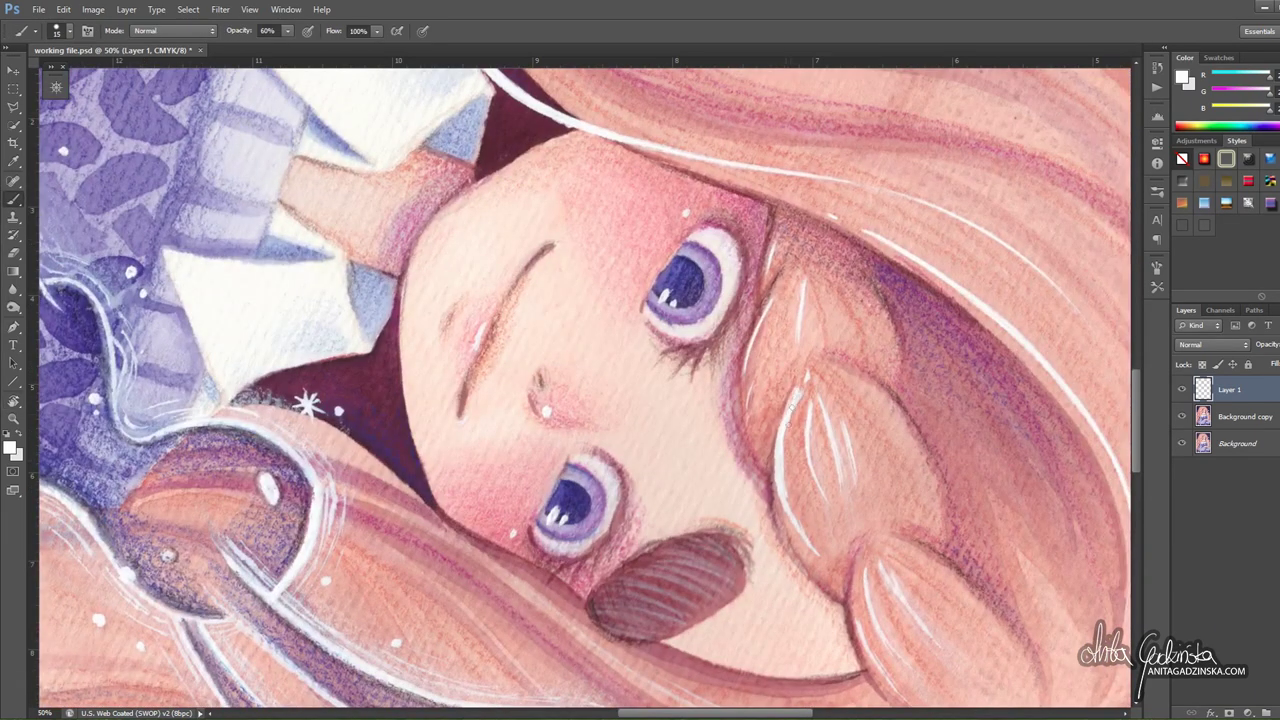
pyautogui.moveTo(810, 545); pyautogui.dragTo(424, 346)
pyautogui.moveTo(467, 386); pyautogui.dragTo(506, 463)
pyautogui.moveTo(480, 368)
pyautogui.mouseDown()
pyautogui.moveTo(507, 434)
pyautogui.moveTo(526, 445)
pyautogui.moveTo(485, 323)
pyautogui.mouseUp()
# - Paint thin white highlights on the upper part of the hair strand beside the girl's forehead
pyautogui.press('r')
pyautogui.moveTo(700, 298)
pyautogui.mouseDown()
pyautogui.moveTo(277, 313)
pyautogui.moveTo(452, 507)
pyautogui.moveTo(510, 549)
pyautogui.mouseUp()
pyautogui.press('b')
pyautogui.moveTo(632, 394); pyautogui.dragTo(503, 300)
pyautogui.moveTo(505, 426); pyautogui.dragTo(511, 461)
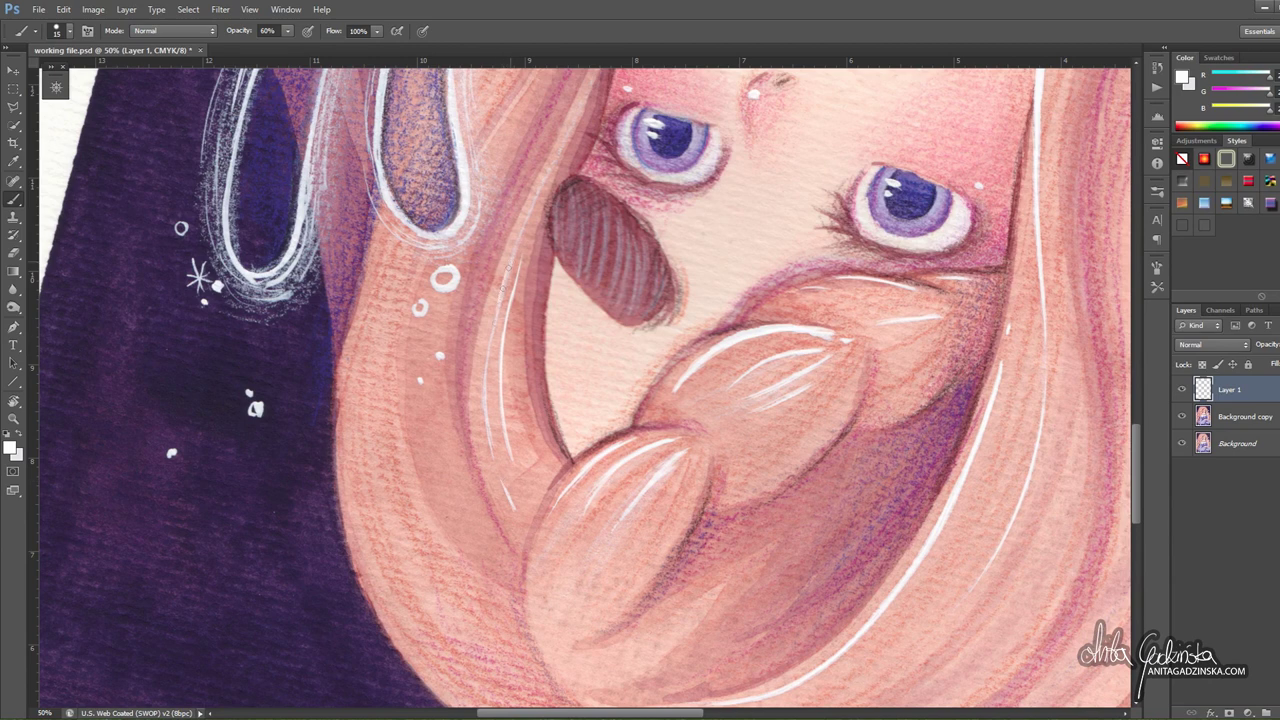
pyautogui.moveTo(495, 338); pyautogui.dragTo(490, 436)
pyautogui.moveTo(478, 260); pyautogui.dragTo(430, 465)
# - Extend the thin white highlight down the same hair strand, past the eyebrow toward the eye
pyautogui.press('r')
pyautogui.moveTo(430, 465); pyautogui.dragTo(466, 512)
pyautogui.press('b')
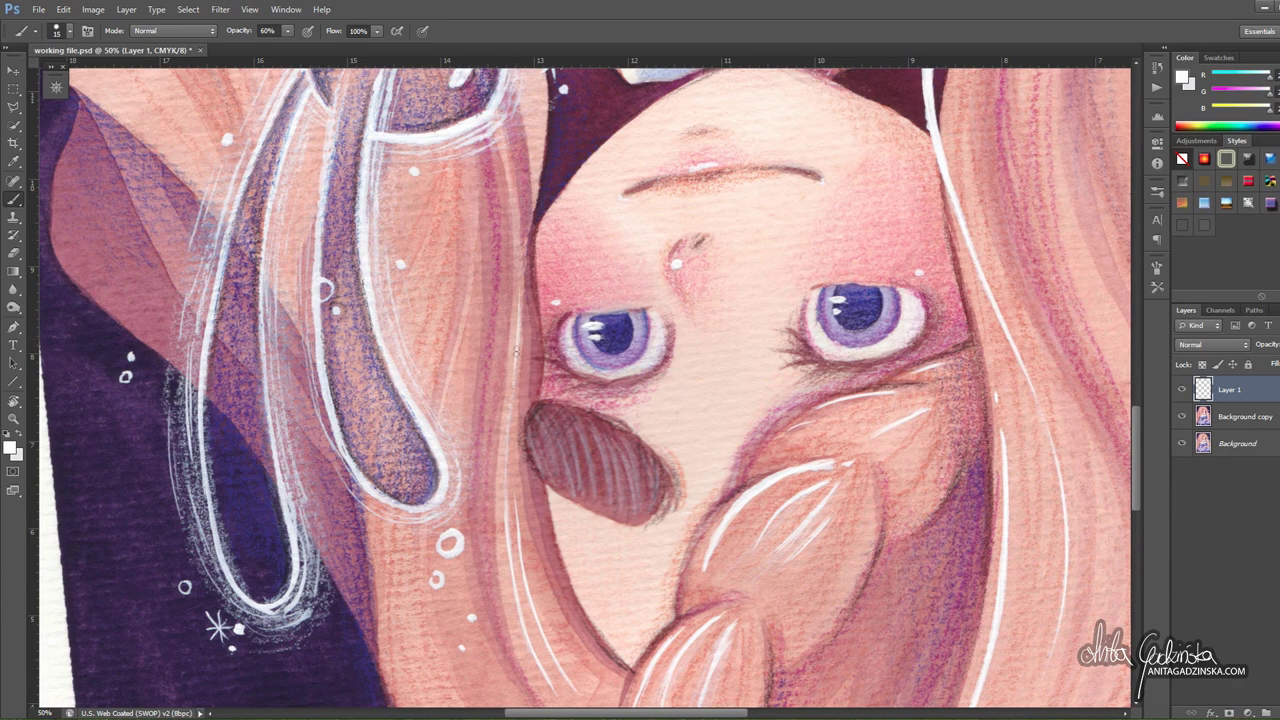
pyautogui.moveTo(504, 488); pyautogui.dragTo(508, 438)
pyautogui.scroll(-2, 508, 540)
pyautogui.scroll(8, 475, 414)
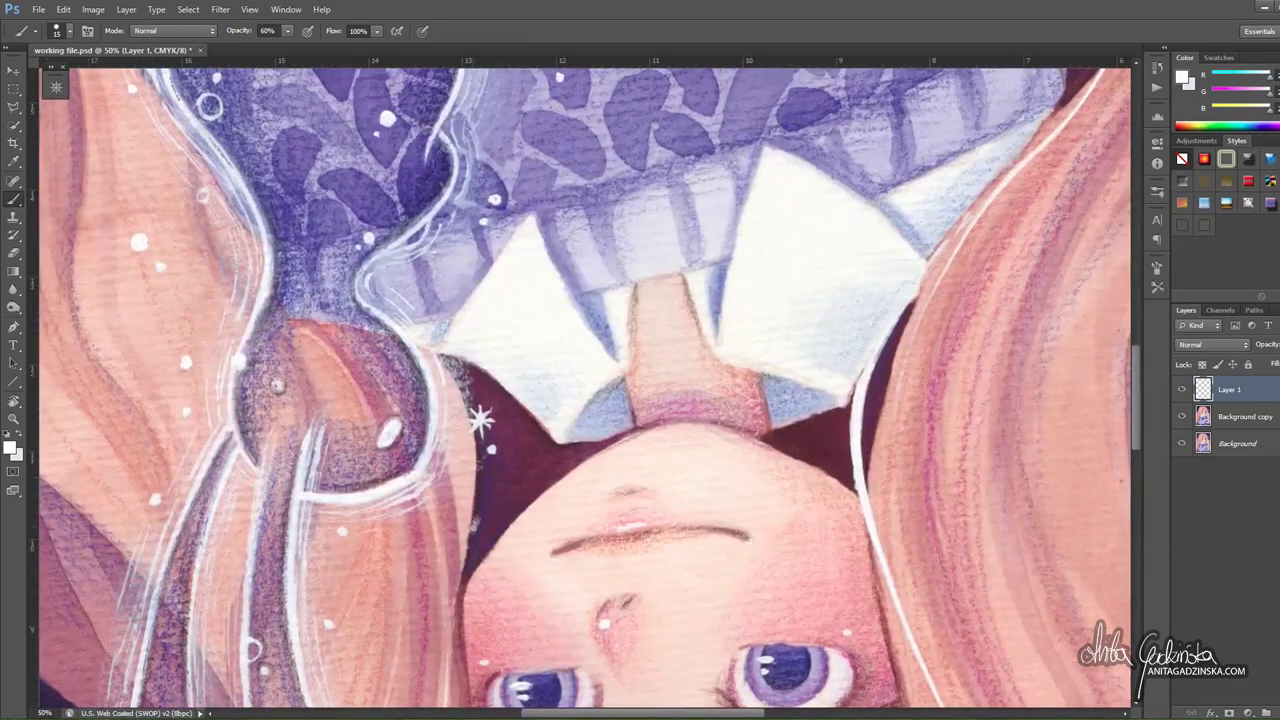
pyautogui.scroll(-5, 616, 371)
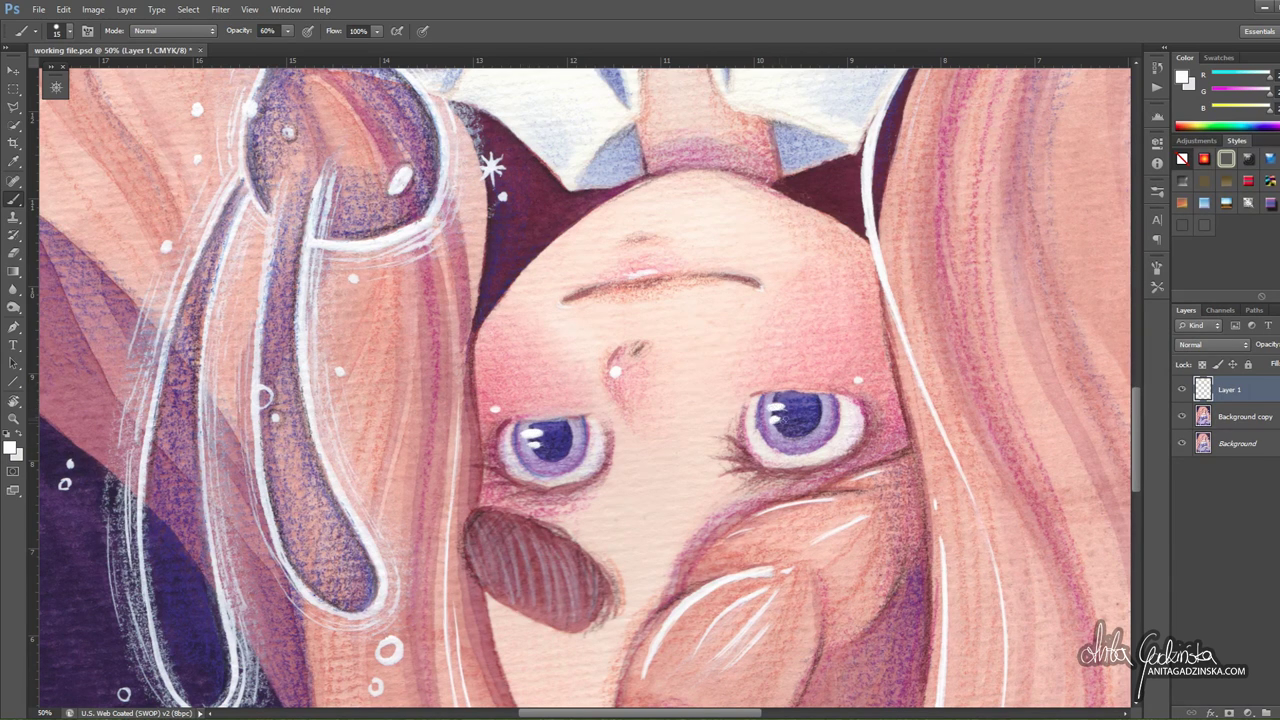
pyautogui.press('r')
pyautogui.moveTo(652, 436)
pyautogui.mouseDown()
pyautogui.moveTo(652, 334)
pyautogui.moveTo(634, 309)
pyautogui.moveTo(652, 334)
pyautogui.mouseUp()
pyautogui.press('space')
pyautogui.moveTo(498, 469); pyautogui.dragTo(497, 432)
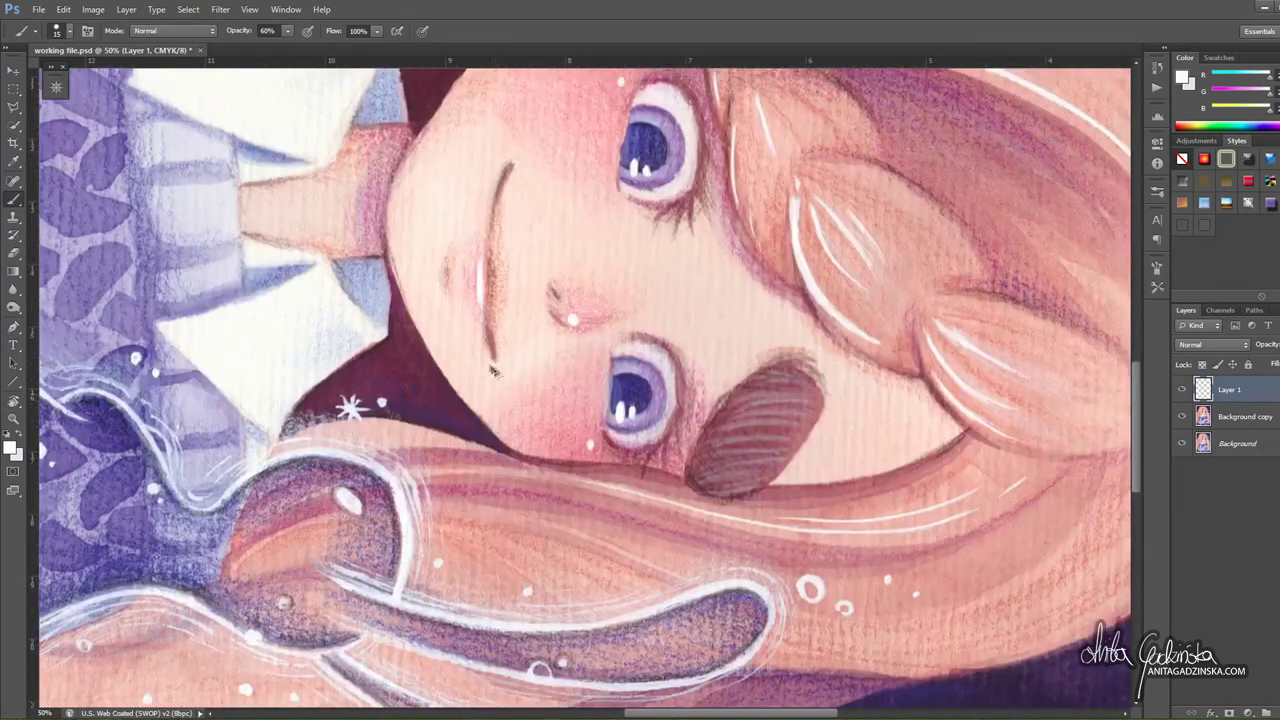
# - Enlarge the brush to 30 and brighten the small white bubble above the transparent rabbit's ear
pyautogui.press('space')
pyautogui.moveTo(516, 584); pyautogui.dragTo(508, 319)
pyautogui.press('r')
pyautogui.moveTo(712, 320)
pyautogui.mouseDown()
pyautogui.moveTo(624, 242)
pyautogui.moveTo(497, 265)
pyautogui.moveTo(502, 228)
pyautogui.moveTo(530, 390)
pyautogui.mouseUp()
pyautogui.press('space')
pyautogui.press('r')
pyautogui.click(530, 390)
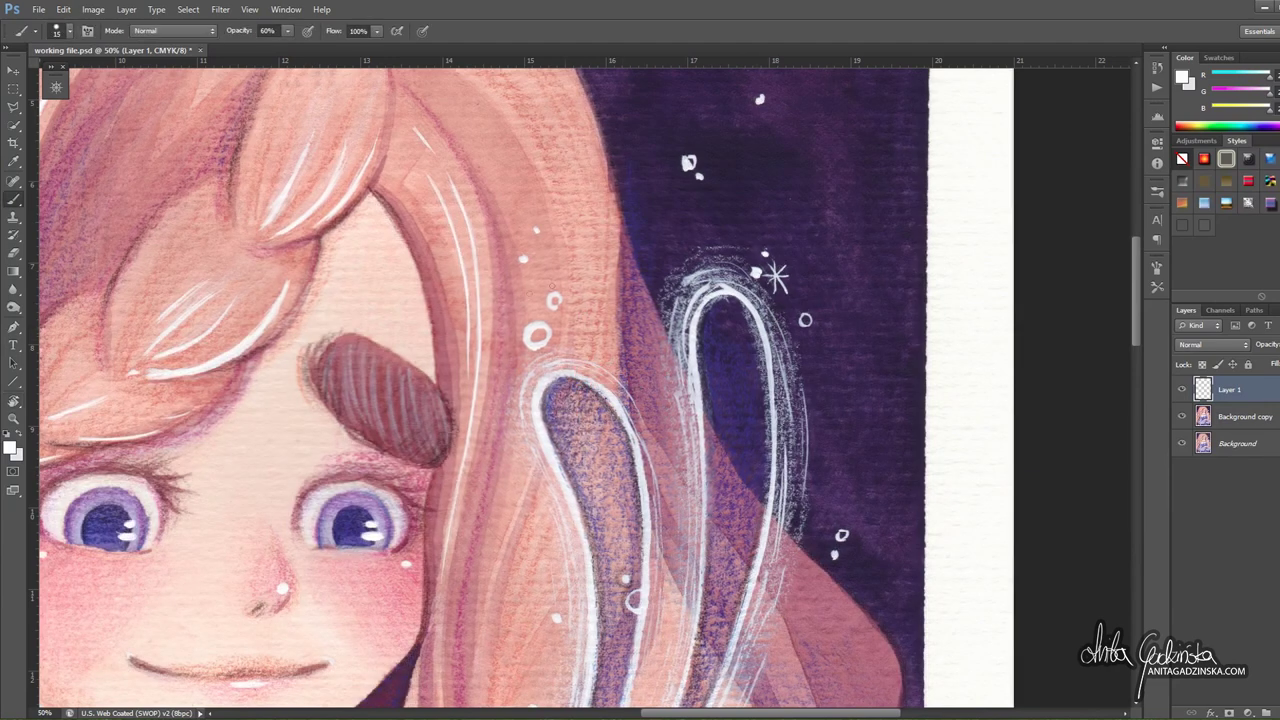
pyautogui.press(']')
pyautogui.moveTo(553, 299); pyautogui.dragTo(552, 298)
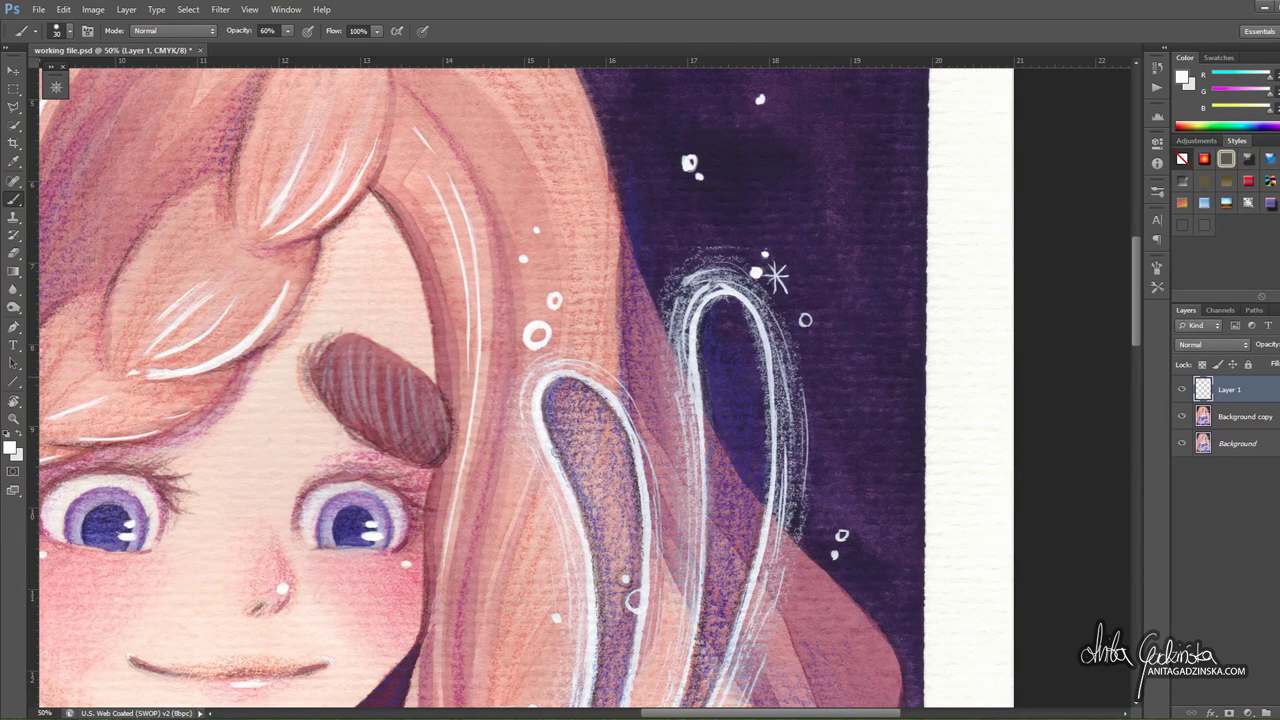
# - Strengthen the white outline around the transparent rabbit's ear nearest the girl's face
pyautogui.moveTo(562, 372)
pyautogui.mouseDown()
pyautogui.moveTo(598, 384)
pyautogui.moveTo(620, 412)
pyautogui.moveTo(646, 520)
pyautogui.moveTo(642, 314)
pyautogui.mouseUp()
pyautogui.moveTo(551, 585)
pyautogui.mouseDown()
pyautogui.moveTo(582, 468)
pyautogui.moveTo(589, 351)
pyautogui.mouseUp()
pyautogui.moveTo(566, 272)
pyautogui.mouseDown()
pyautogui.moveTo(596, 460)
pyautogui.moveTo(646, 434)
pyautogui.mouseUp()
pyautogui.press('r')
pyautogui.moveTo(628, 371)
pyautogui.mouseDown()
pyautogui.moveTo(625, 351)
pyautogui.moveTo(645, 410)
pyautogui.moveTo(655, 578)
pyautogui.mouseUp()
pyautogui.press('r')
pyautogui.moveTo(470, 419)
pyautogui.mouseDown()
pyautogui.moveTo(745, 345)
pyautogui.moveTo(772, 452)
pyautogui.moveTo(779, 412)
pyautogui.mouseUp()
pyautogui.moveTo(648, 501)
pyautogui.mouseDown()
pyautogui.moveTo(577, 357)
pyautogui.moveTo(540, 347)
pyautogui.mouseUp()
pyautogui.moveTo(417, 252)
pyautogui.mouseDown()
pyautogui.moveTo(412, 340)
pyautogui.moveTo(411, 321)
pyautogui.moveTo(478, 470)
pyautogui.mouseUp()
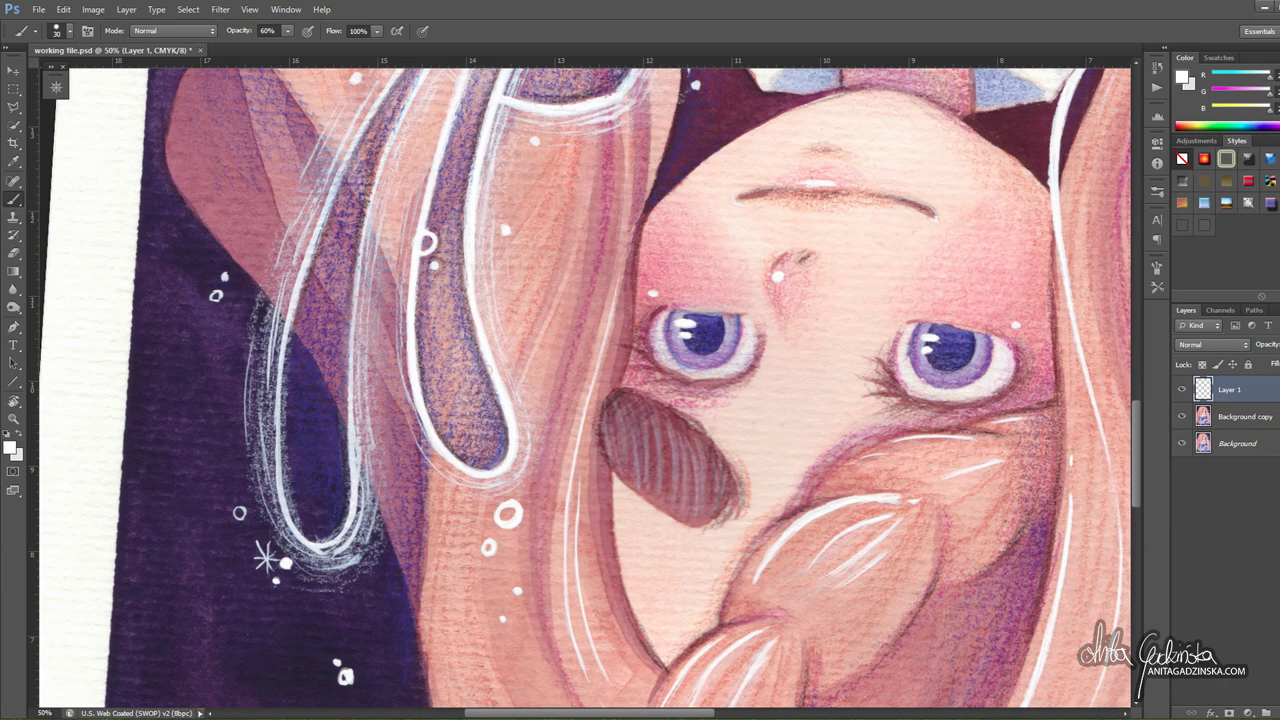
# - Reduce the brush to 25 and strengthen the white outline around the tip and sides of the transparent rabbit's outer ear
pyautogui.moveTo(387, 570); pyautogui.dragTo(587, 395)
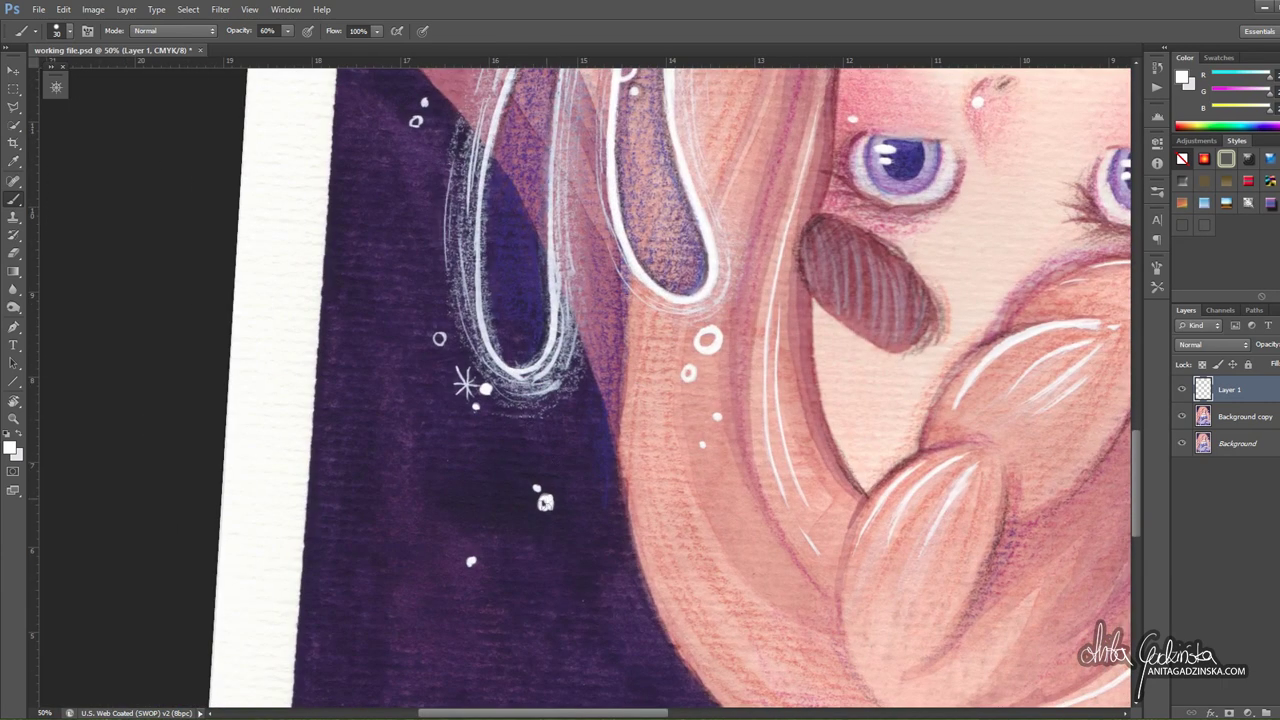
pyautogui.moveTo(485, 388); pyautogui.dragTo(685, 388)
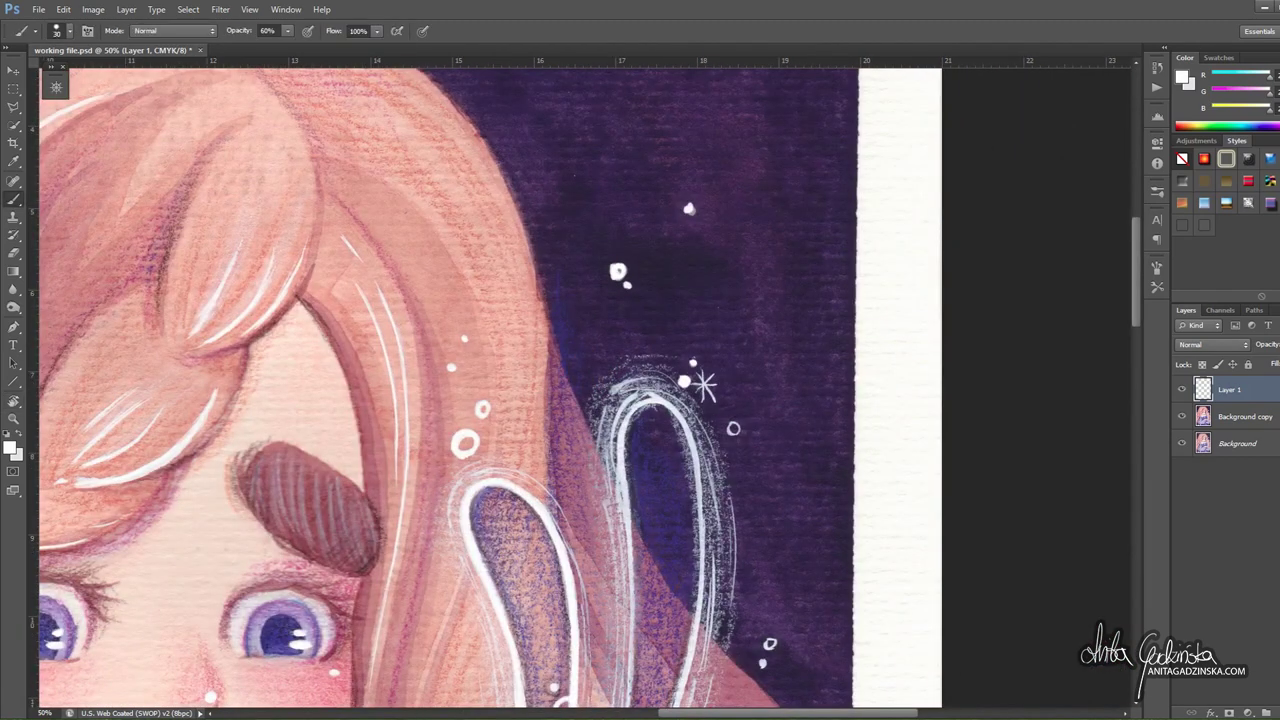
pyautogui.moveTo(621, 480); pyautogui.dragTo(572, 297)
pyautogui.moveTo(581, 346); pyautogui.dragTo(586, 424)
pyautogui.moveTo(581, 361); pyautogui.dragTo(586, 500)
pyautogui.moveTo(586, 431); pyautogui.dragTo(584, 522)
pyautogui.moveTo(583, 515); pyautogui.dragTo(574, 580)
pyautogui.moveTo(573, 597); pyautogui.dragTo(608, 375)
pyautogui.press('r')
pyautogui.moveTo(745, 398)
pyautogui.mouseDown()
pyautogui.moveTo(722, 292)
pyautogui.moveTo(379, 496)
pyautogui.moveTo(356, 427)
pyautogui.mouseUp()
pyautogui.press('r')
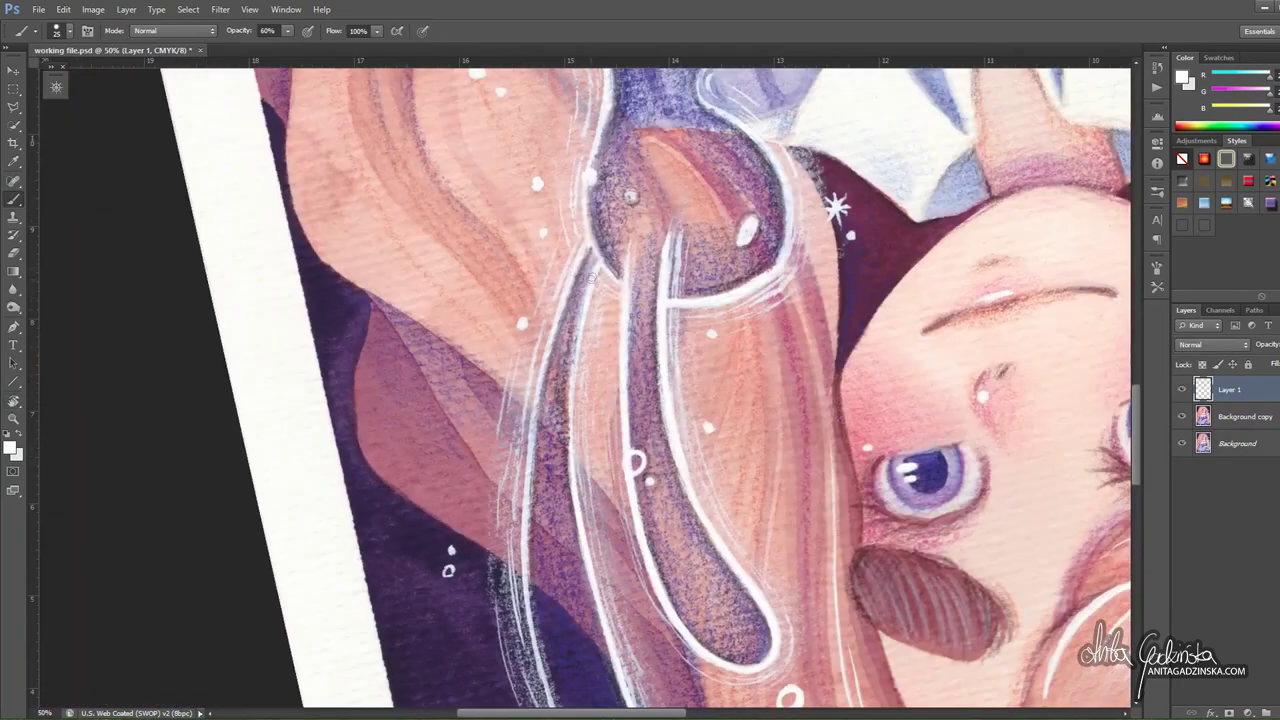
# - Retrace the outer edge of the rabbit's outer ear in white, from its base on the head toward the middle
pyautogui.moveTo(598, 268)
pyautogui.mouseDown()
pyautogui.moveTo(577, 340)
pyautogui.moveTo(572, 475)
pyautogui.mouseUp()
pyautogui.press('r')
pyautogui.moveTo(832, 425)
pyautogui.mouseDown()
pyautogui.moveTo(808, 274)
pyautogui.moveTo(828, 322)
pyautogui.moveTo(540, 262)
pyautogui.mouseUp()
pyautogui.press('b')
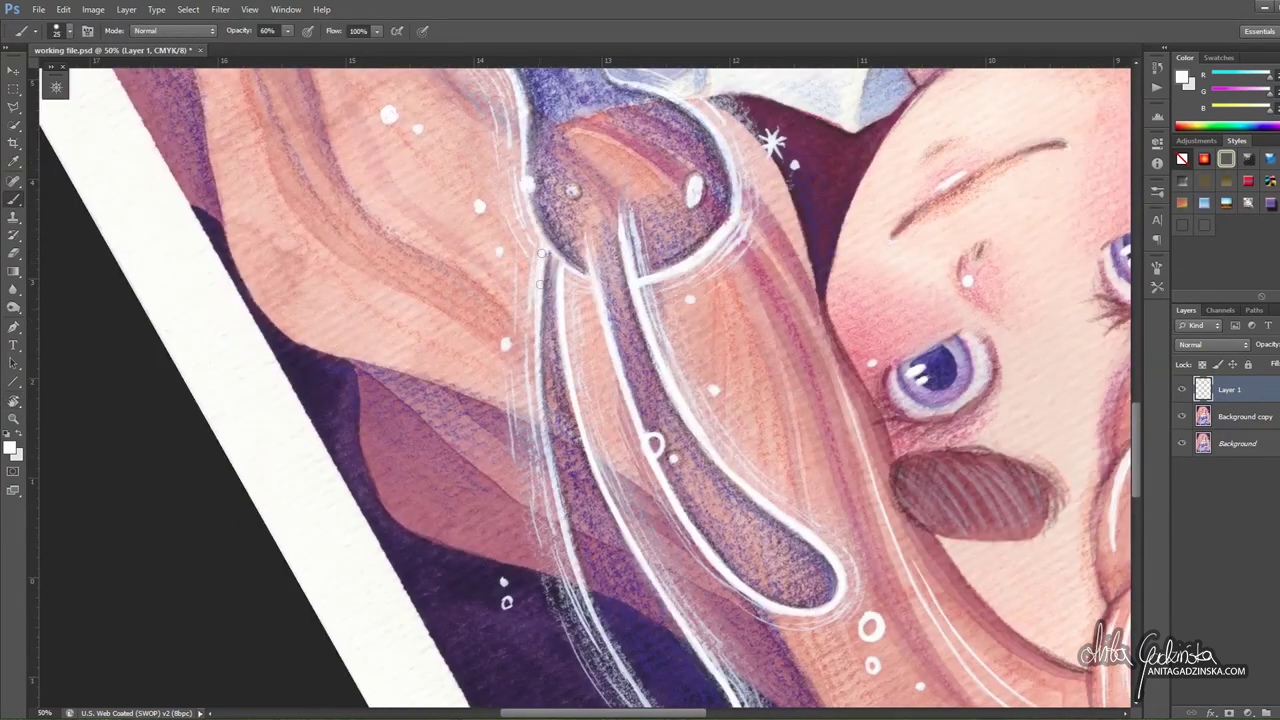
pyautogui.moveTo(540, 374); pyautogui.dragTo(545, 446)
pyautogui.press('space')
pyautogui.moveTo(534, 491); pyautogui.dragTo(502, 375)
pyautogui.press('r')
pyautogui.moveTo(493, 340)
pyautogui.mouseDown()
pyautogui.moveTo(503, 322)
pyautogui.moveTo(540, 474)
pyautogui.mouseUp()
# - Extend the white retracing along the remaining outer edge of the rabbit's outer ear
pyautogui.press('b')
pyautogui.moveTo(536, 462)
pyautogui.mouseDown()
pyautogui.moveTo(560, 542)
pyautogui.moveTo(497, 441)
pyautogui.mouseUp()
pyautogui.press('r')
pyautogui.press('space')
pyautogui.moveTo(653, 459); pyautogui.dragTo(630, 328)
pyautogui.moveTo(532, 400)
pyautogui.mouseDown()
pyautogui.moveTo(515, 460)
pyautogui.moveTo(528, 482)
pyautogui.moveTo(565, 525)
pyautogui.moveTo(589, 528)
pyautogui.moveTo(608, 490)
pyautogui.mouseUp()
pyautogui.press('space')
pyautogui.moveTo(616, 150); pyautogui.dragTo(525, 608)
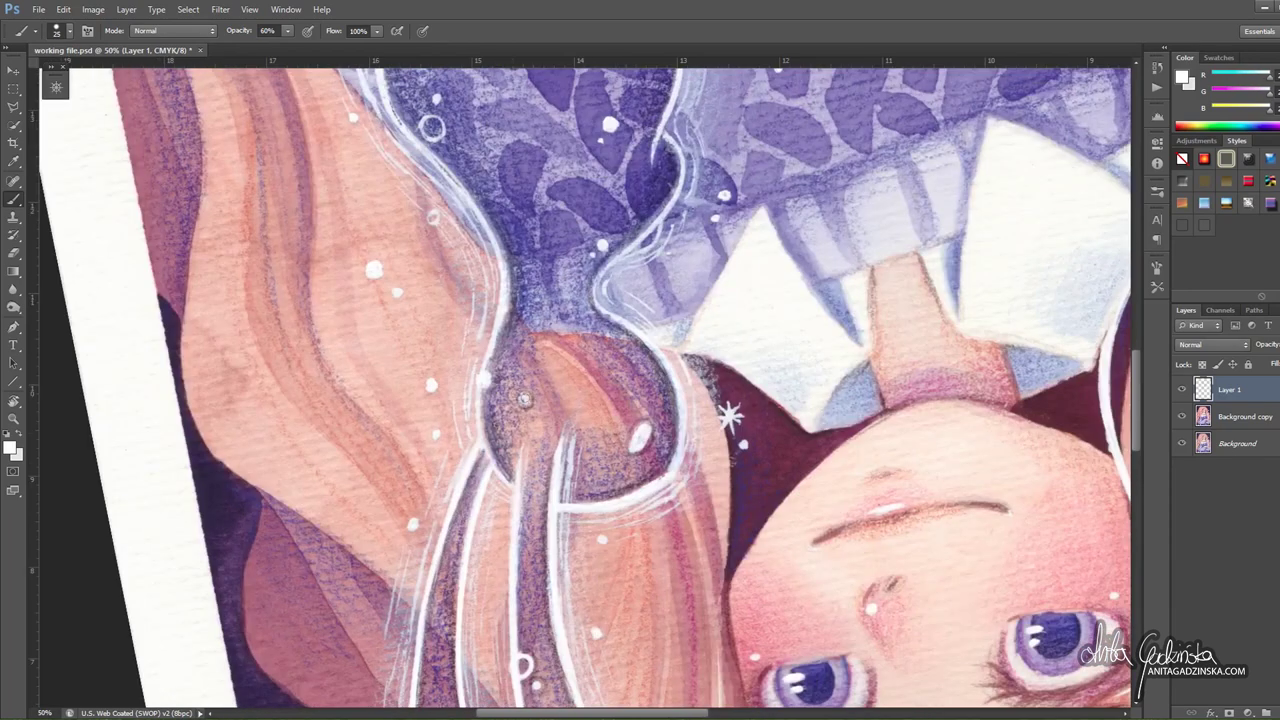
# - Brighten the white bubbles on and beside the rabbit's head and set the brush opacity to 77%
pyautogui.click(482, 379)
pyautogui.click(432, 386)
pyautogui.moveTo(293, 35); pyautogui.dragTo(299, 50)
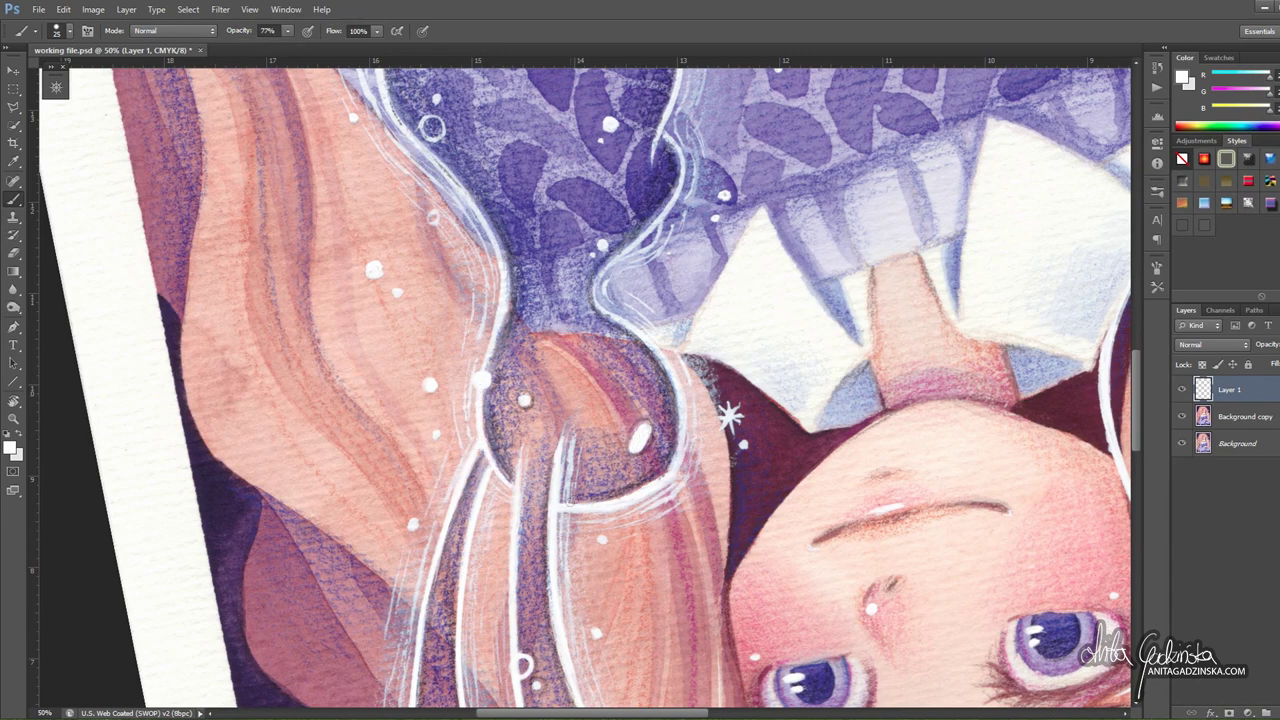
# - Strengthen the white outline of the rabbit's neck and back on the side next to the girl's loose hair
pyautogui.press('r')
pyautogui.moveTo(678, 388)
pyautogui.mouseDown()
pyautogui.moveTo(400, 394)
pyautogui.moveTo(435, 377)
pyautogui.mouseUp()
pyautogui.press('b')
pyautogui.moveTo(503, 331)
pyautogui.mouseDown()
pyautogui.moveTo(505, 397)
pyautogui.moveTo(536, 446)
pyautogui.moveTo(519, 493)
pyautogui.moveTo(545, 381)
pyautogui.mouseUp()
pyautogui.press('r')
pyautogui.moveTo(688, 333)
pyautogui.mouseDown()
pyautogui.moveTo(668, 306)
pyautogui.moveTo(678, 318)
pyautogui.moveTo(642, 430)
pyautogui.mouseUp()
pyautogui.press('b')
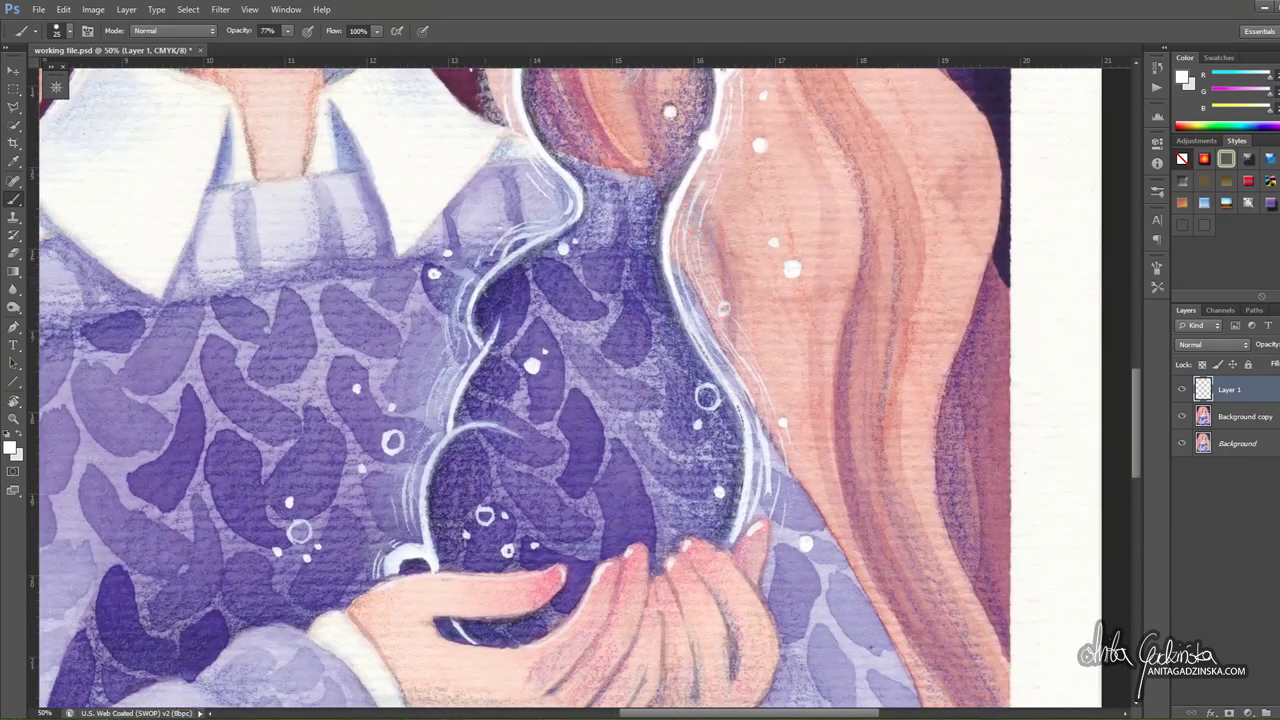
# - Strengthen the white outline of the rabbit's chest, paw and thigh, and brighten the bubble ring beside them
pyautogui.moveTo(478, 282); pyautogui.dragTo(474, 348)
pyautogui.moveTo(484, 292)
pyautogui.mouseDown()
pyautogui.moveTo(580, 186)
pyautogui.moveTo(564, 218)
pyautogui.mouseUp()
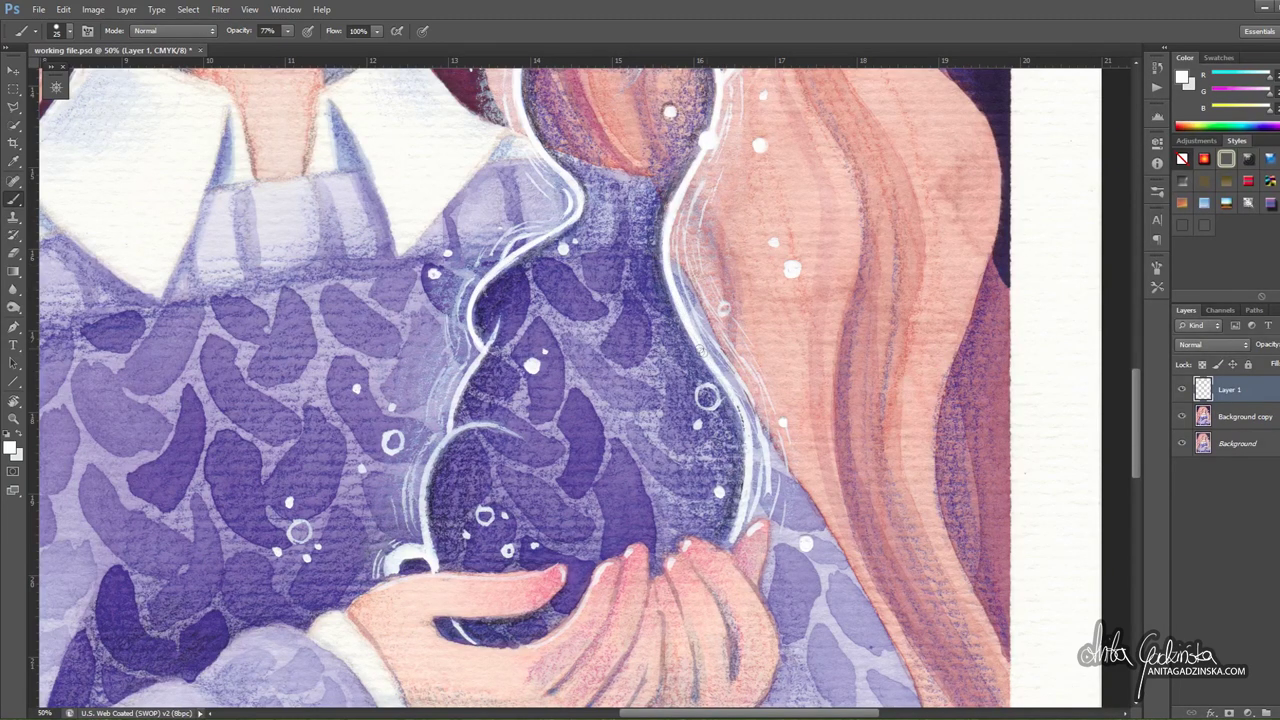
pyautogui.moveTo(453, 435)
pyautogui.mouseDown()
pyautogui.moveTo(428, 470)
pyautogui.moveTo(422, 554)
pyautogui.moveTo(388, 571)
pyautogui.mouseUp()
pyautogui.moveTo(394, 432); pyautogui.dragTo(400, 437)
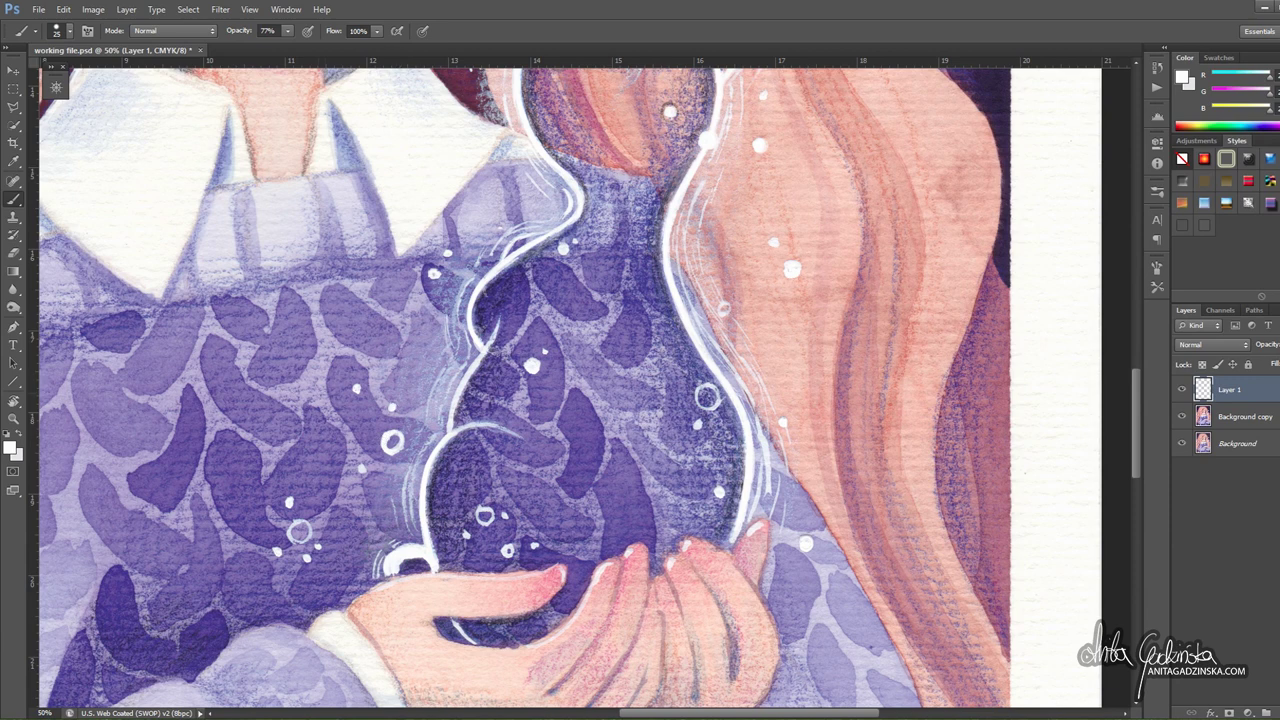
# - Brighten the bubble ring on the sweater and reinforce the white curve and dots inside the rabbit's body
pyautogui.moveTo(300, 521); pyautogui.dragTo(300, 594)
pyautogui.moveTo(439, 497); pyautogui.dragTo(488, 378)
pyautogui.moveTo(440, 490)
pyautogui.mouseDown()
pyautogui.moveTo(472, 505)
pyautogui.moveTo(504, 496)
pyautogui.mouseUp()
pyautogui.click(521, 429)
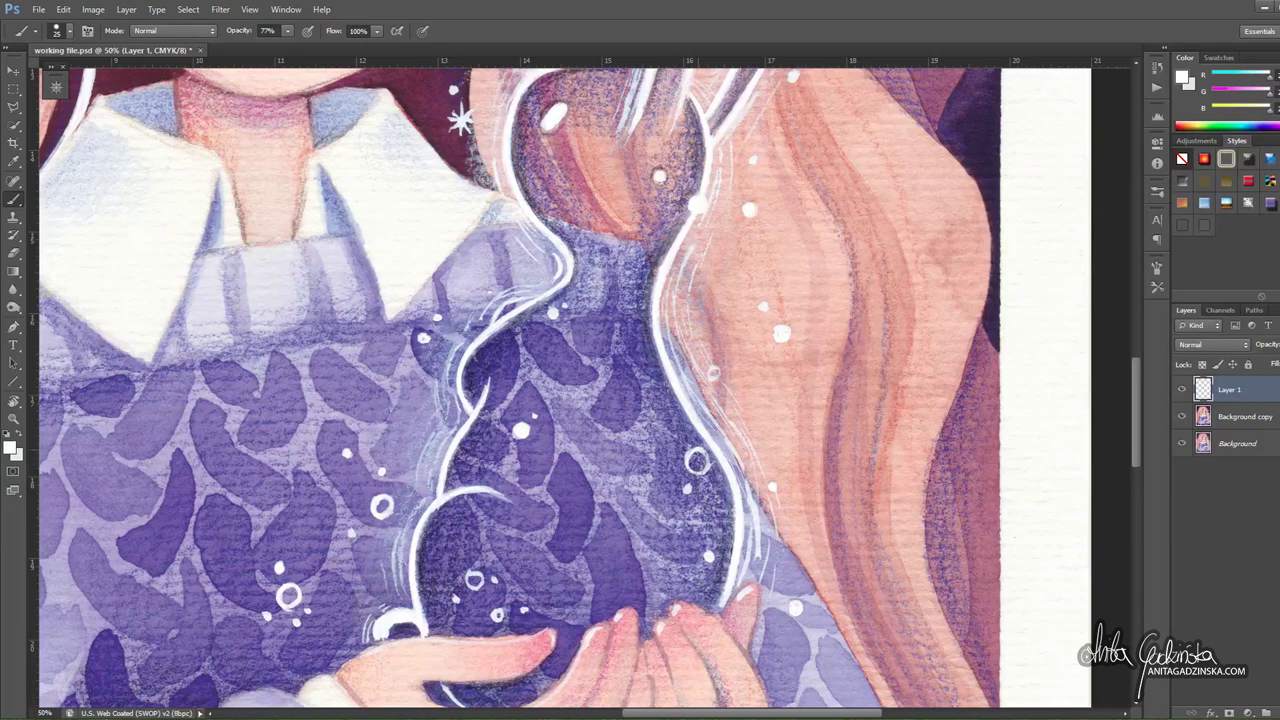
# - Brighten the bubbles along the rabbit's back and touch up the white outline next to them
pyautogui.moveTo(733, 460); pyautogui.dragTo(528, 445)
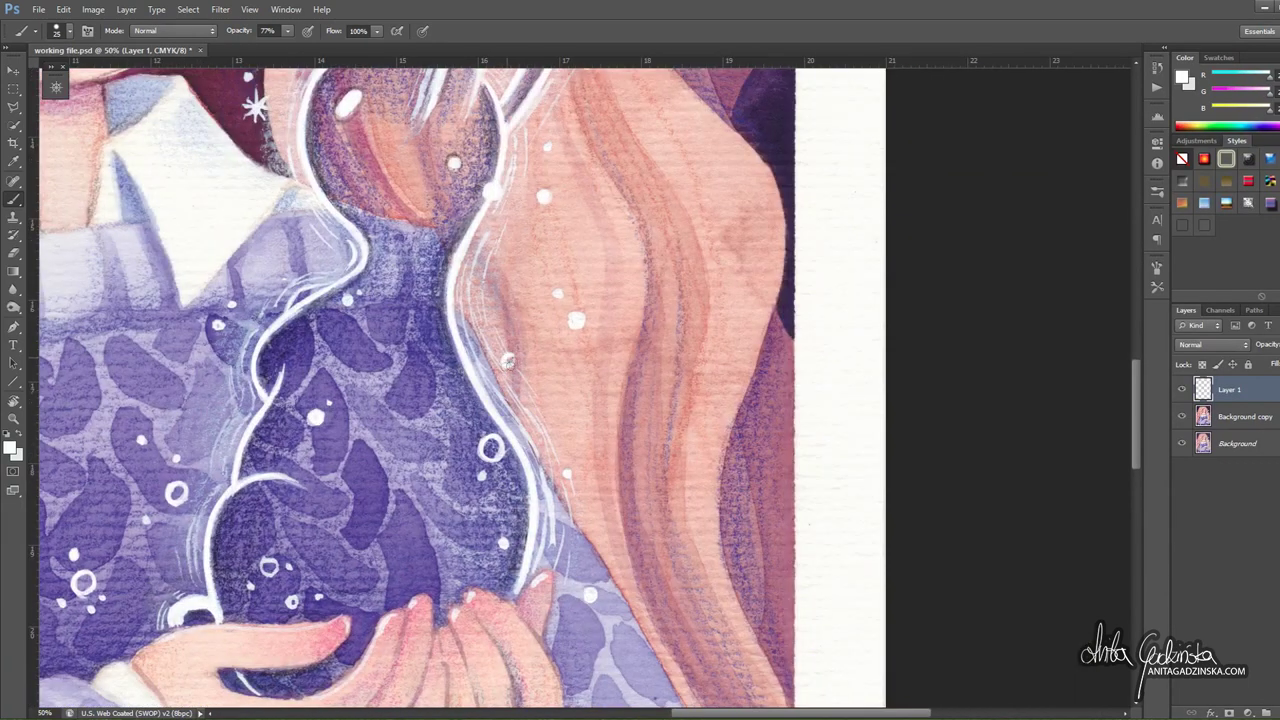
pyautogui.moveTo(488, 231)
pyautogui.mouseDown()
pyautogui.moveTo(473, 305)
pyautogui.moveTo(478, 334)
pyautogui.moveTo(487, 328)
pyautogui.mouseUp()
pyautogui.moveTo(465, 262)
pyautogui.mouseDown()
pyautogui.moveTo(463, 345)
pyautogui.moveTo(479, 366)
pyautogui.mouseUp()
pyautogui.moveTo(612, 424); pyautogui.dragTo(593, 321)
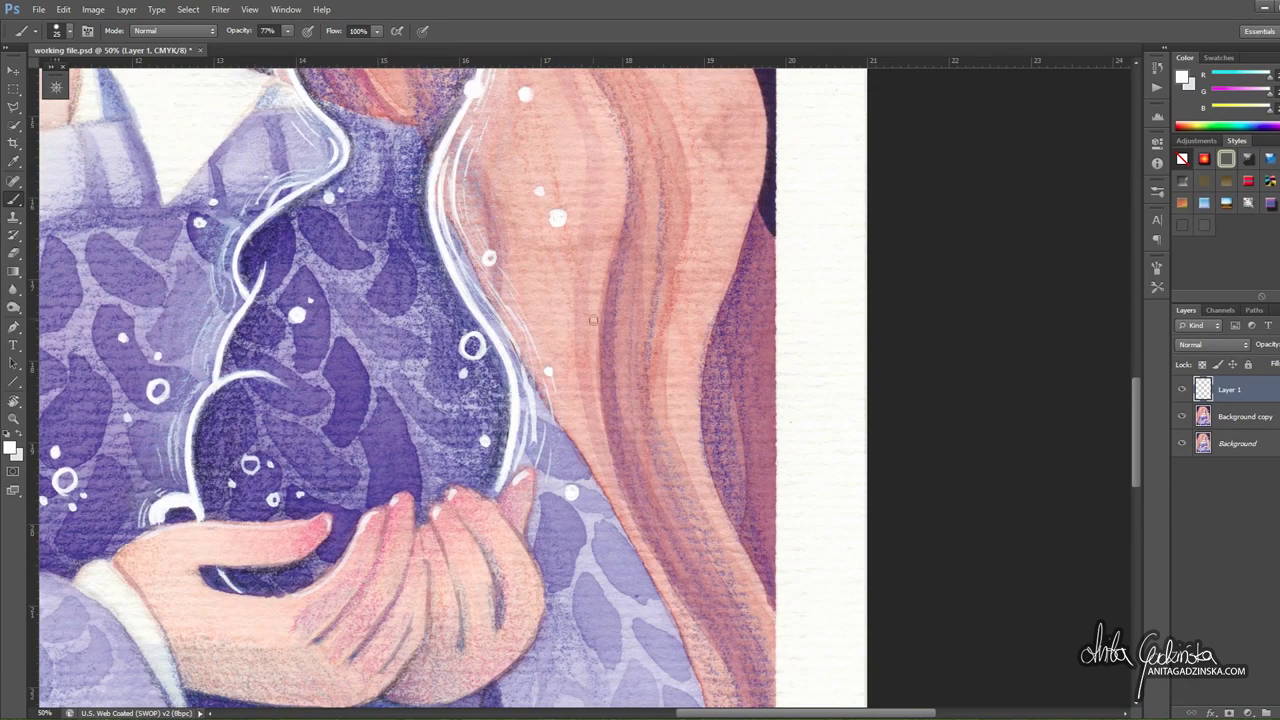
# - Examine the repainted white highlights along the rabbit's body, head and ears
pyautogui.press('r')
pyautogui.moveTo(509, 386)
pyautogui.mouseDown()
pyautogui.moveTo(606, 456)
pyautogui.moveTo(656, 391)
pyautogui.mouseUp()
pyautogui.moveTo(642, 332); pyautogui.dragTo(650, 408)
pyautogui.moveTo(661, 306); pyautogui.dragTo(644, 364)
pyautogui.moveTo(650, 428); pyautogui.dragTo(508, 297)
pyautogui.moveTo(516, 343)
pyautogui.mouseDown()
pyautogui.moveTo(494, 290)
pyautogui.moveTo(524, 330)
pyautogui.mouseUp()
pyautogui.press('r')
pyautogui.moveTo(668, 245)
pyautogui.mouseDown()
pyautogui.moveTo(438, 470)
pyautogui.moveTo(500, 535)
pyautogui.mouseUp()
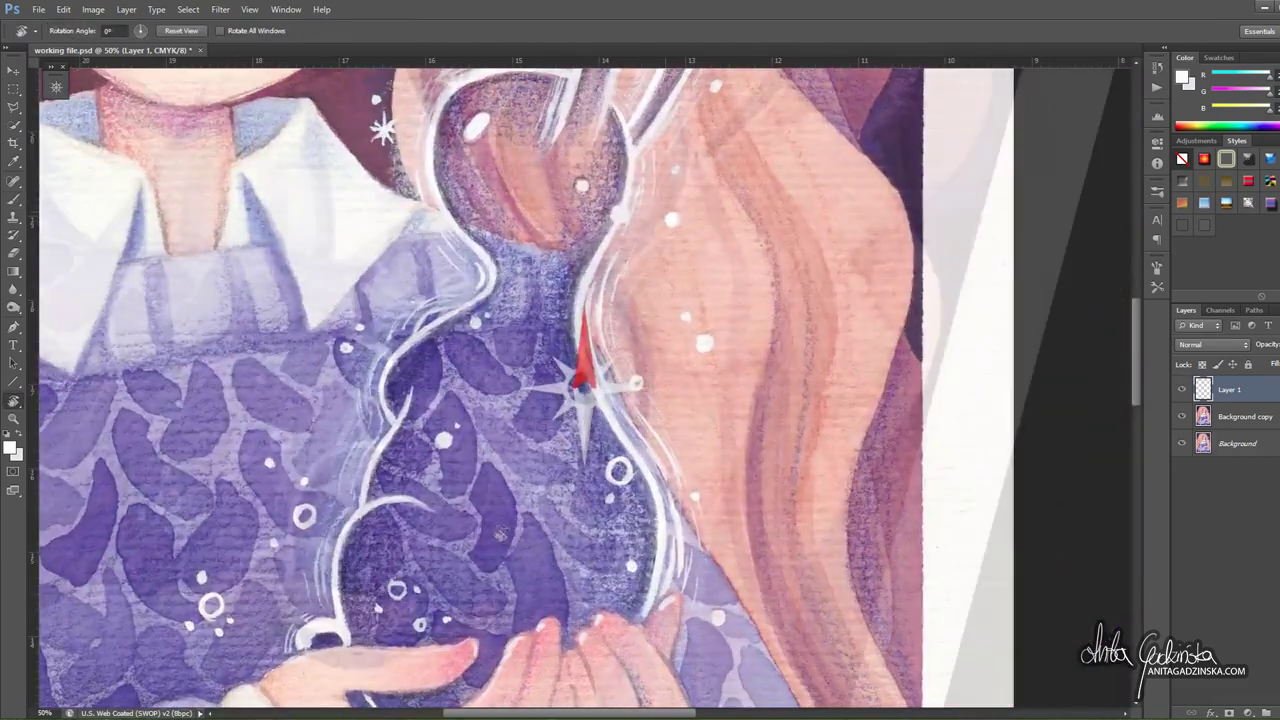
pyautogui.moveTo(520, 345); pyautogui.dragTo(518, 514)
pyautogui.moveTo(580, 355); pyautogui.dragTo(545, 575)
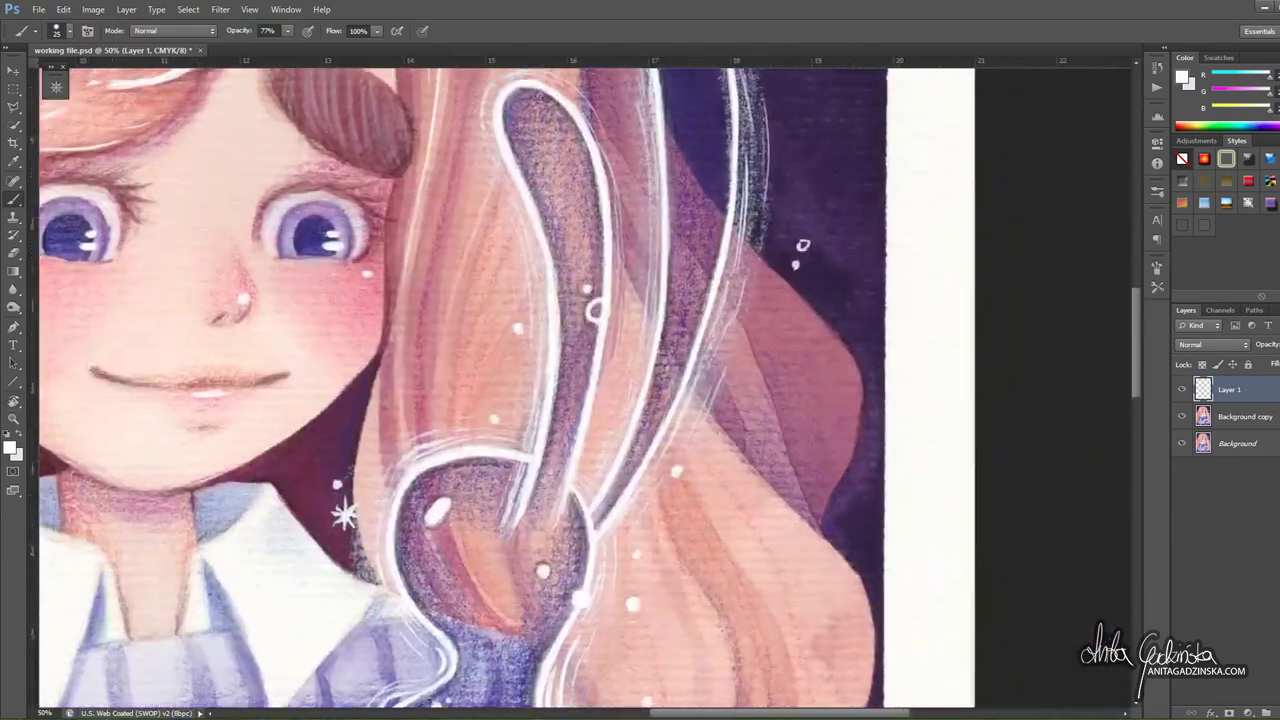
pyautogui.press('r')
pyautogui.moveTo(567, 475); pyautogui.dragTo(704, 338)
pyautogui.press('b')
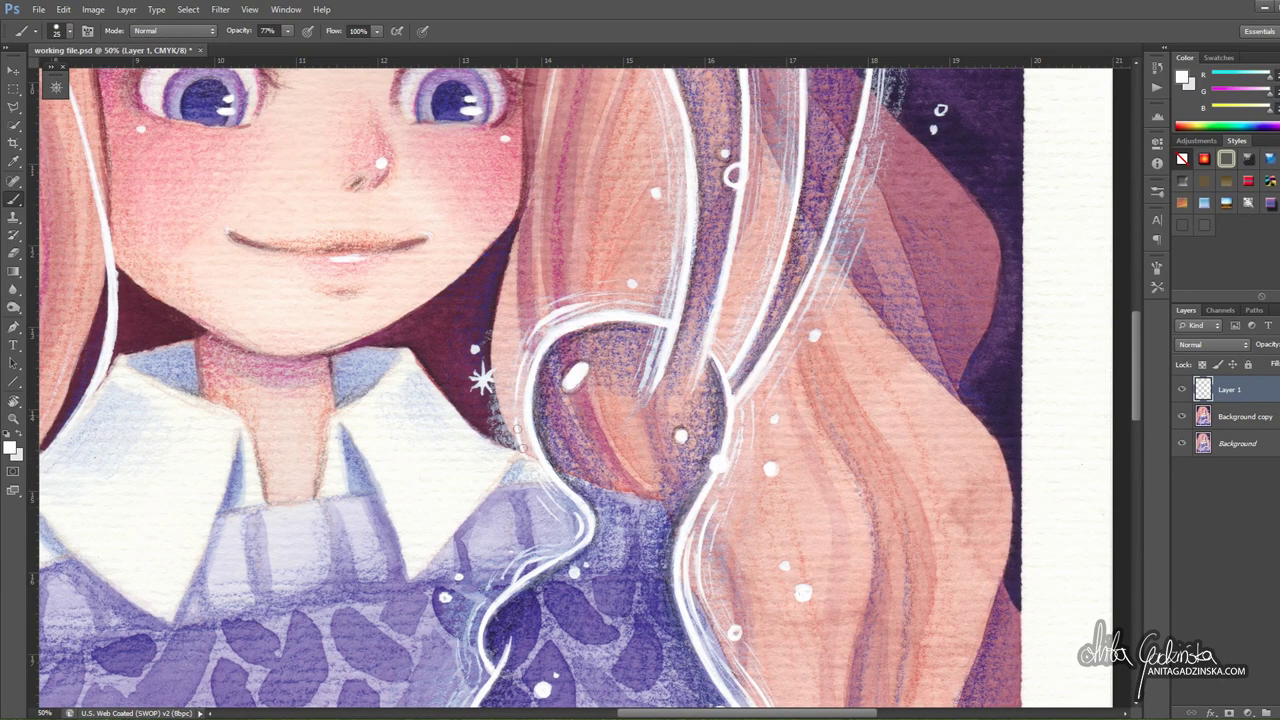
pyautogui.scroll(3, 553, 517)
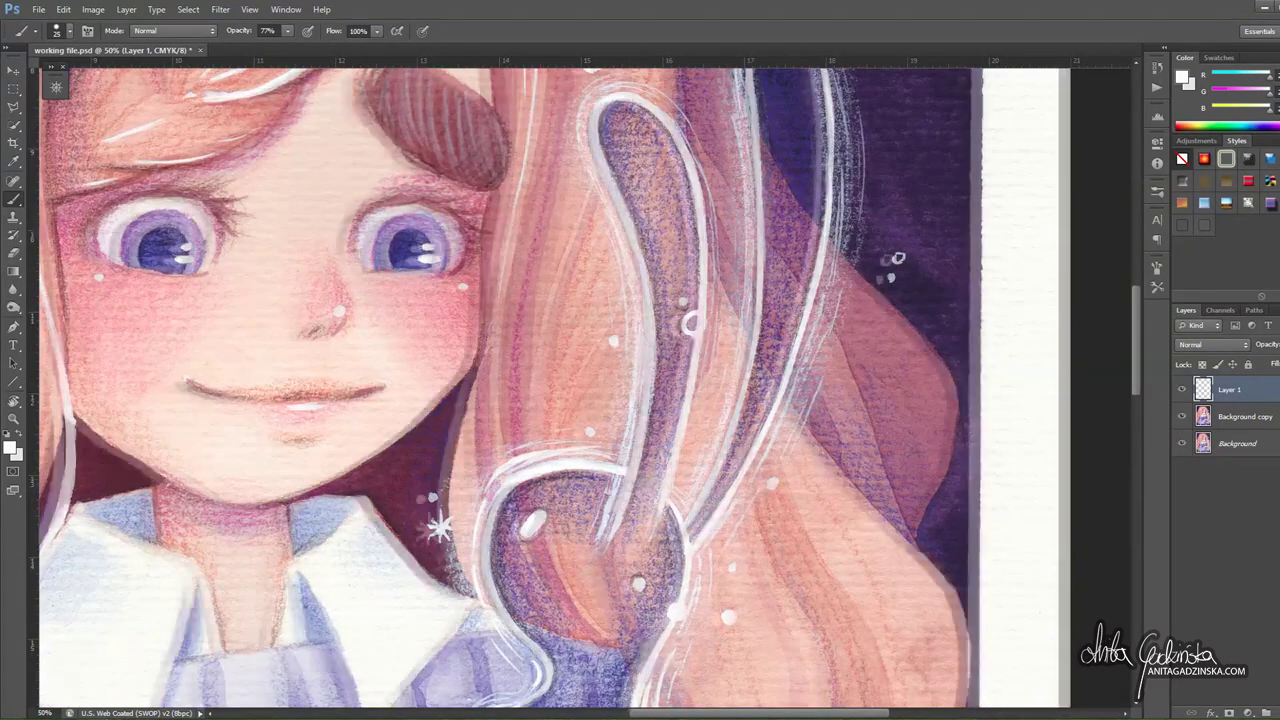
# - Fit the whole artwork in view and toggle the visibility of Layer 1 to compare the image with and without the highlights
pyautogui.hotkey('ctrl', '0')
pyautogui.click(1183, 390)
pyautogui.click(1183, 390)
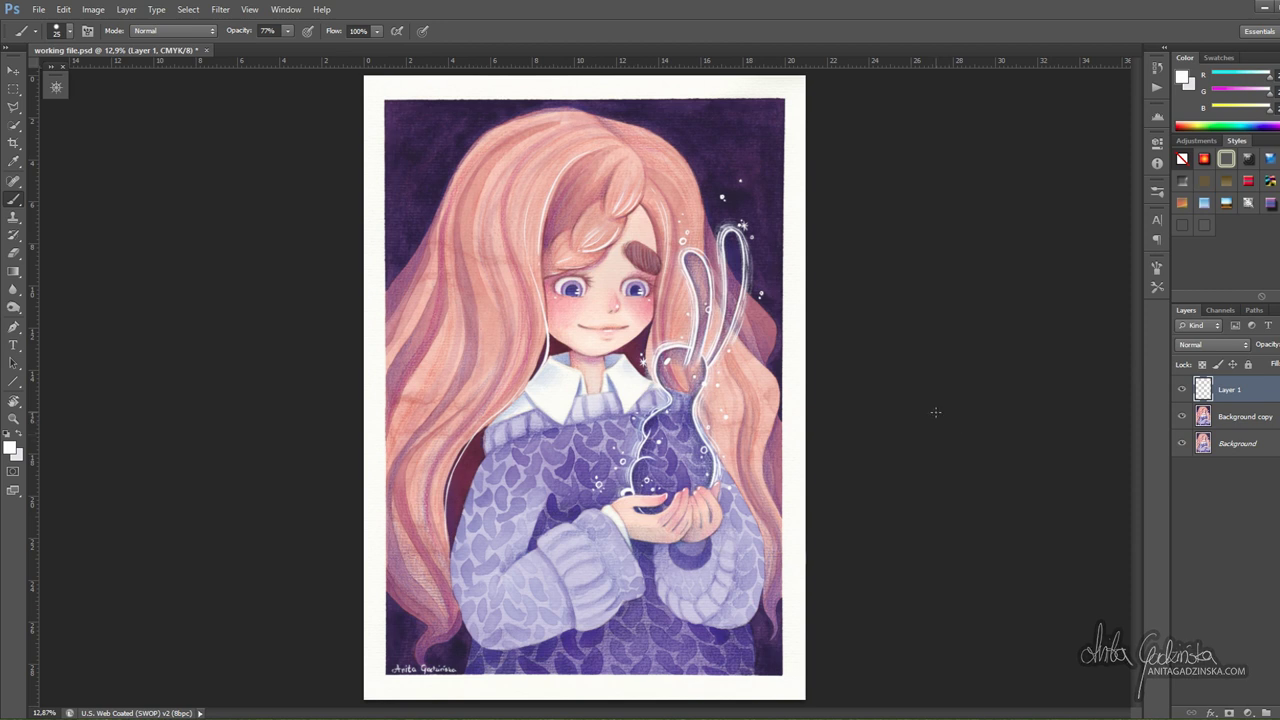
pyautogui.click(1183, 390)
pyautogui.click(1183, 390)
pyautogui.click(1184, 392)
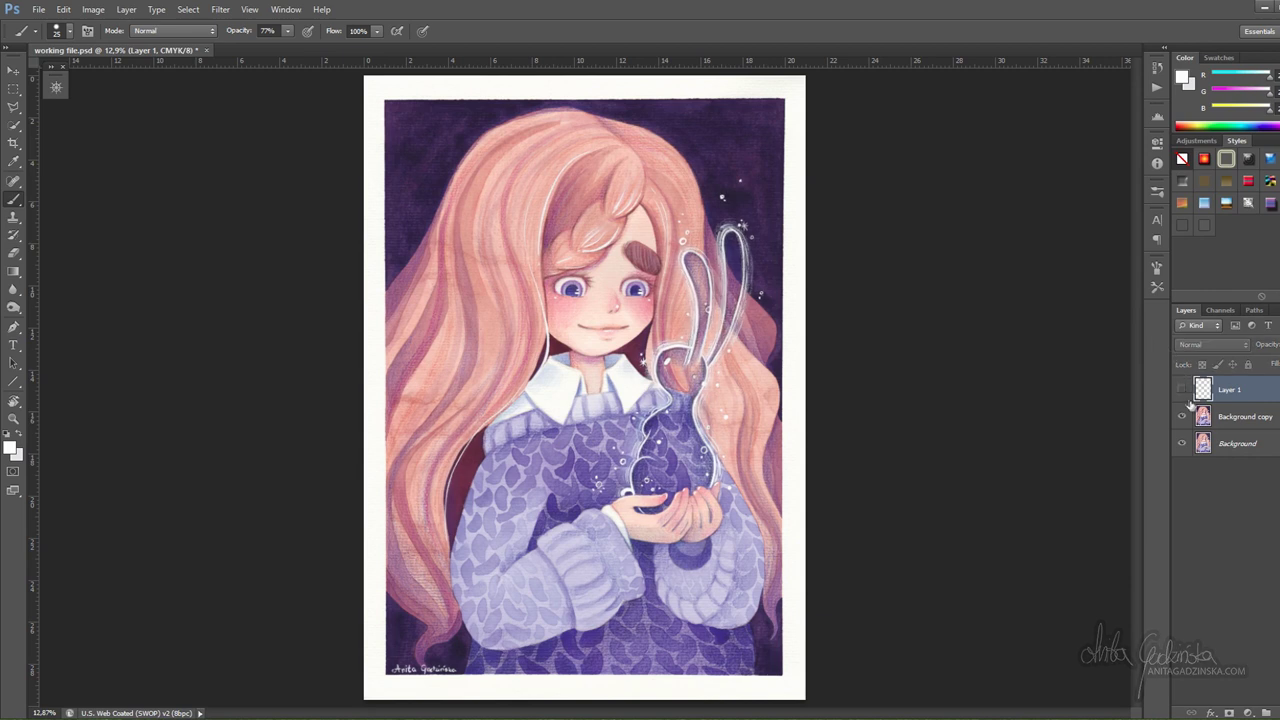
pyautogui.click(1184, 391)
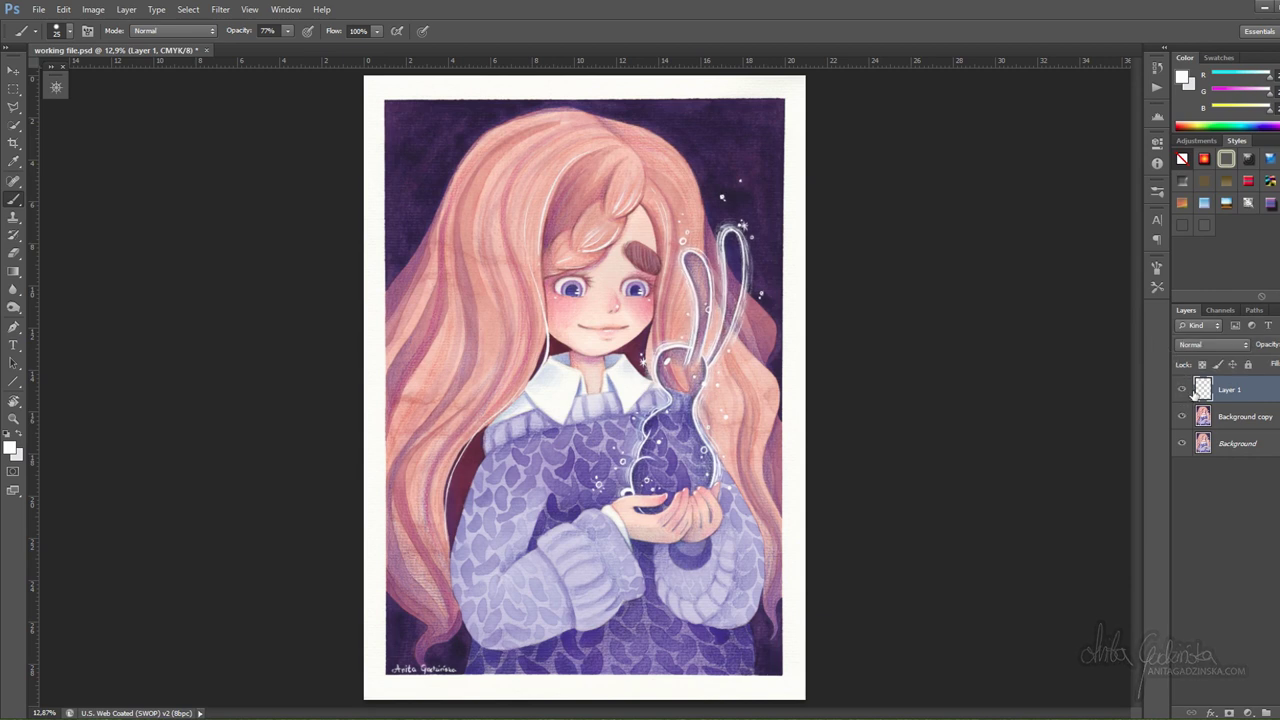
pyautogui.click(1184, 391)
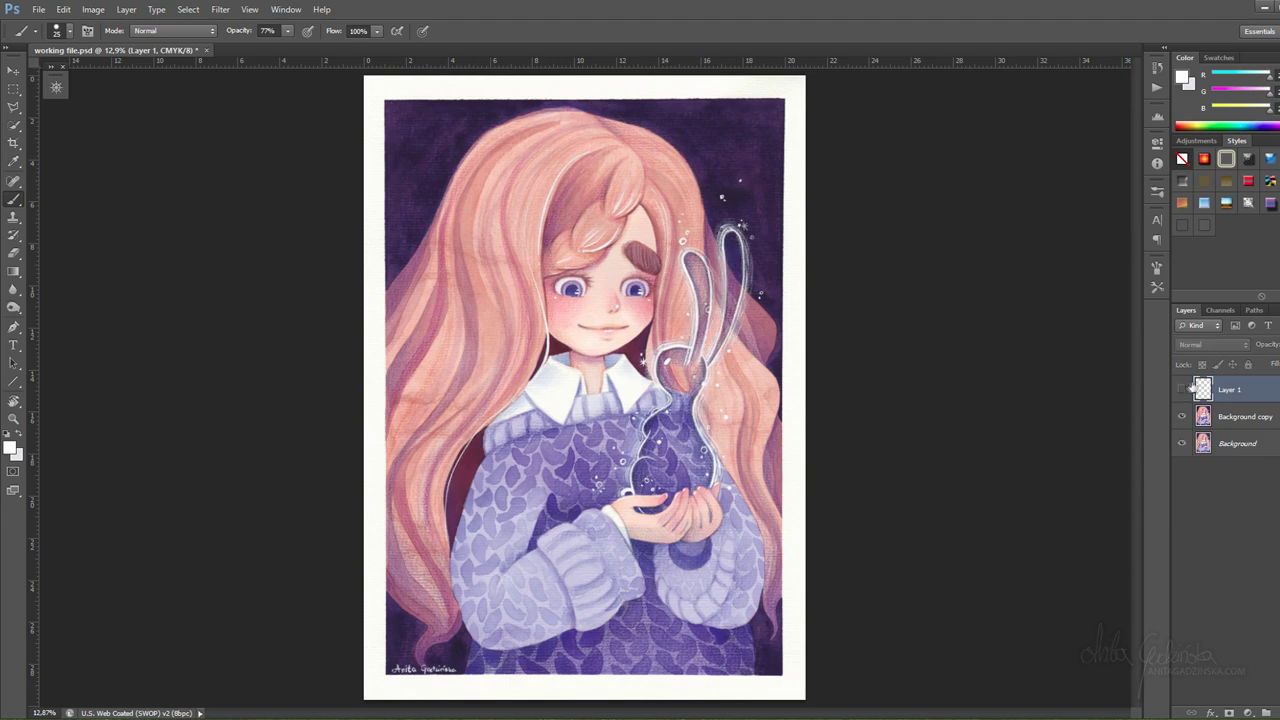
pyautogui.click(1184, 391)
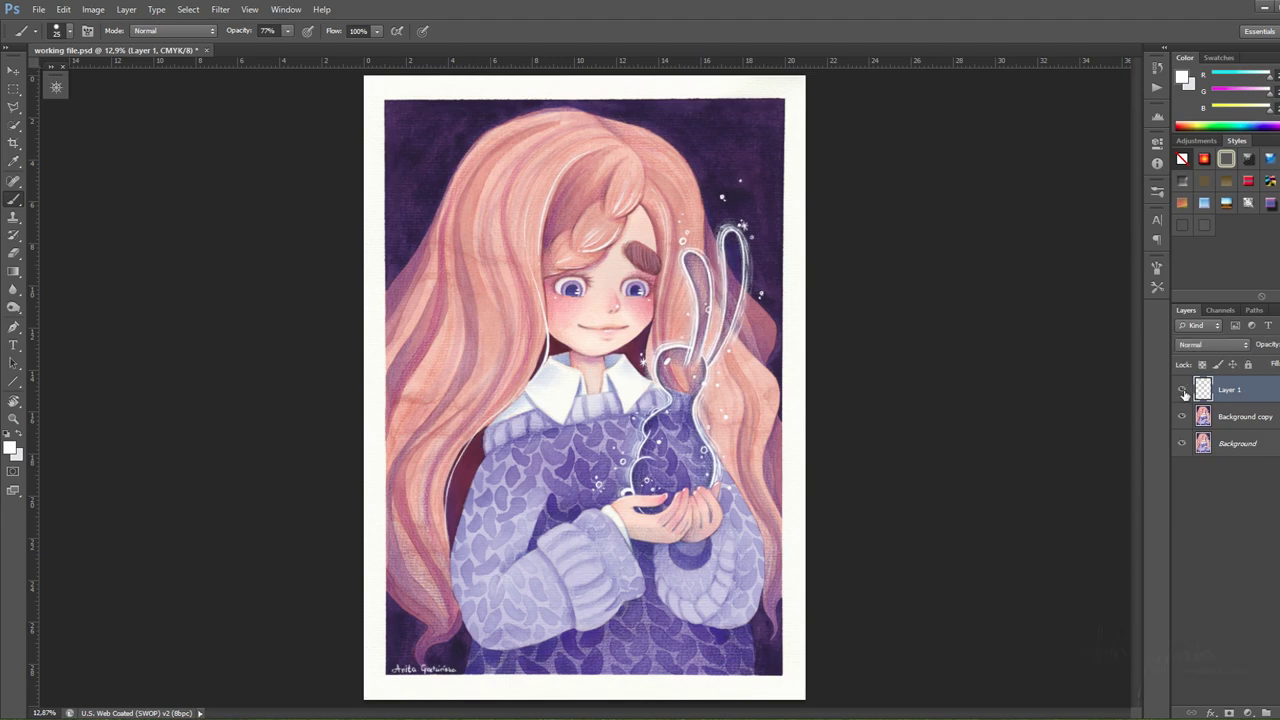